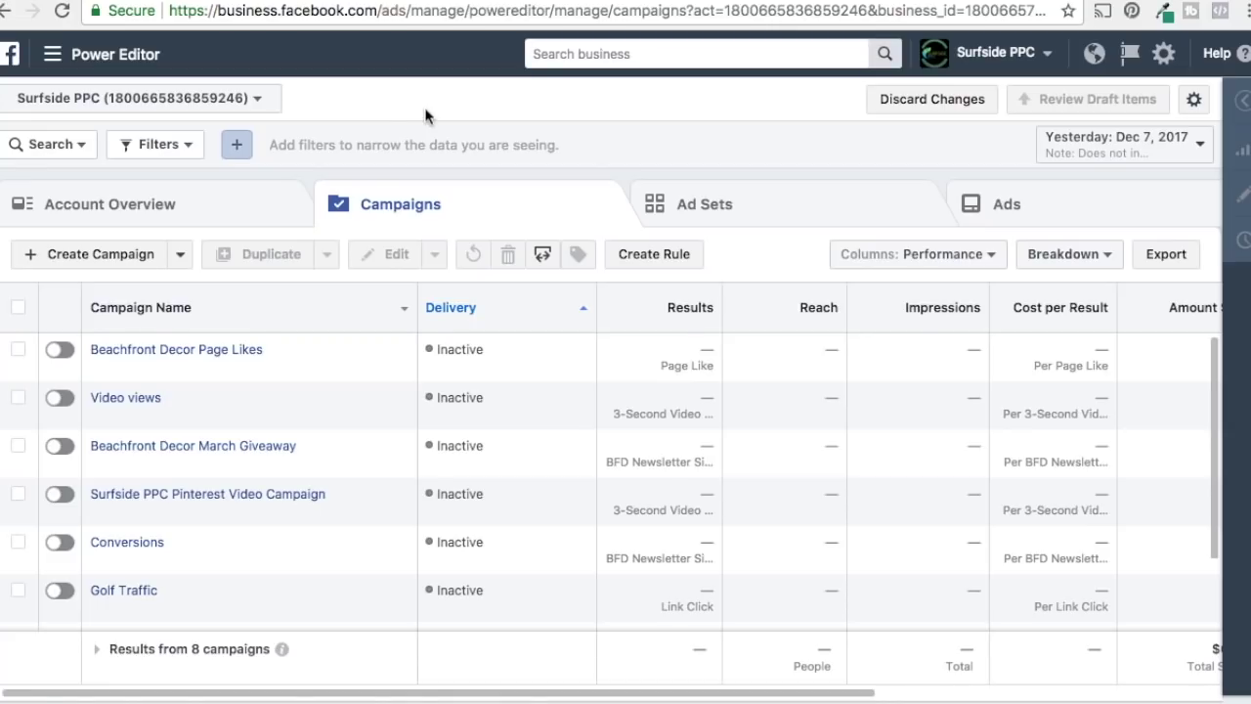
Step: Go from Power Editor to the Audiences section of the Asset Library
mouse_move(133, 410)
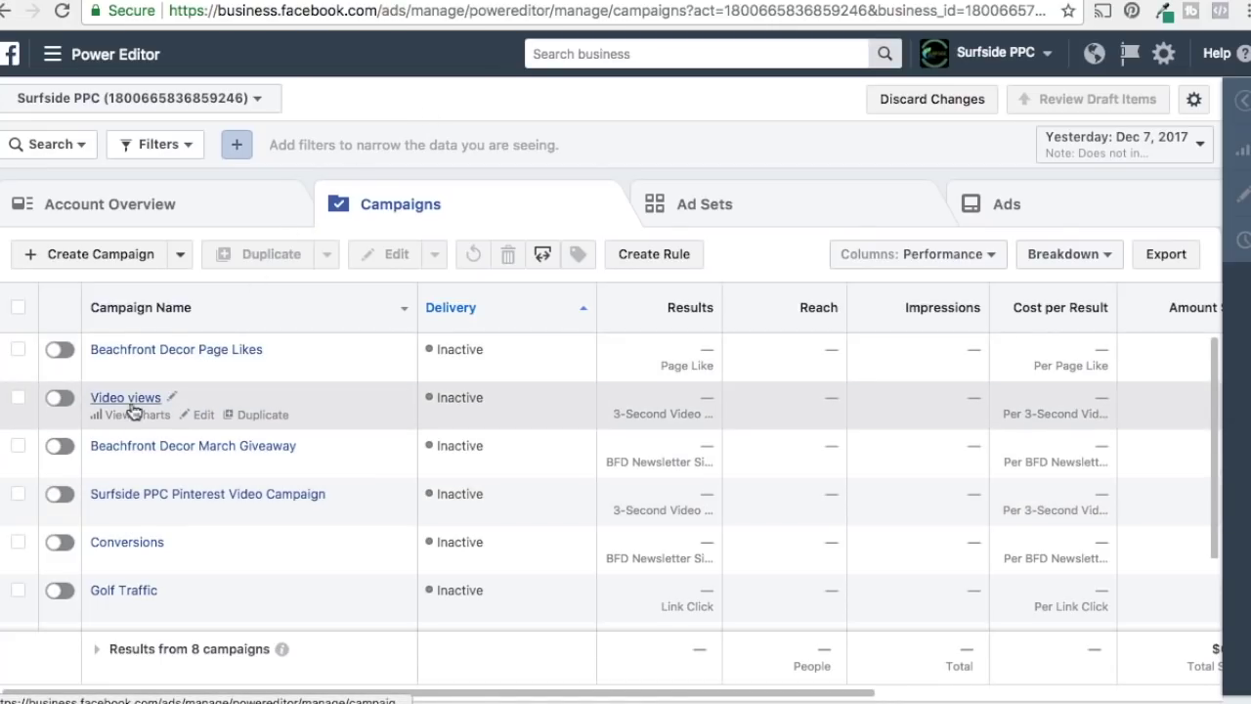
left_click(54, 55)
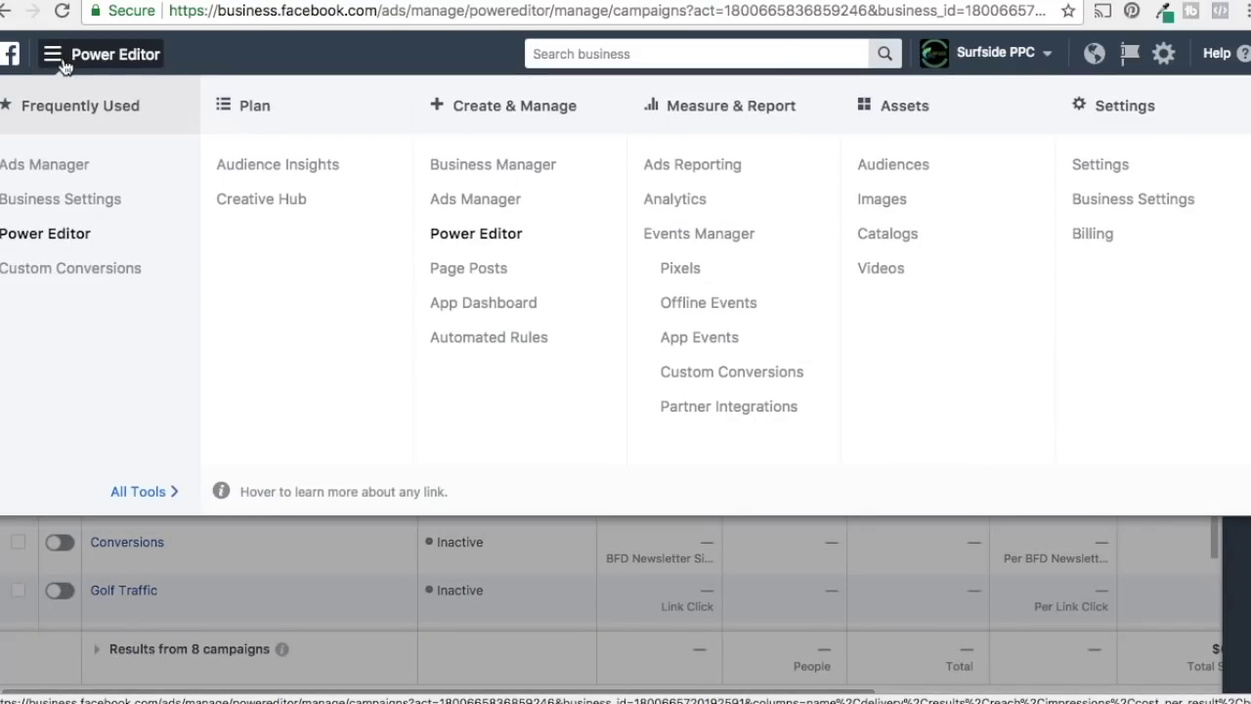
left_click(891, 168)
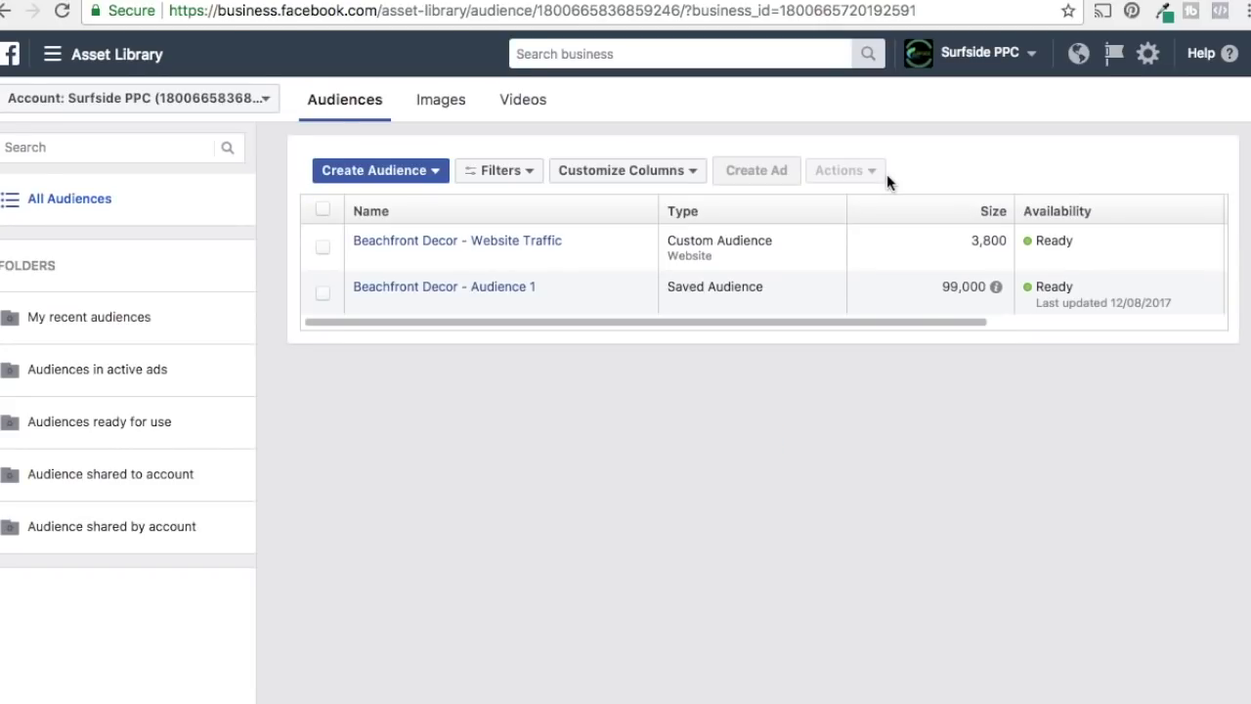
Step: Start a custom audience from a customer file, choosing to add customers from your own file or copied and pasted data
left_click(418, 172)
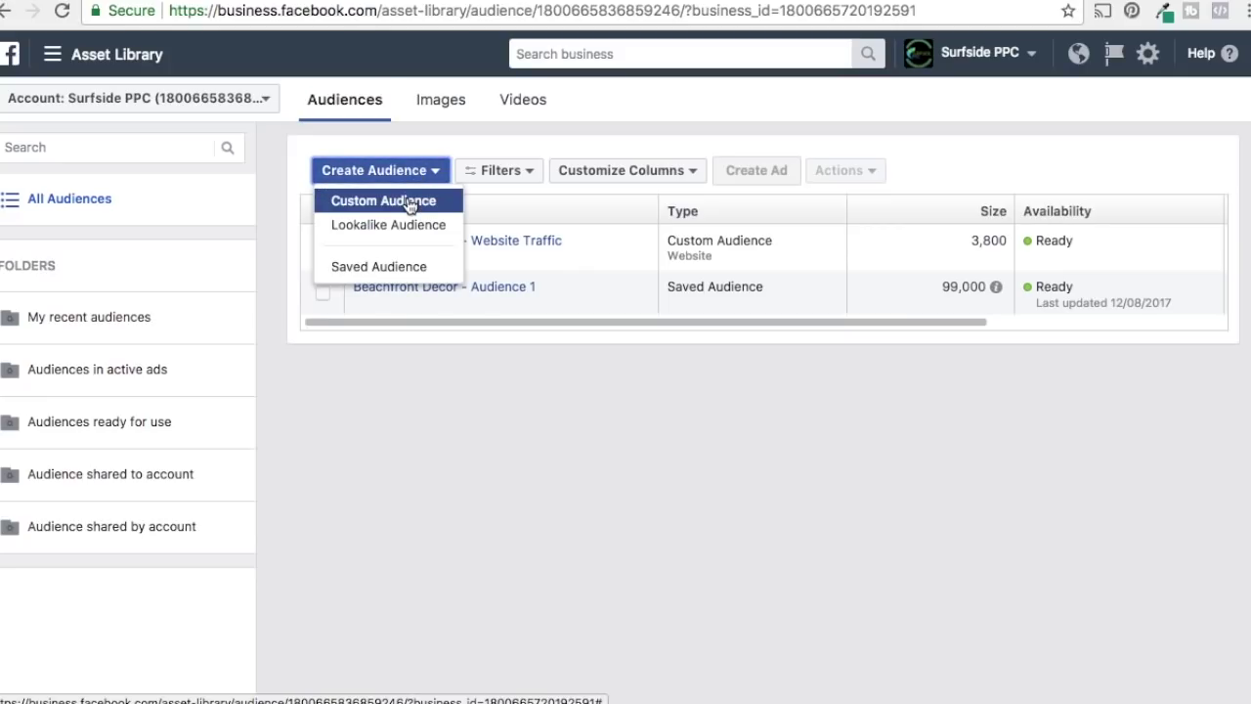
left_click(410, 204)
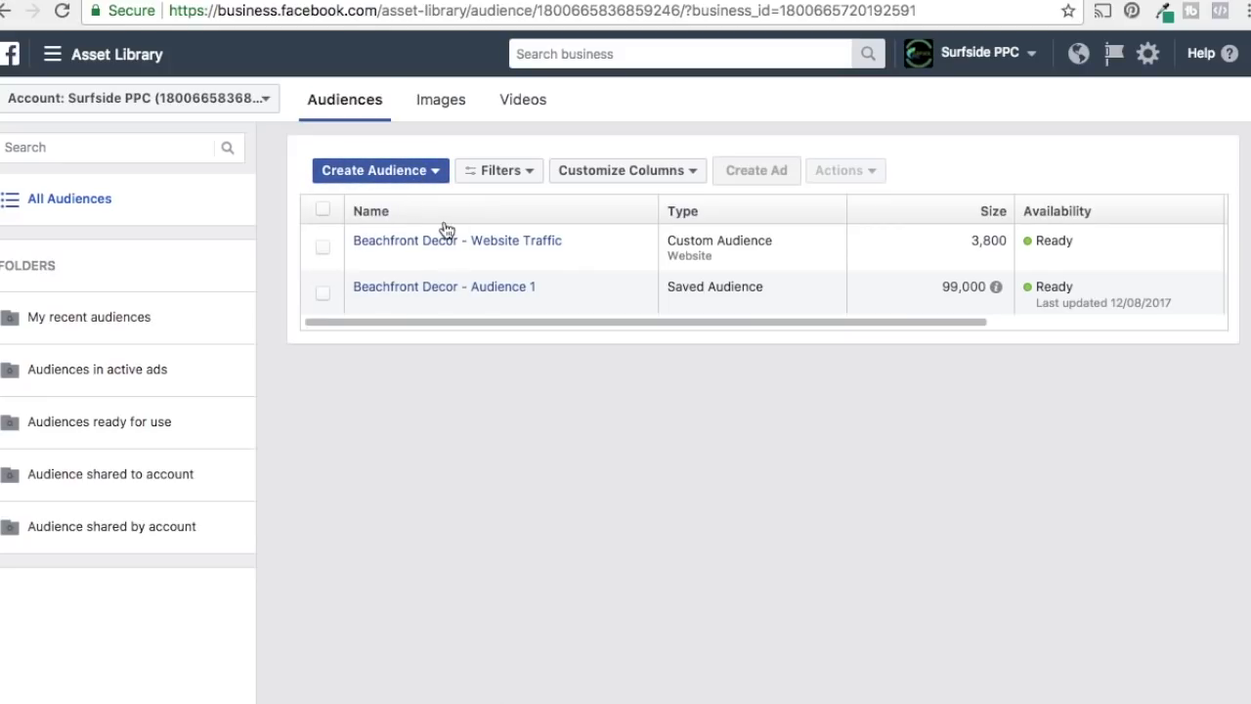
scroll(601, 207, "down", 2)
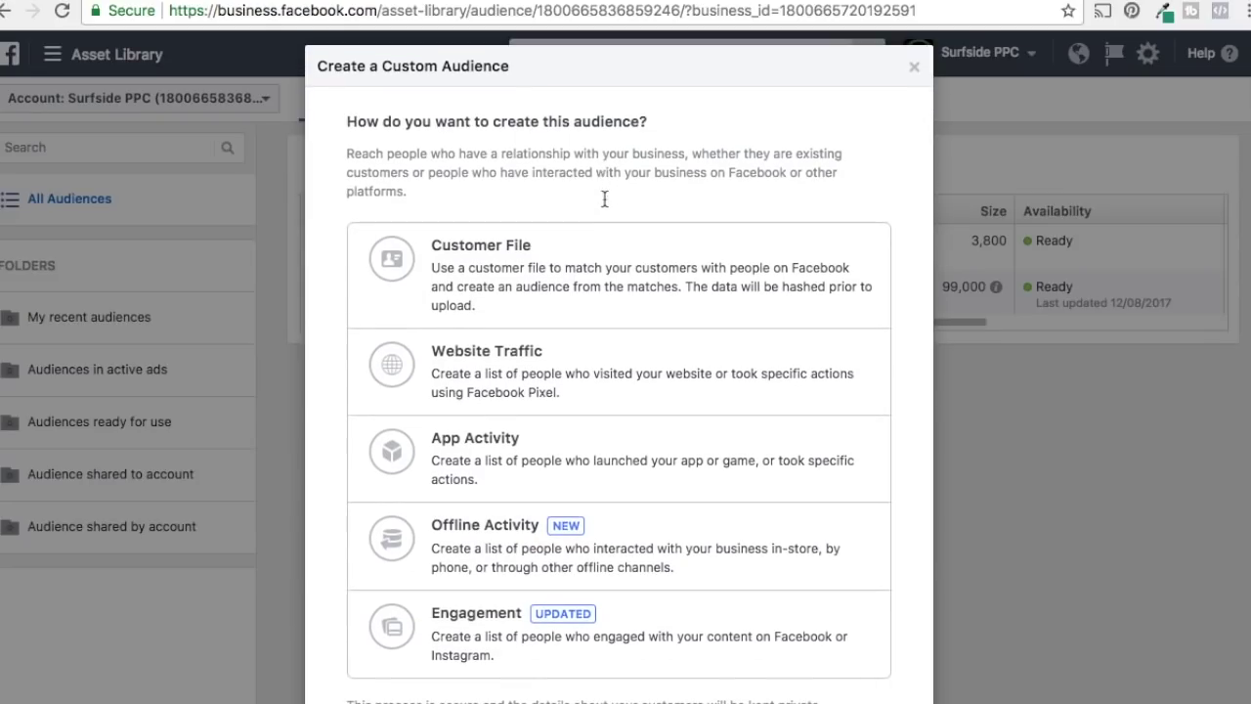
left_click(640, 270)
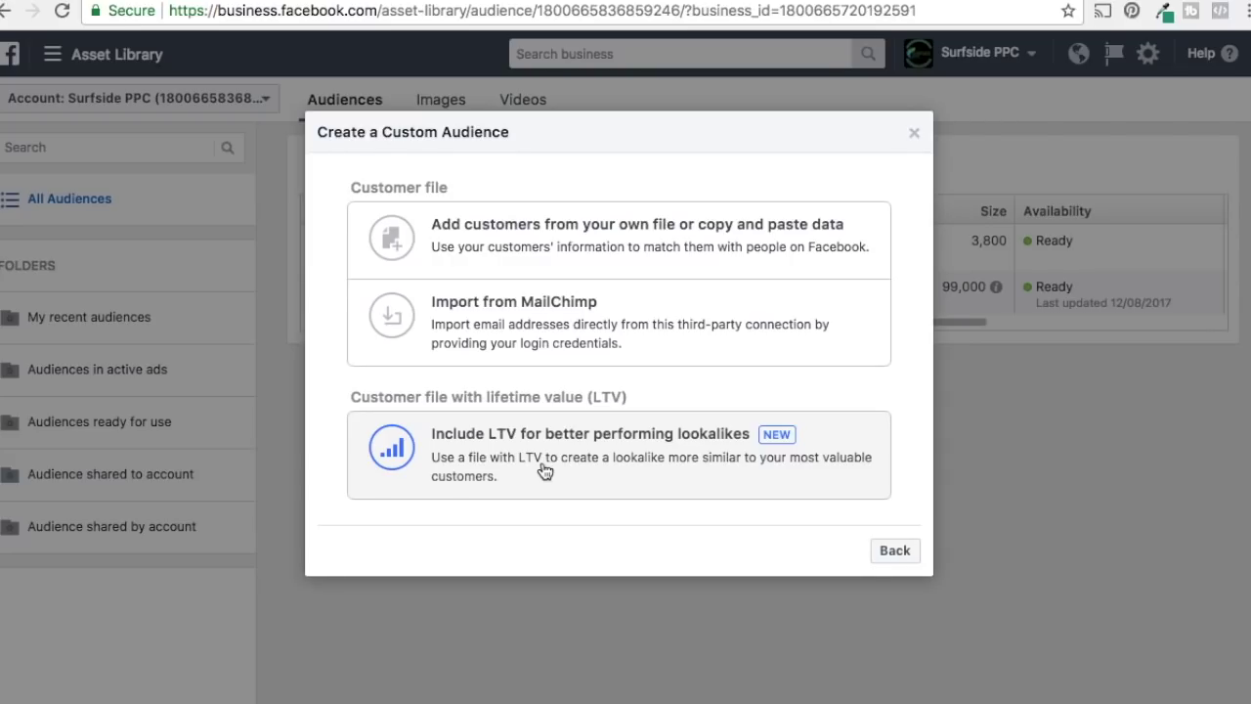
left_click(560, 248)
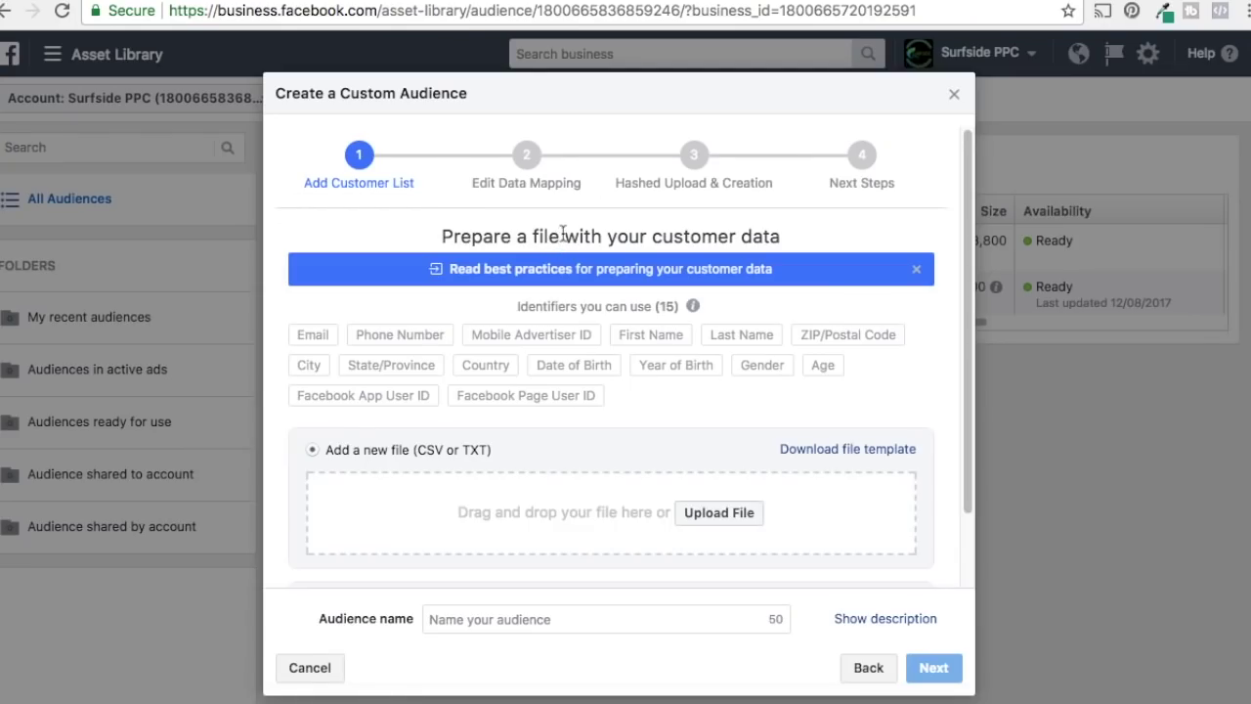
Step: Review the customer data identifiers accepted for the upload, including email, phone number, first name and last name
scroll(725, 361, "down", 2)
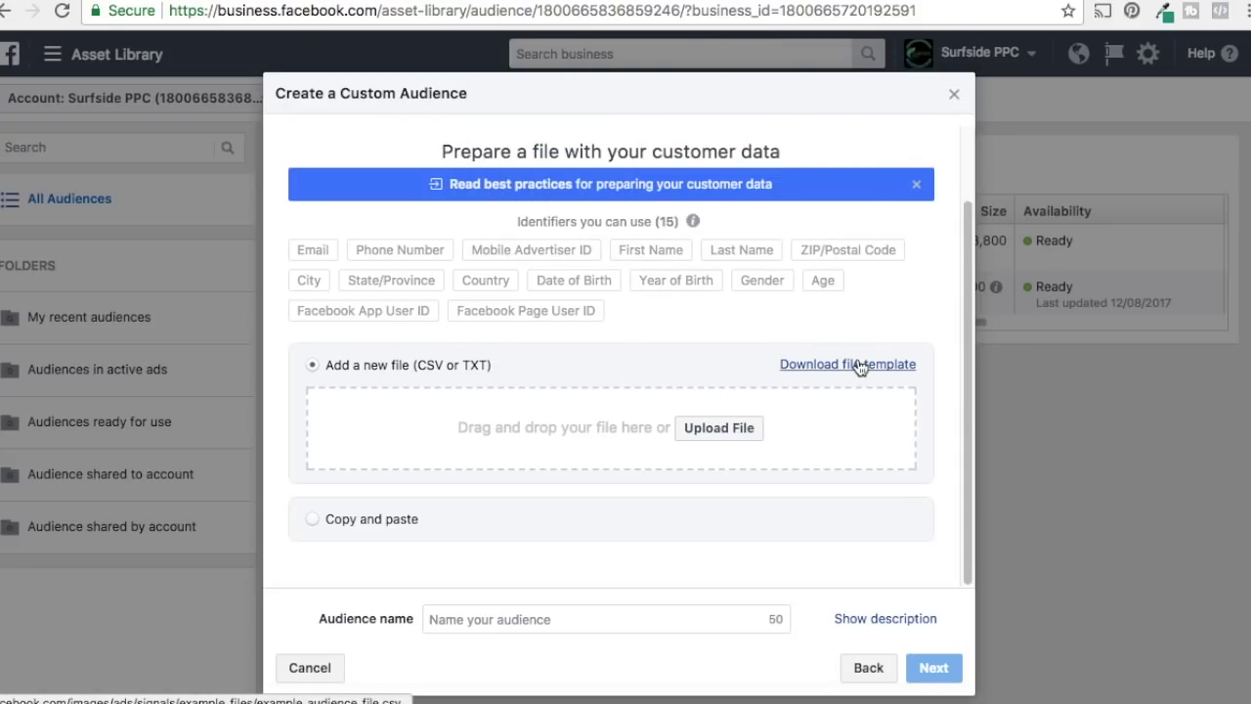
mouse_move(313, 253)
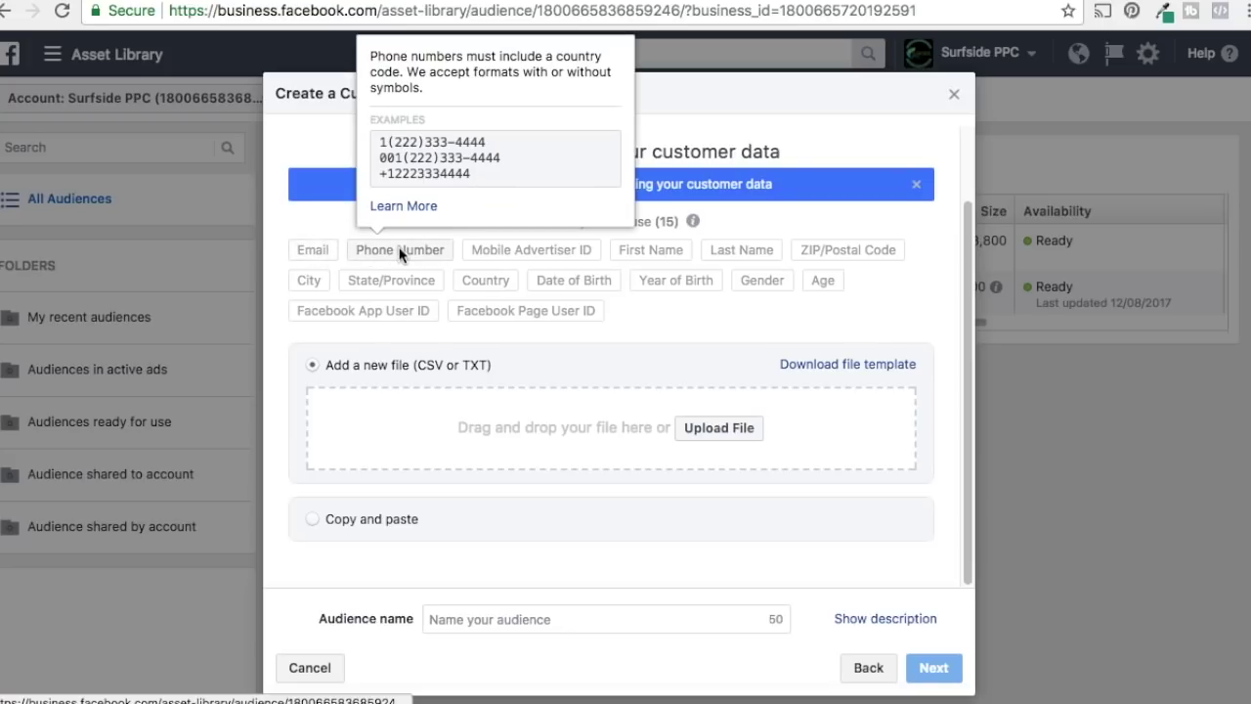
mouse_move(650, 259)
mouse_move(735, 260)
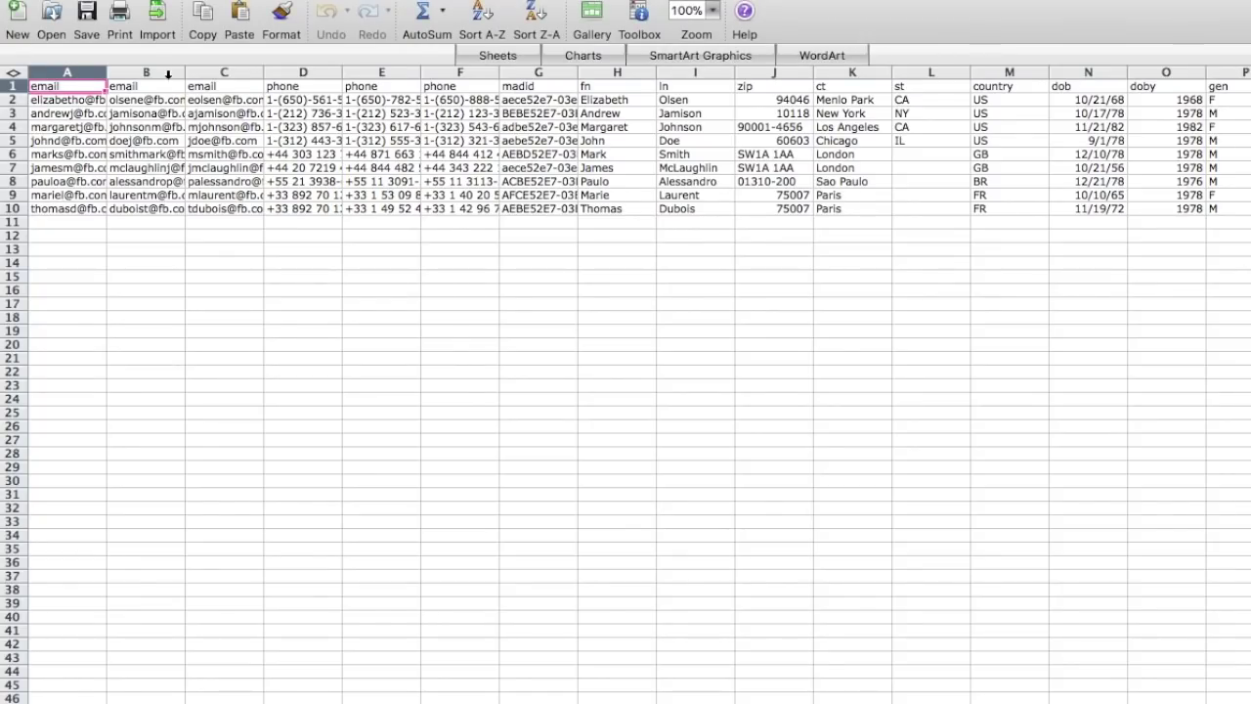
Step: In the spreadsheet program, examine the customer file template's header row, first customer row, and email and phone columns
left_click(16, 86)
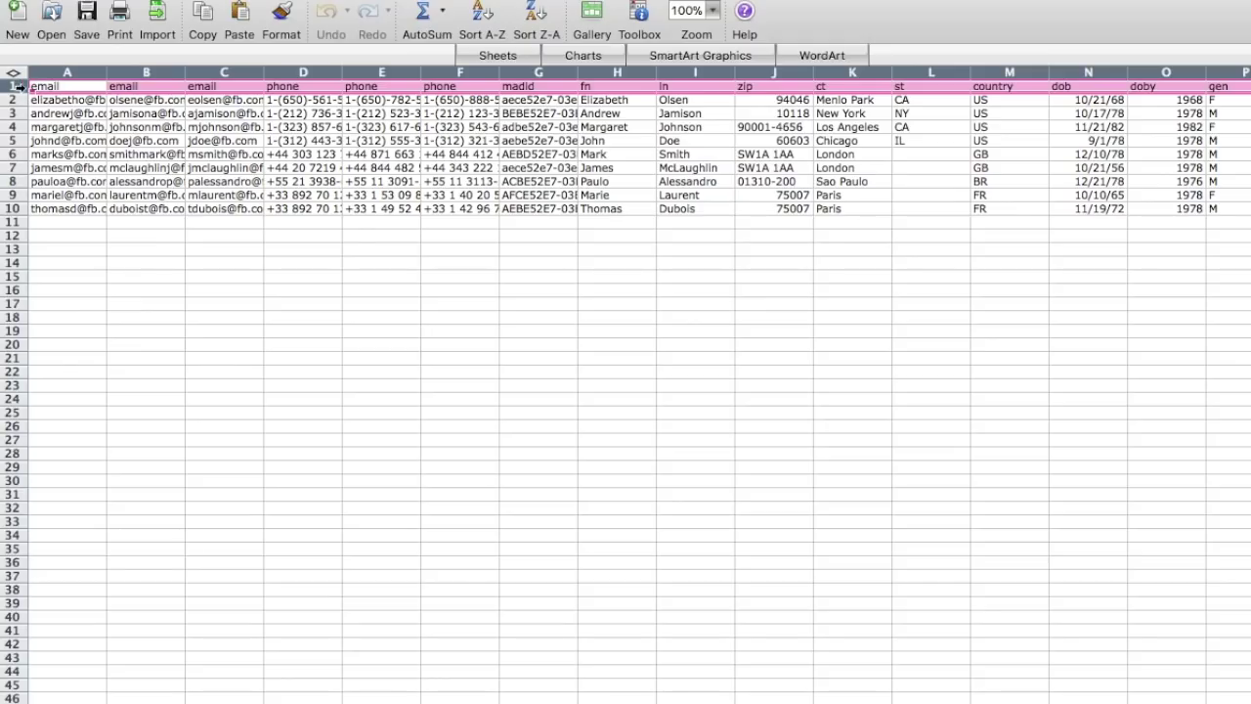
left_click(8, 99)
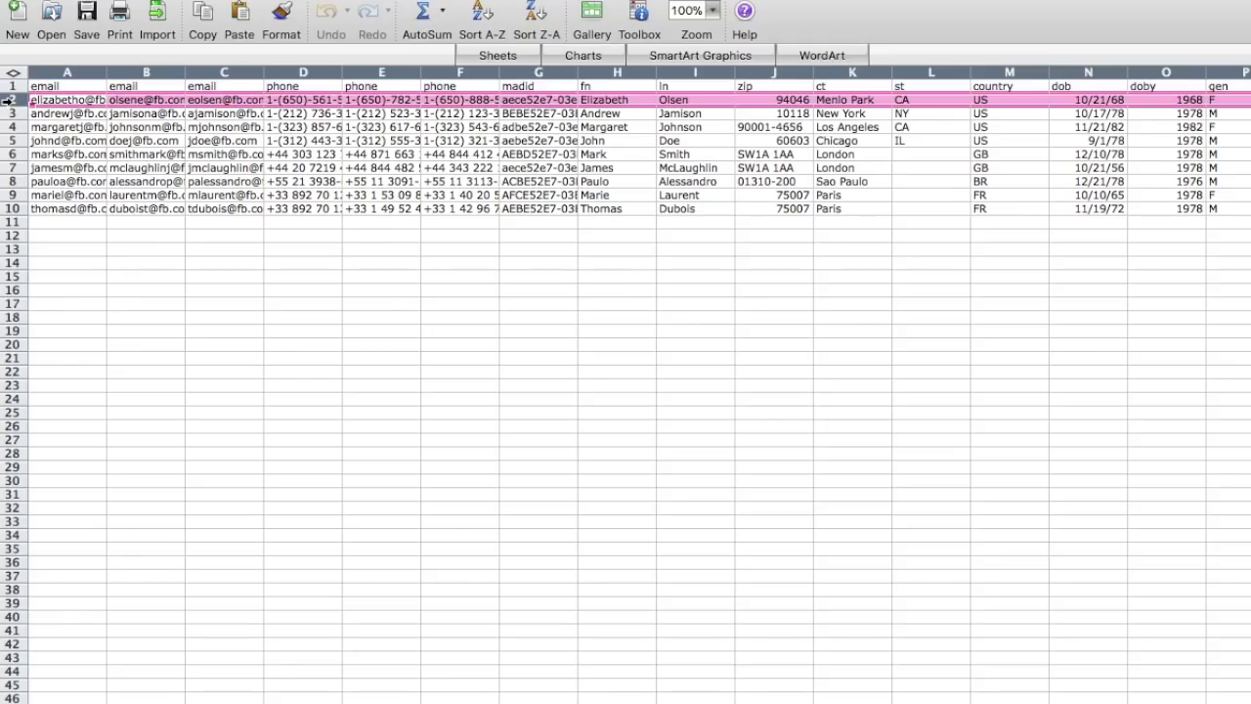
left_click(9, 86)
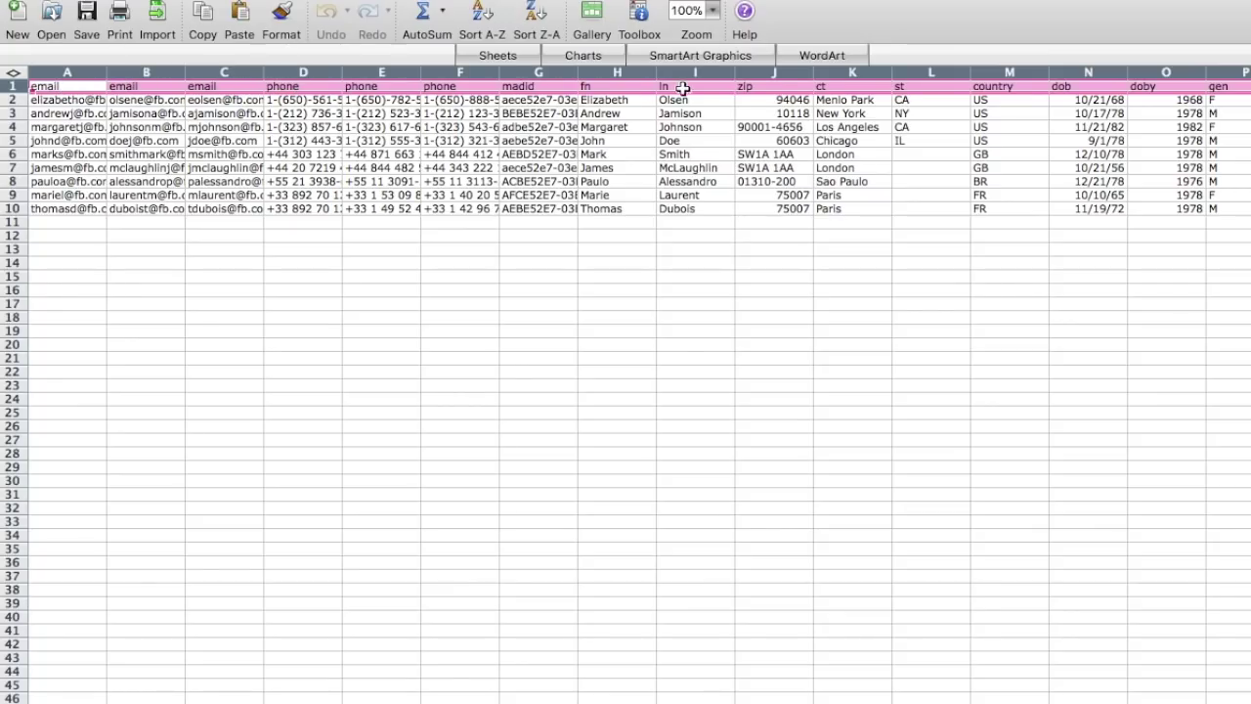
left_click(9, 100)
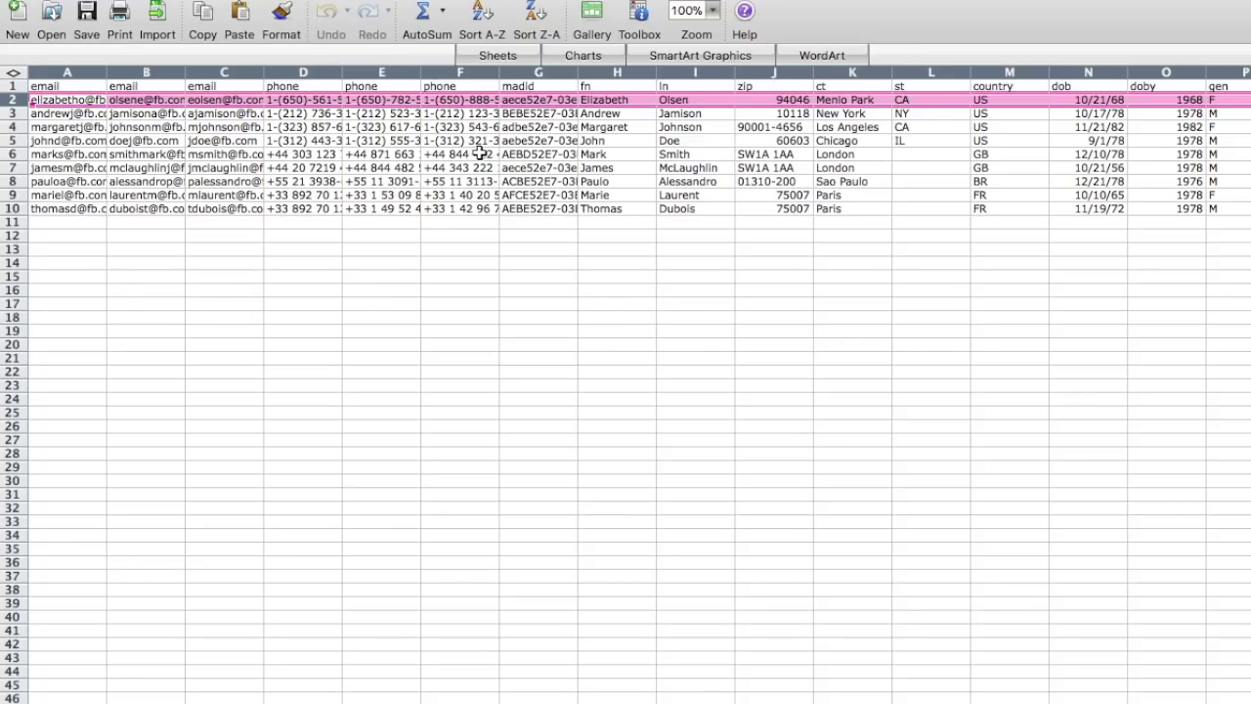
left_click(69, 88)
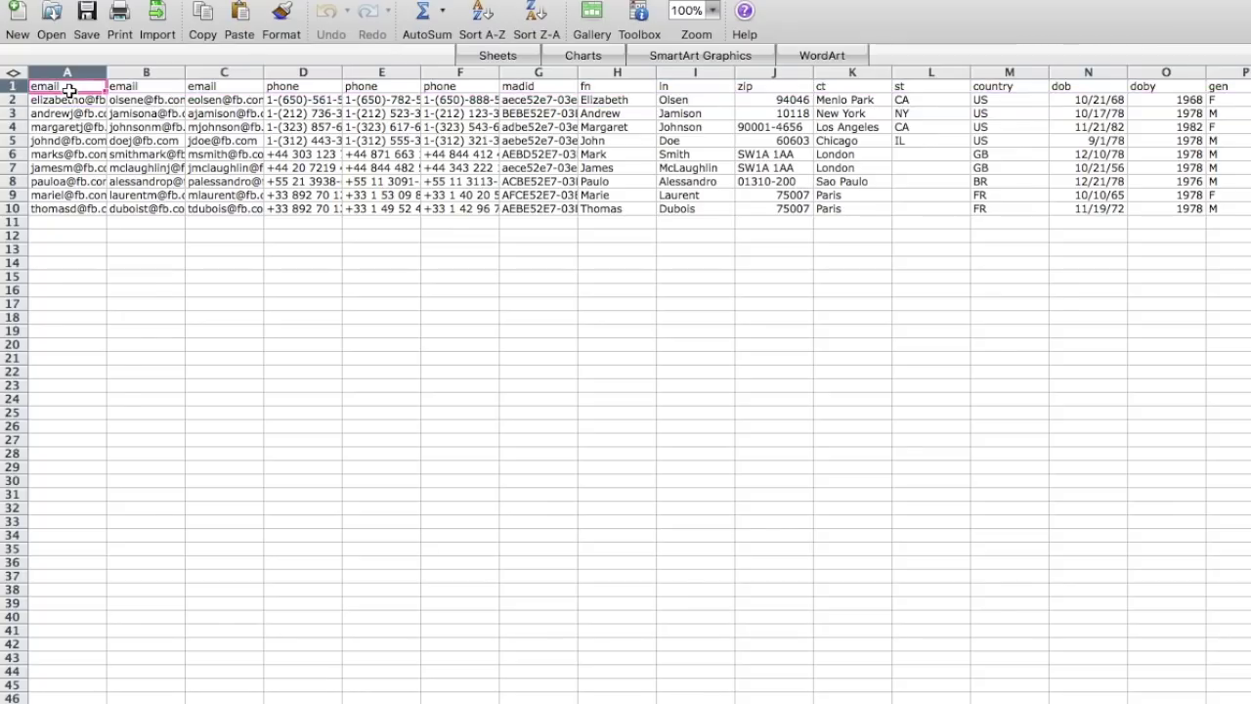
left_click(159, 86)
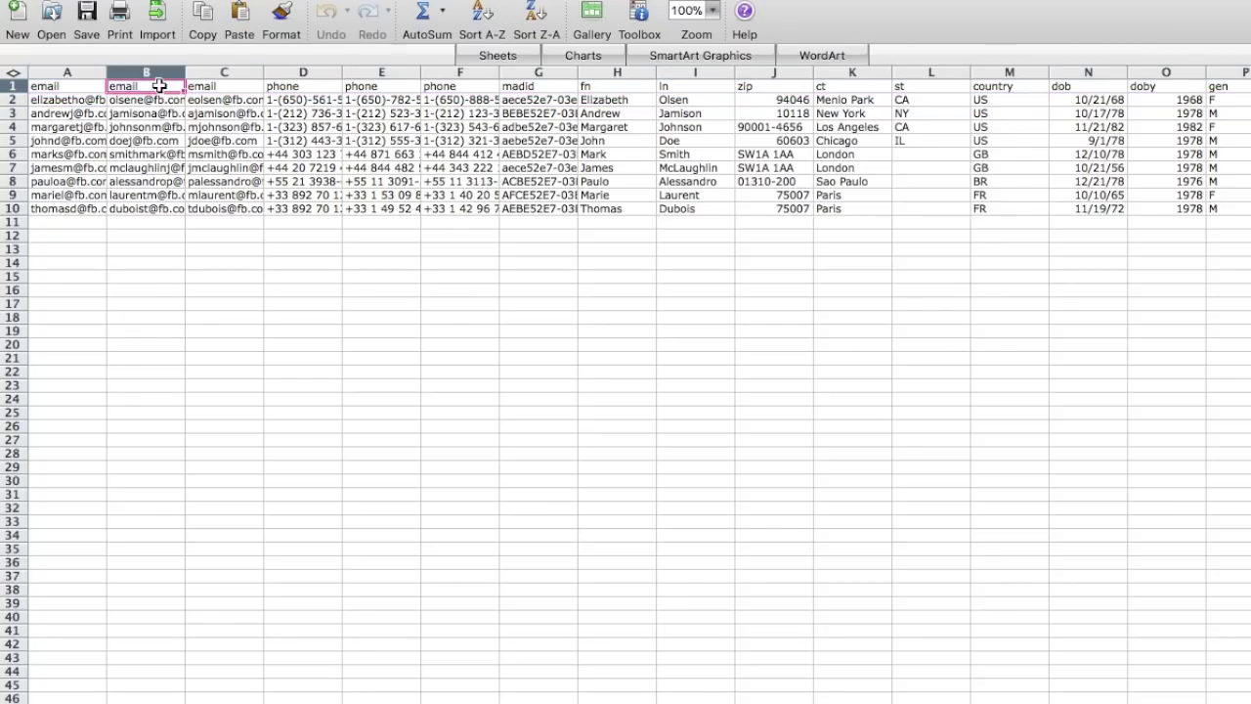
left_click(202, 87)
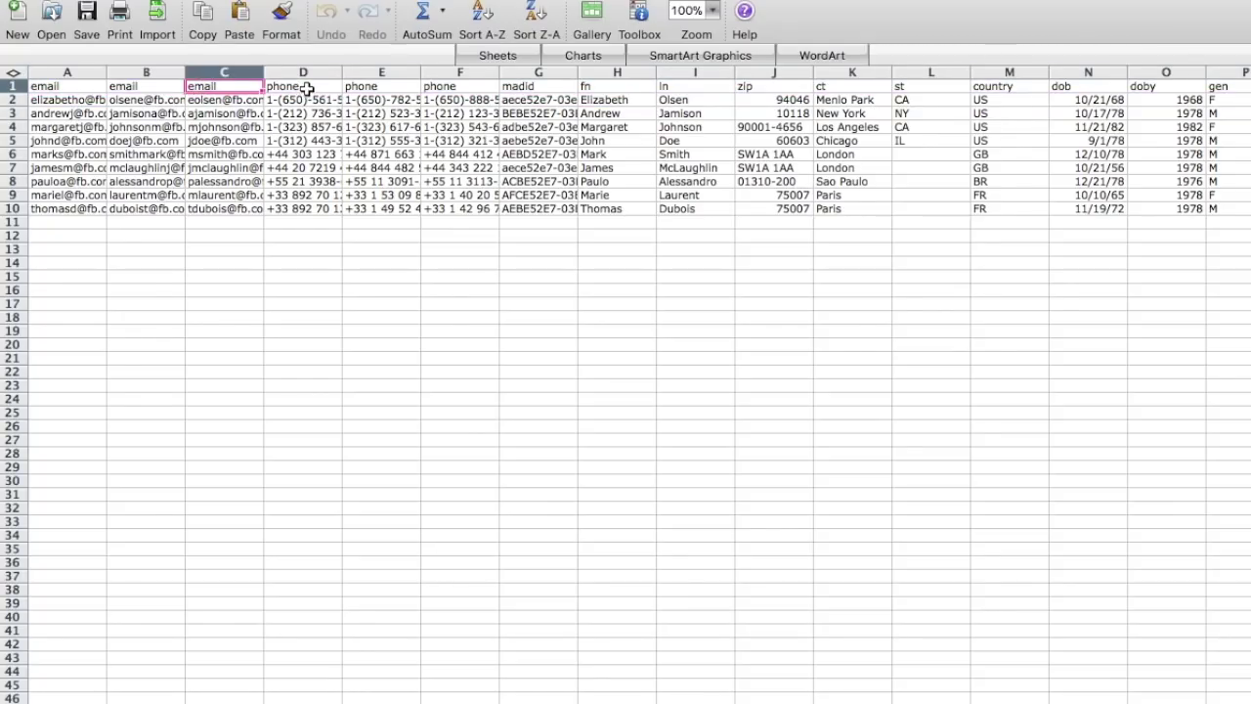
left_click(306, 88)
left_click(91, 101)
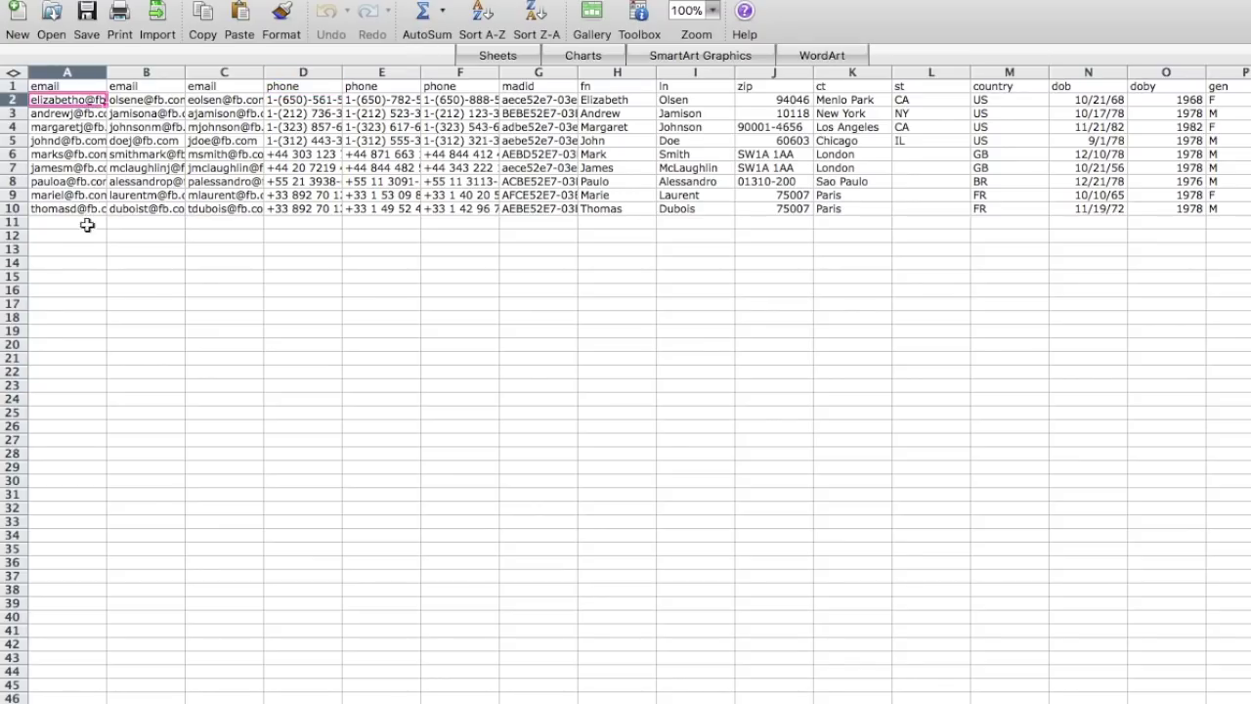
left_click(85, 71)
left_click_drag(108, 72, 296, 72)
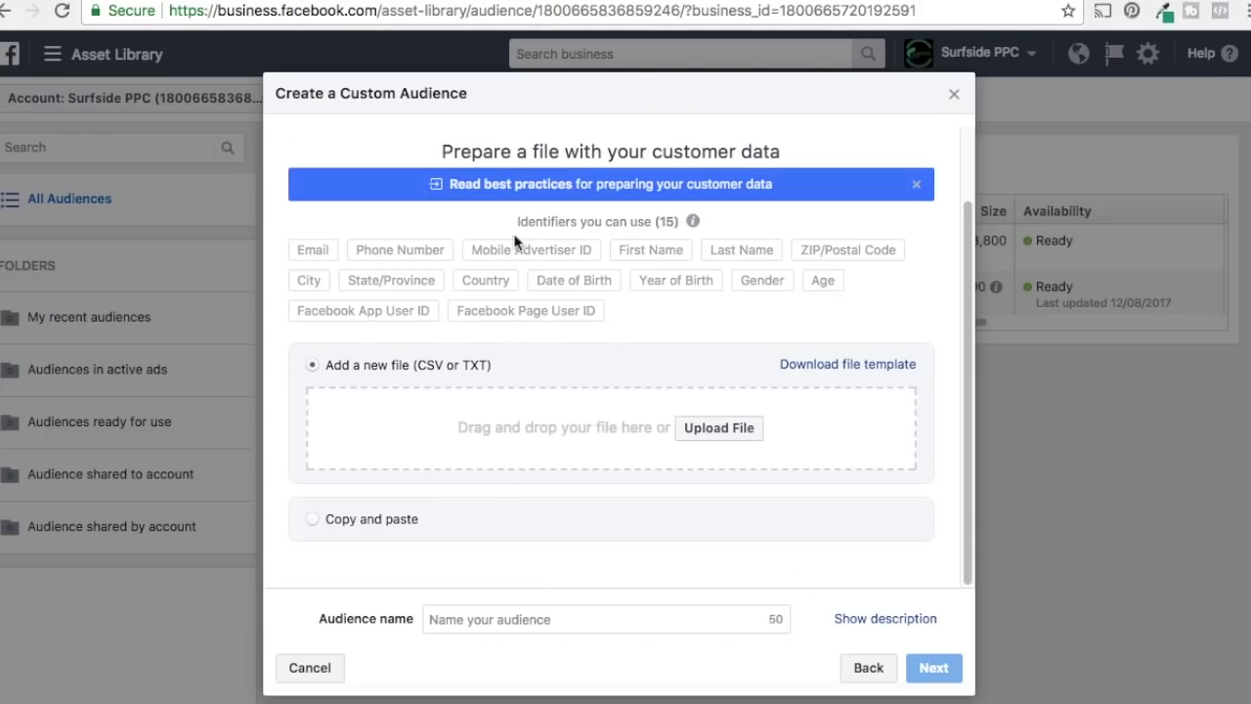
Step: Upload the subscribed_members_export_3f1b58eade customer list as a custom audience and finish the creation process
left_click_drag(518, 241, 537, 429)
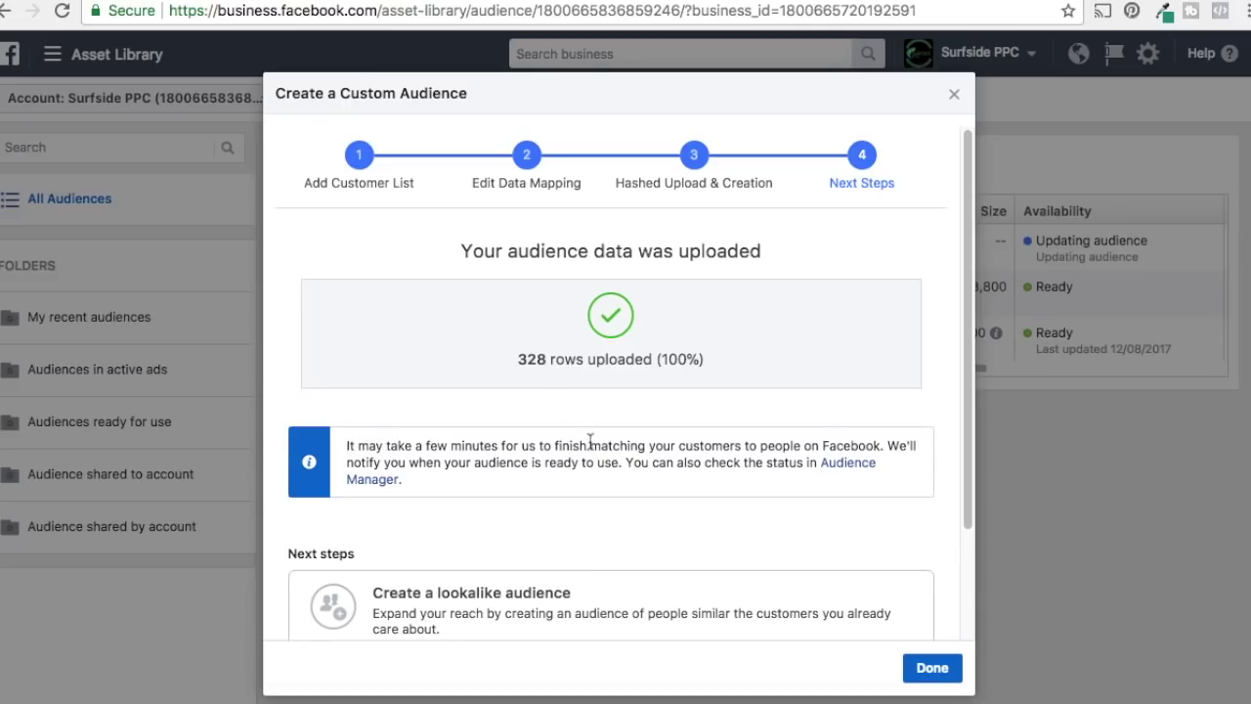
scroll(740, 479, "down", 2)
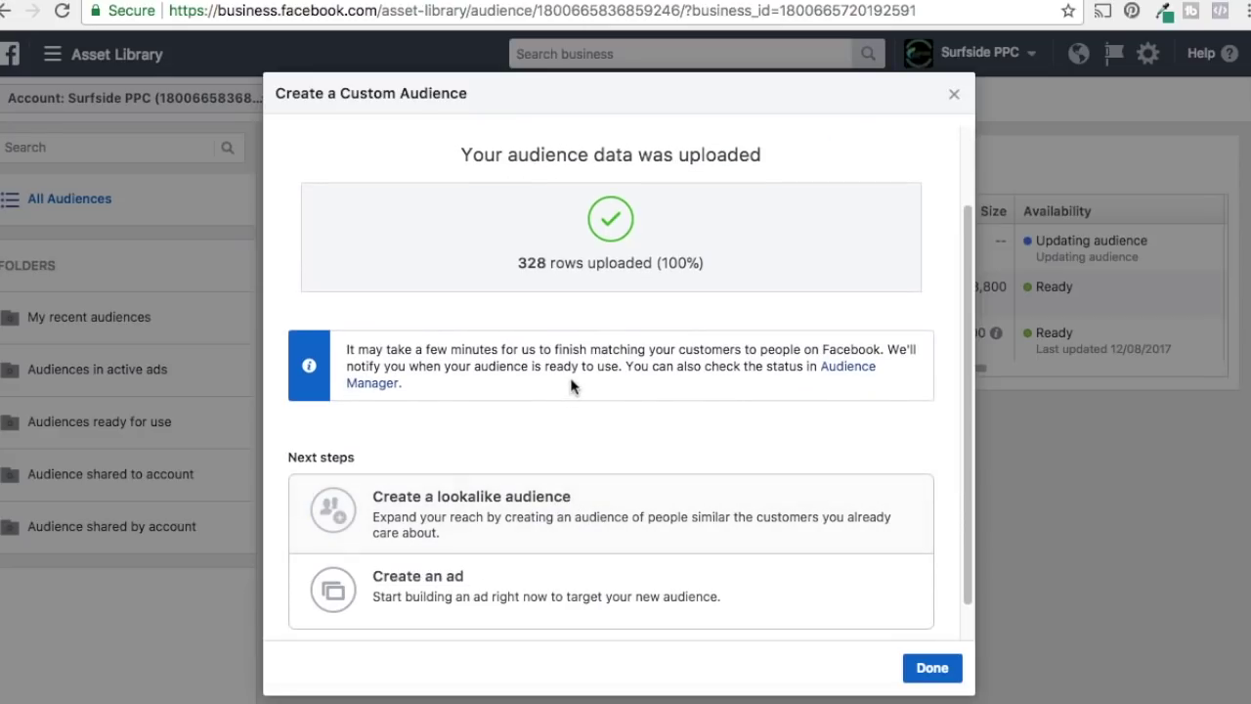
left_click(934, 670)
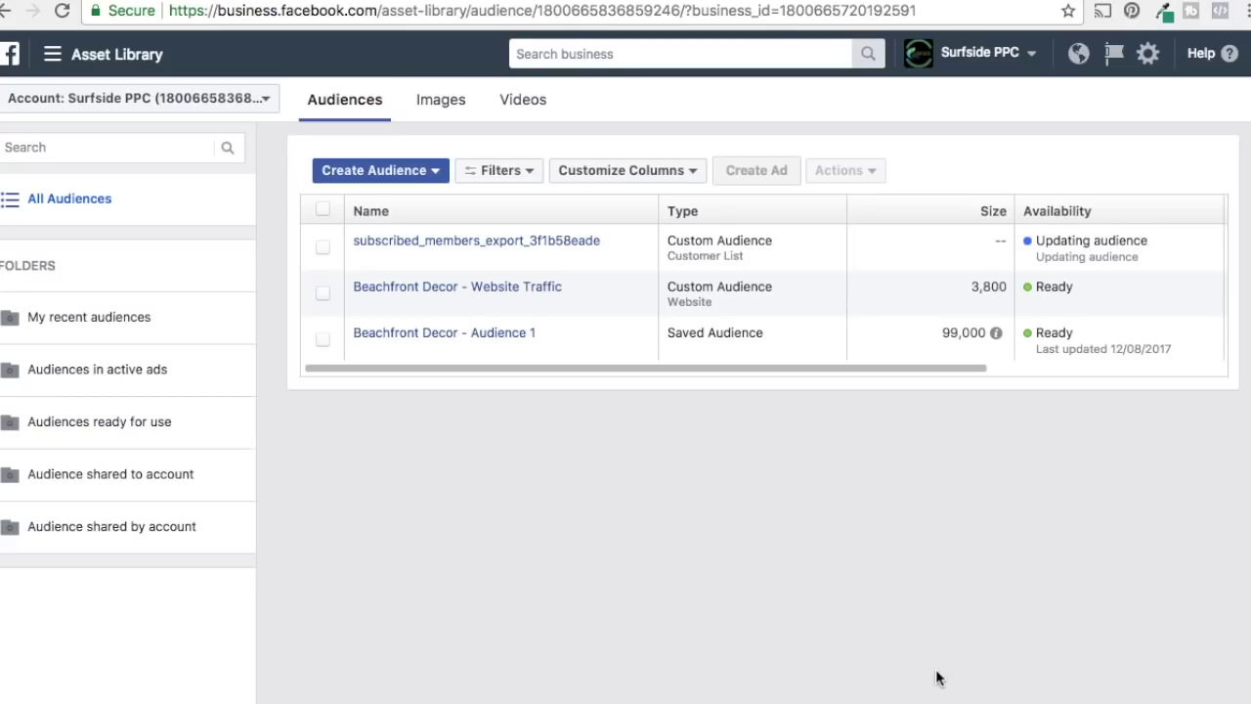
Step: Start another custom audience based on website traffic
mouse_move(415, 246)
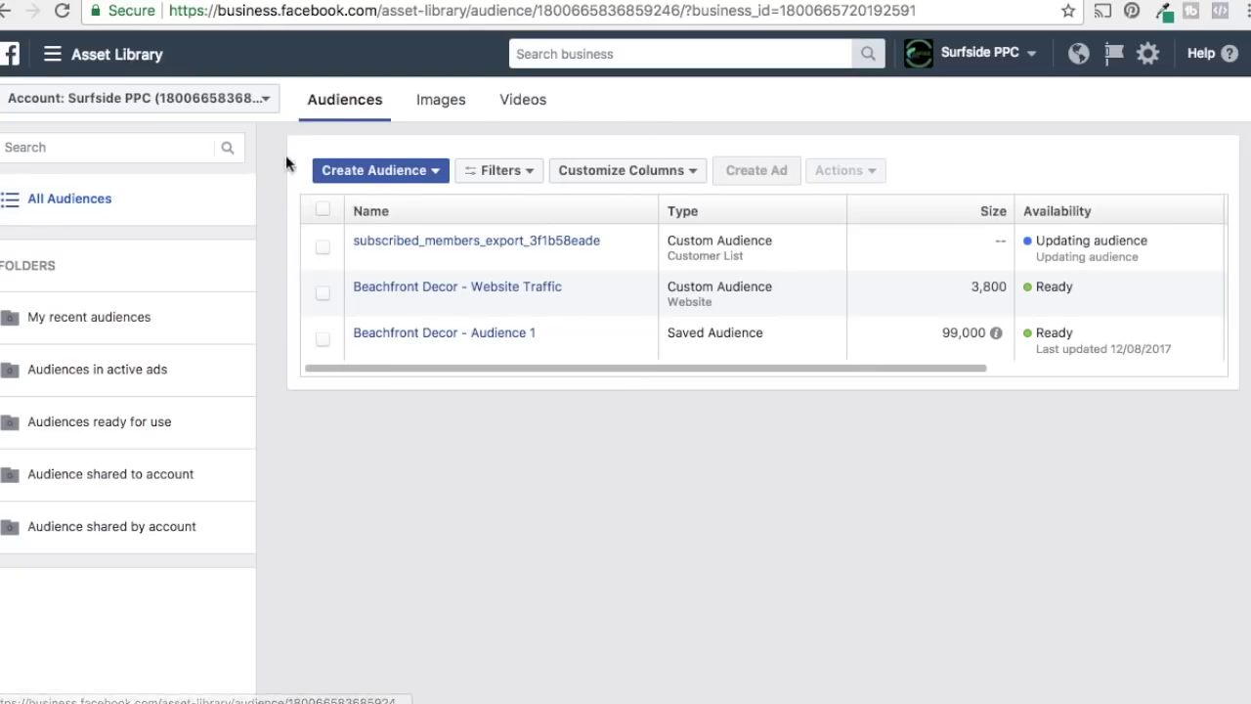
left_click(347, 172)
left_click(357, 202)
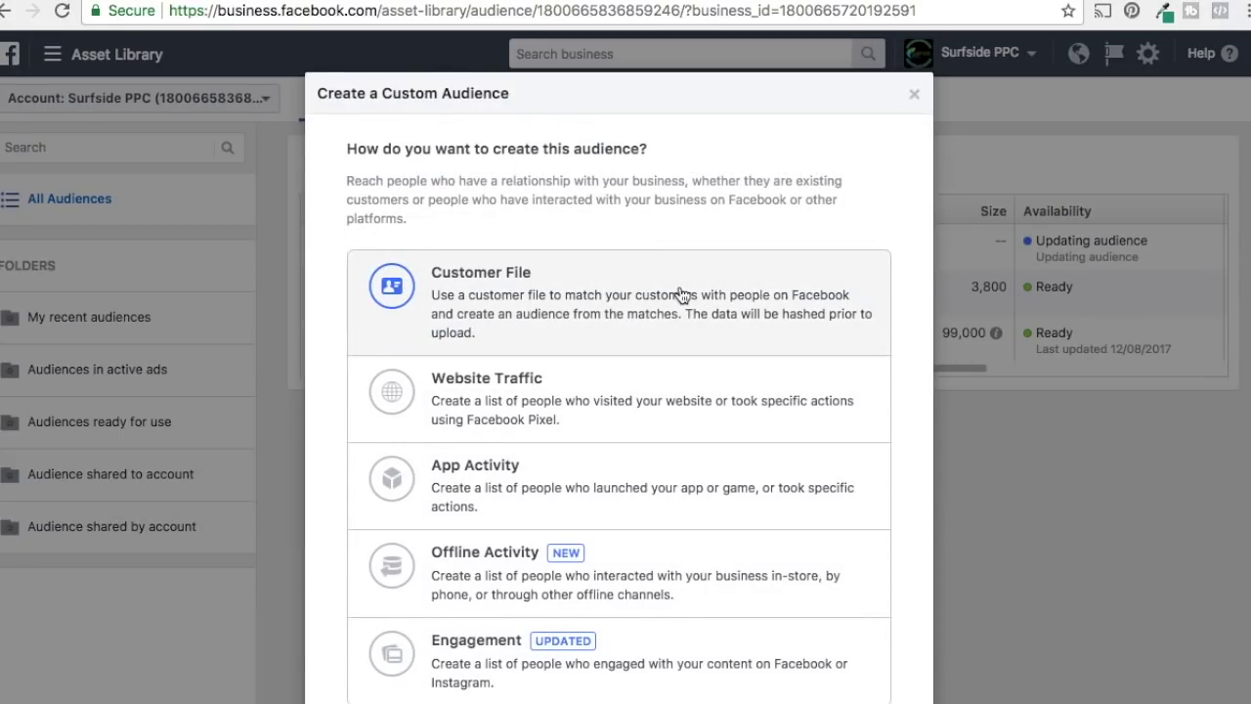
left_click(659, 417)
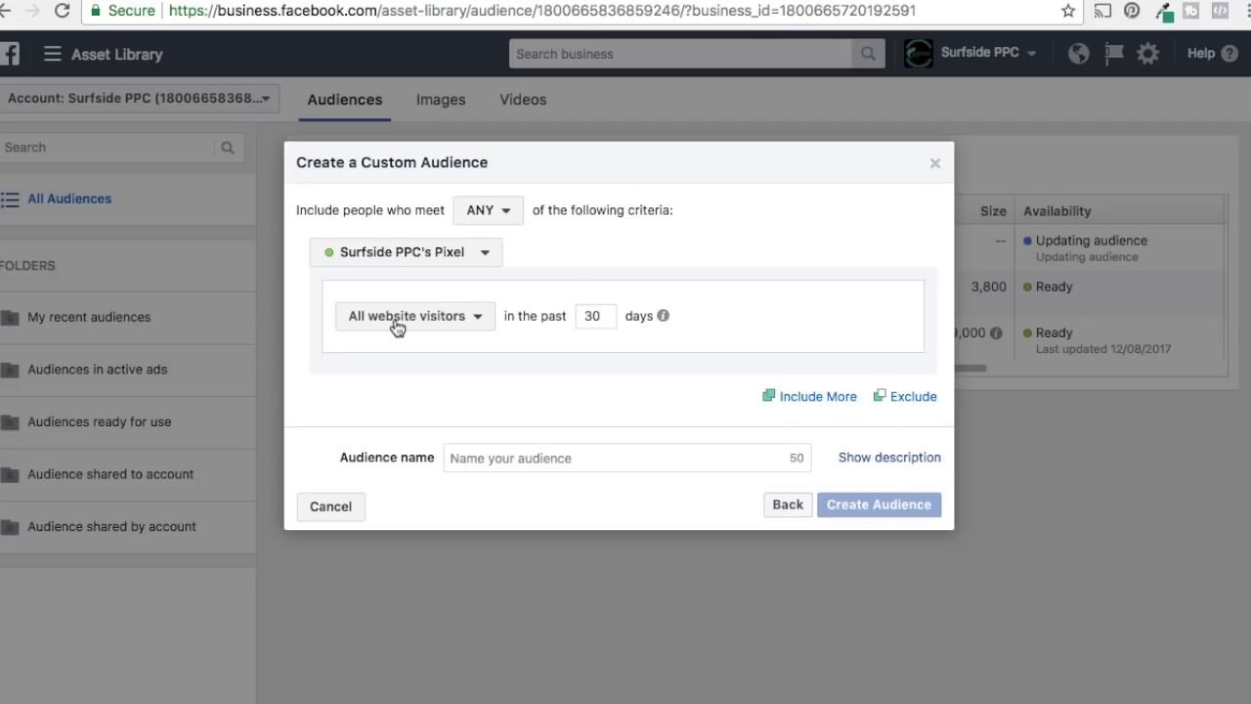
left_click(635, 455)
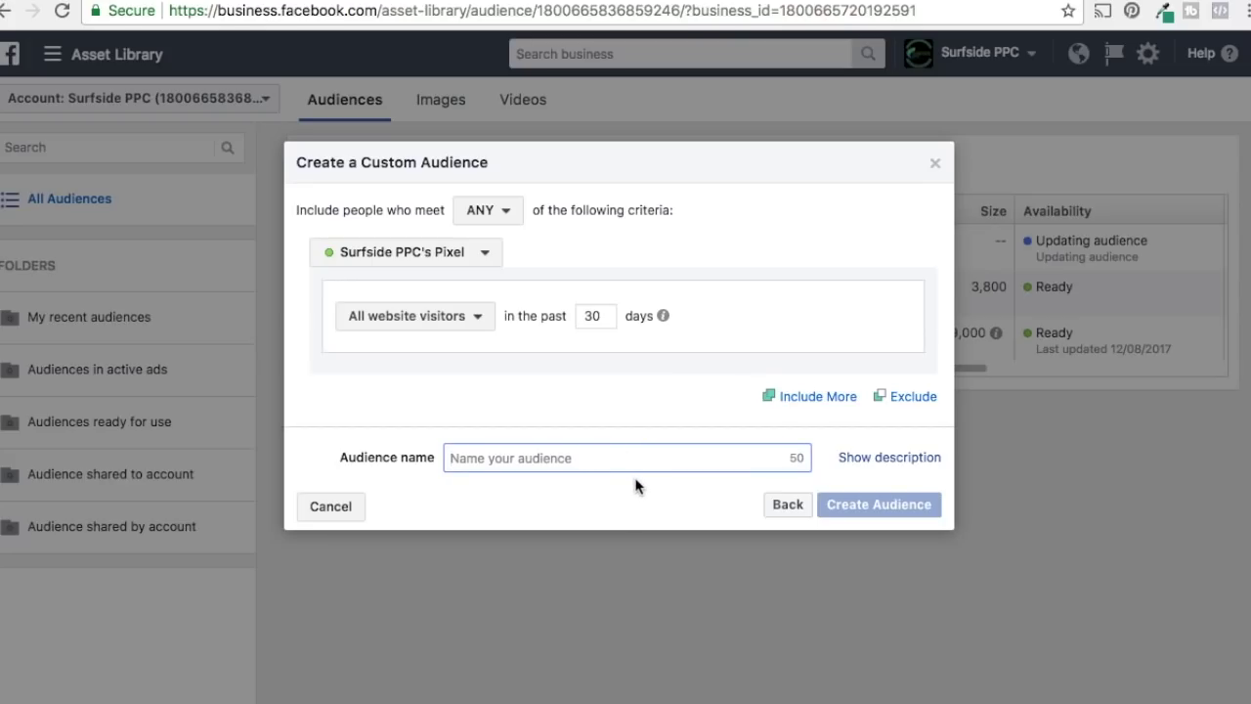
type("All Visitors - 30 Day")
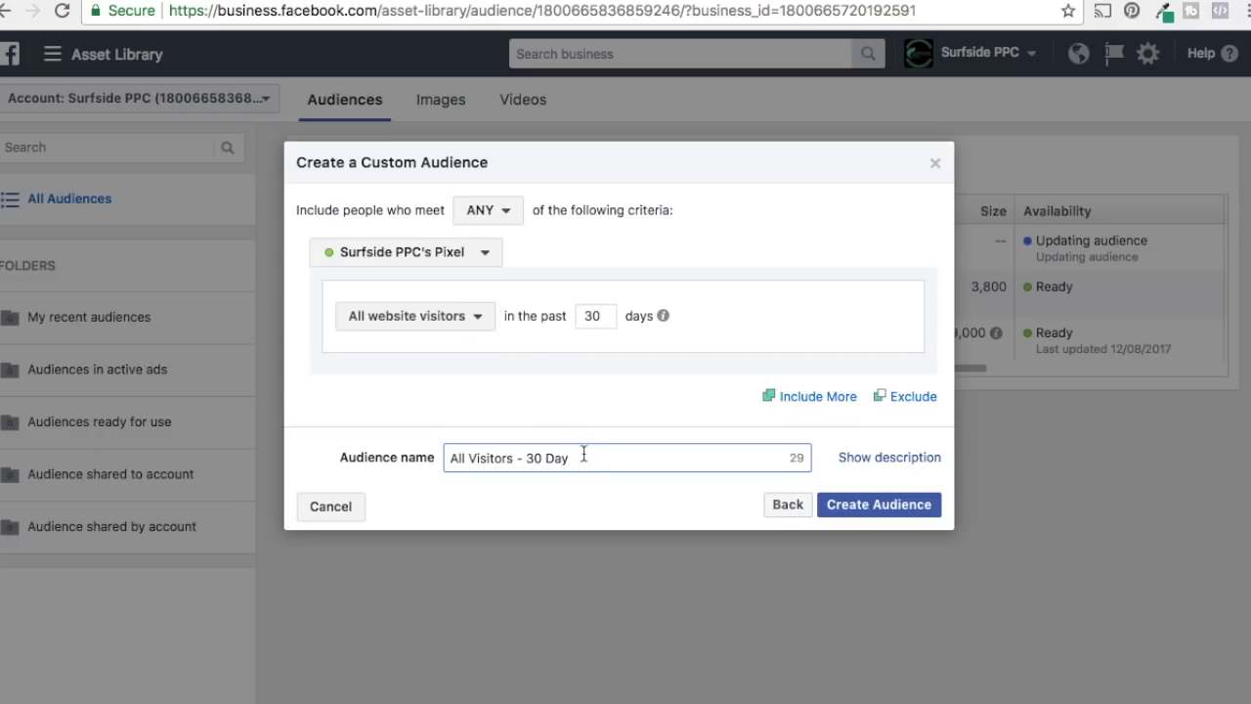
left_click_drag(596, 459, 426, 460)
key("BackSpace")
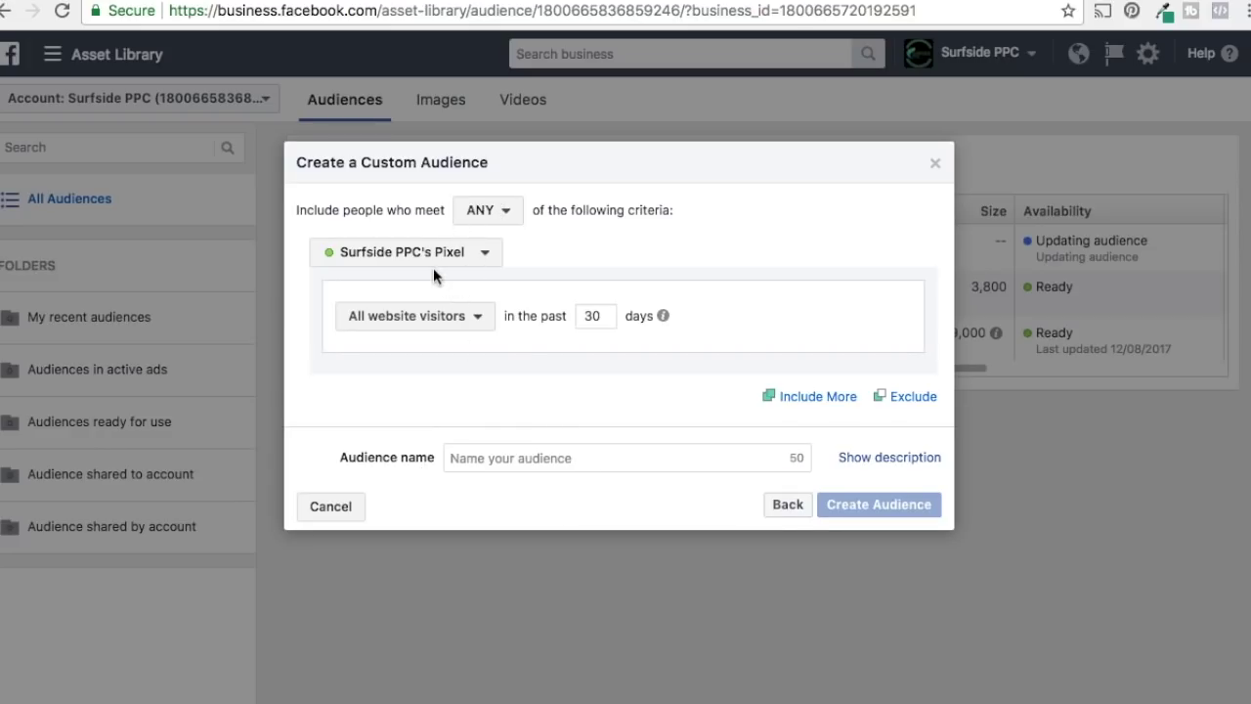
Step: Change the audience rule from all website visitors to people who visited specific web pages
left_click(475, 320)
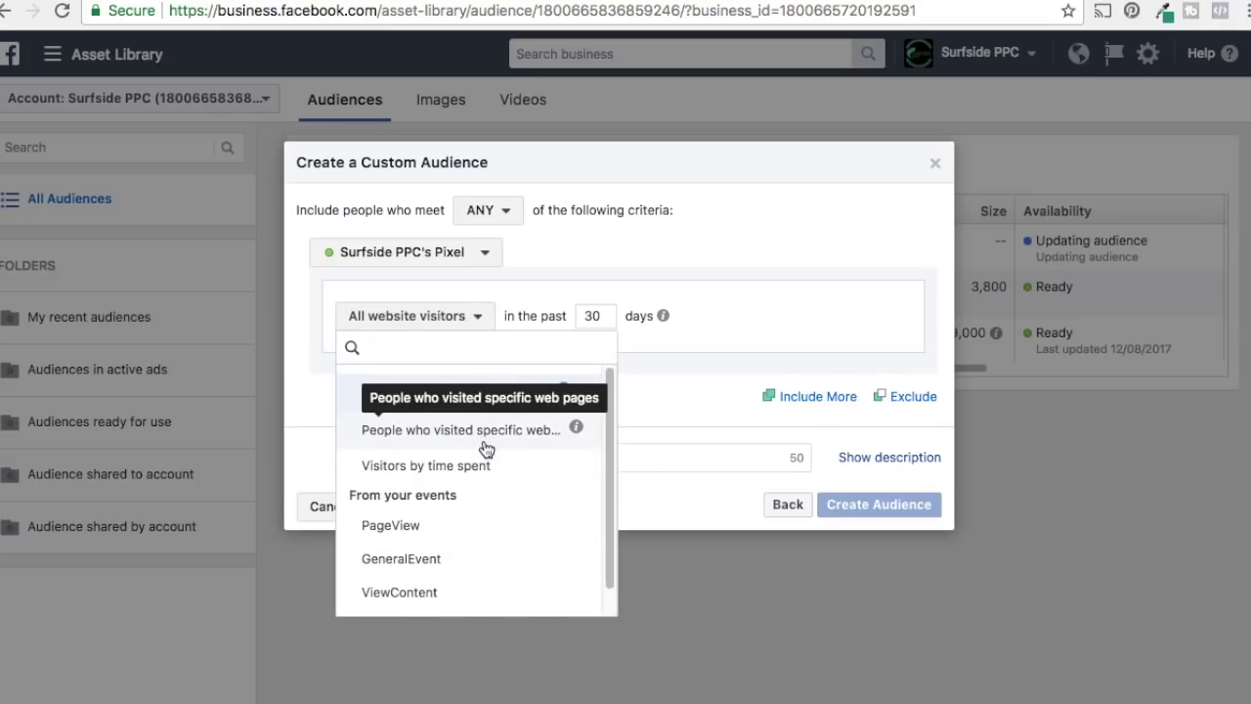
scroll(477, 456, "down", 1)
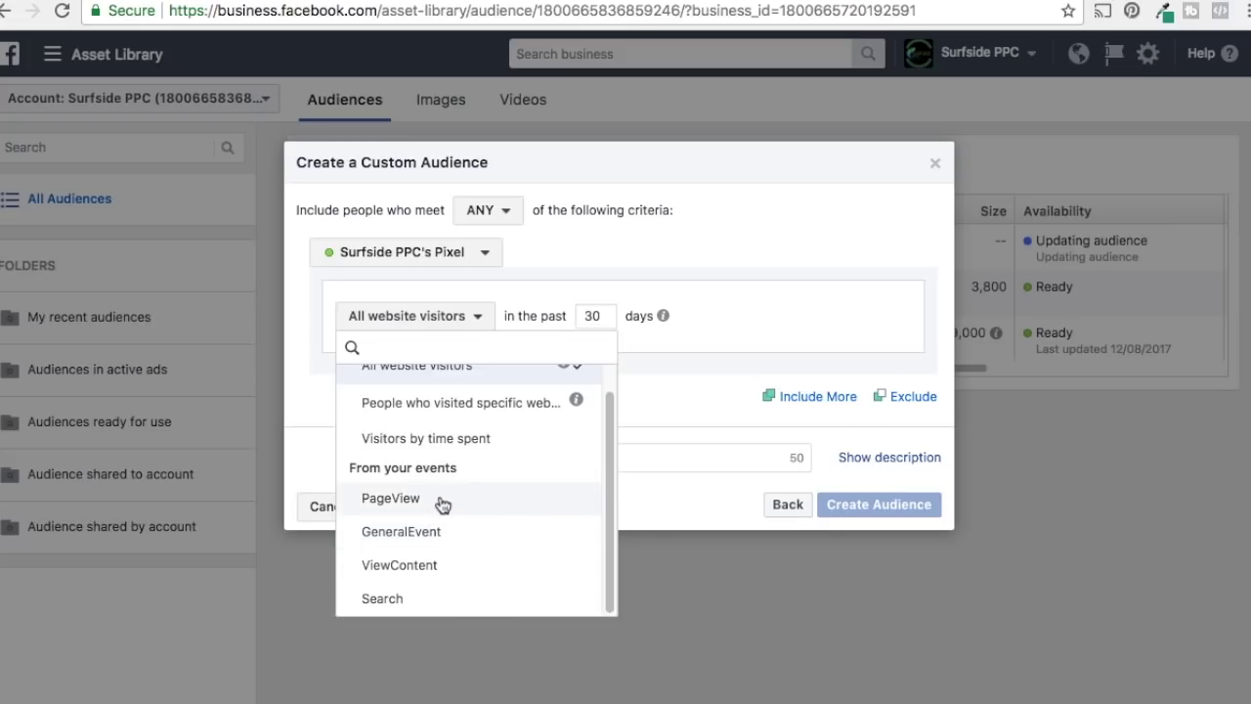
scroll(443, 503, "up", 1)
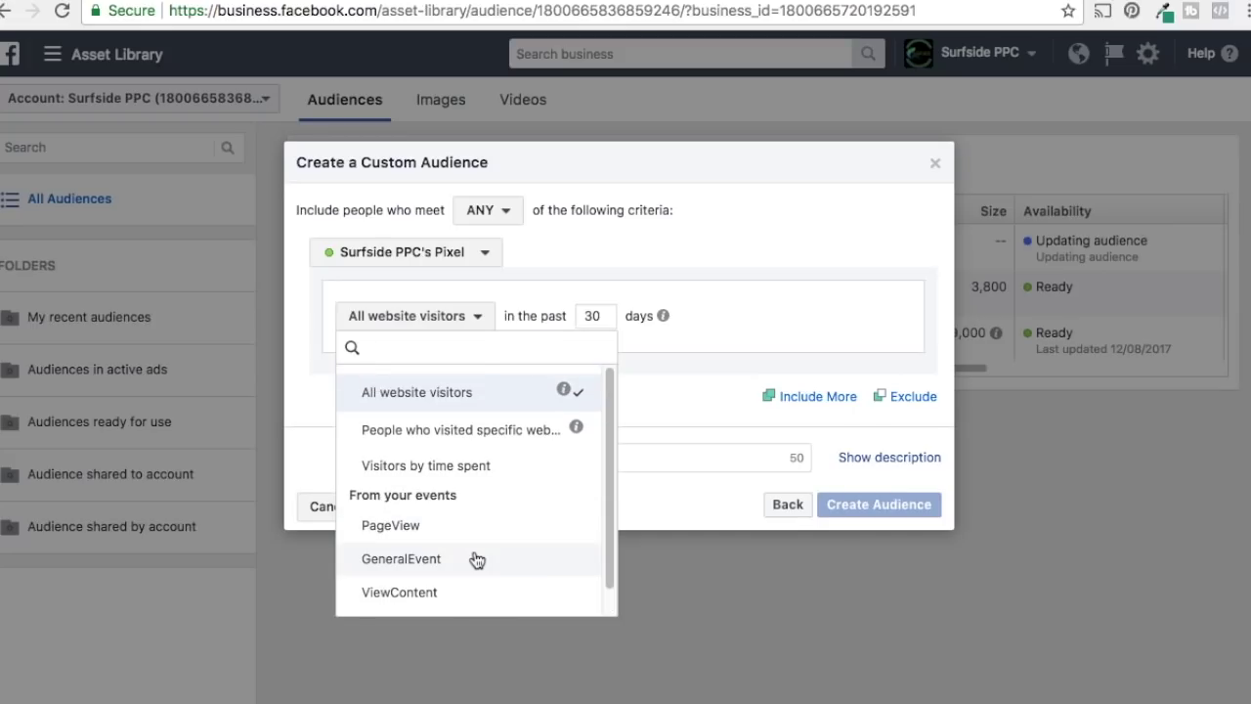
left_click(465, 440)
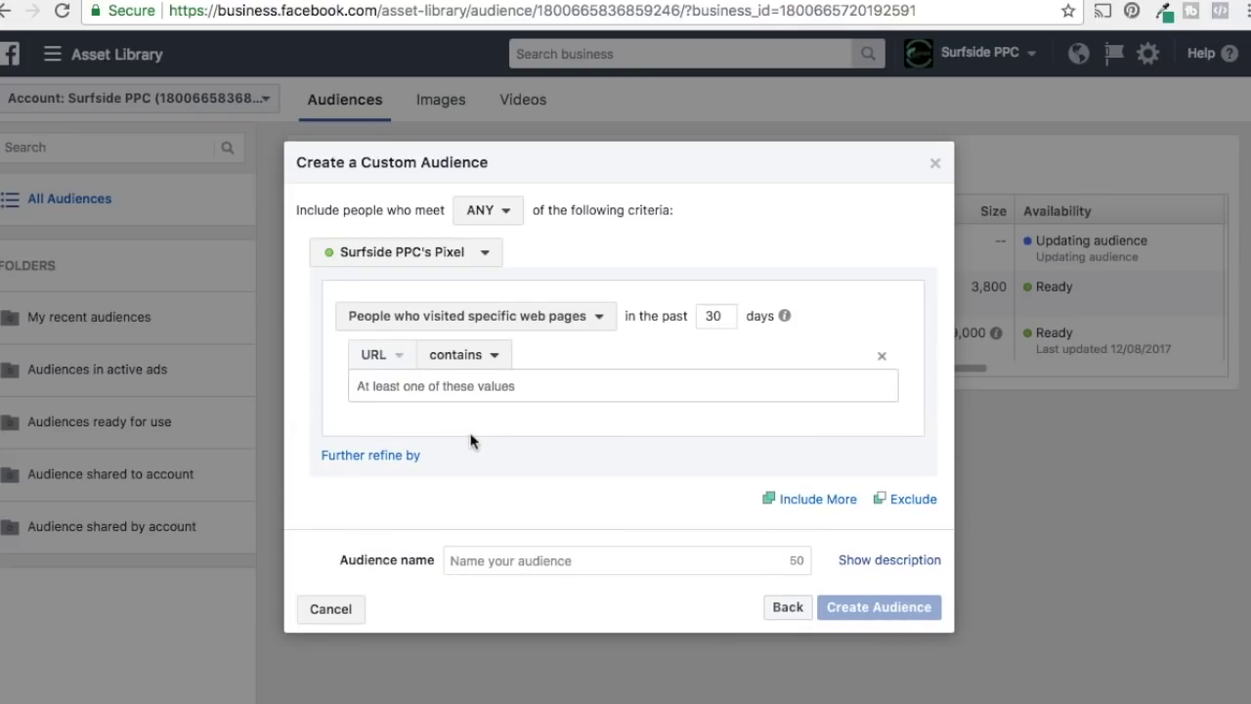
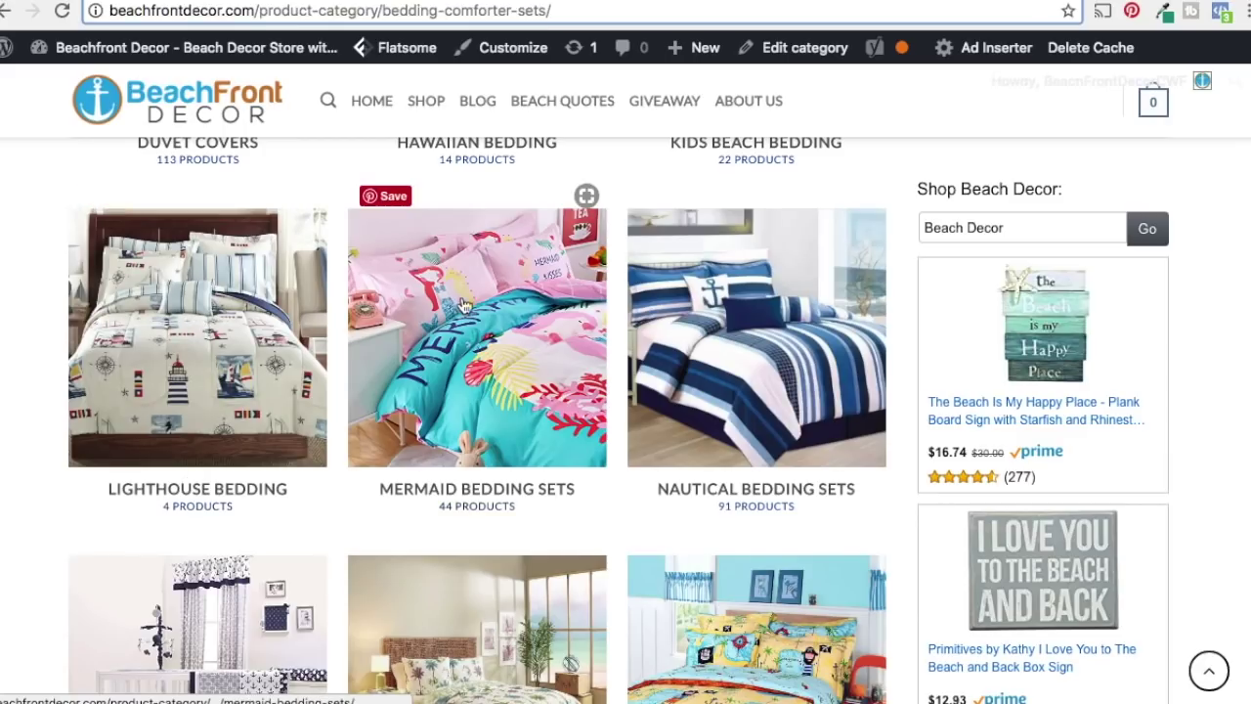
Step: Add the Beachfront Decor page path /product-category/bedding-comforter-sets/ as a URL contains value in the audience rule
scroll(533, 384, "up", 5)
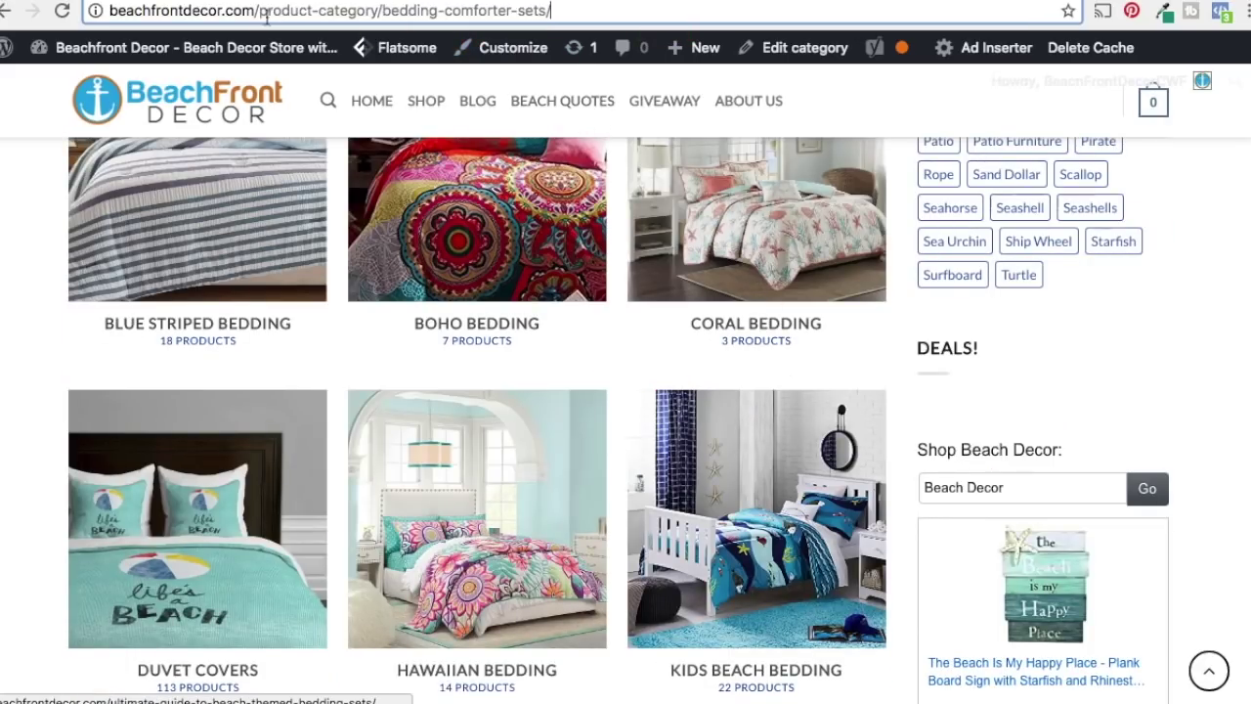
left_click_drag(253, 11, 360, 11)
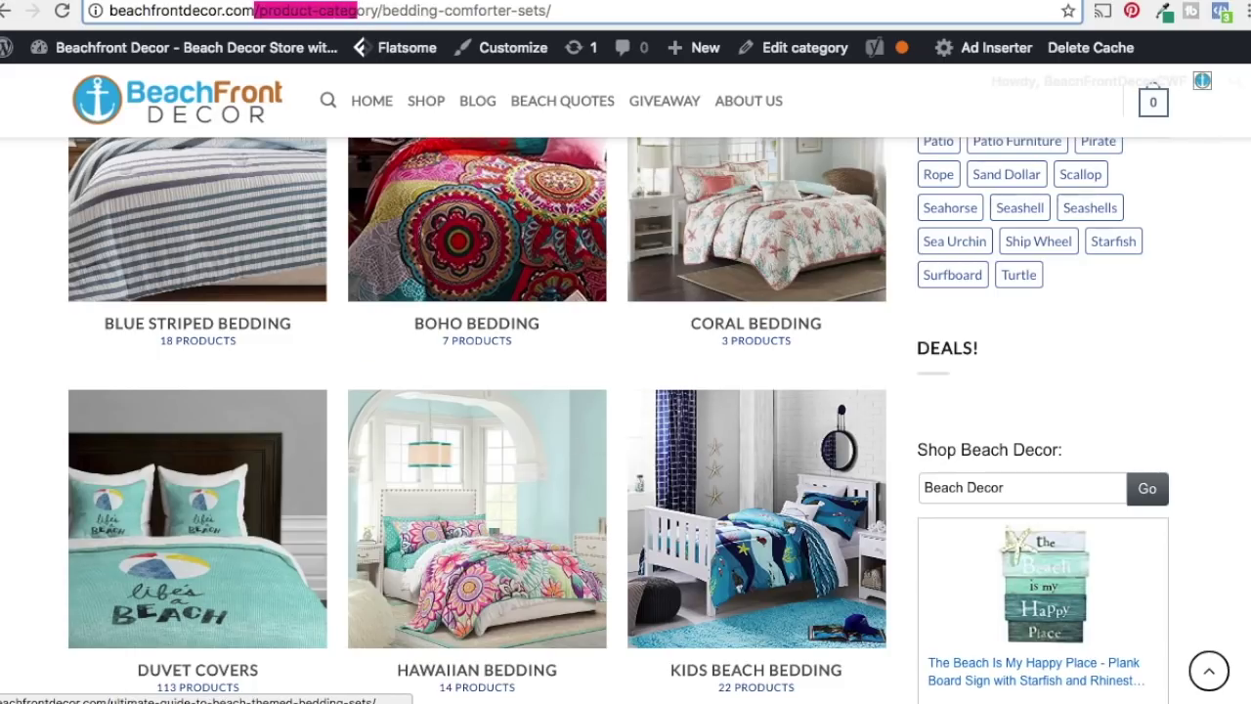
left_click(13, 300)
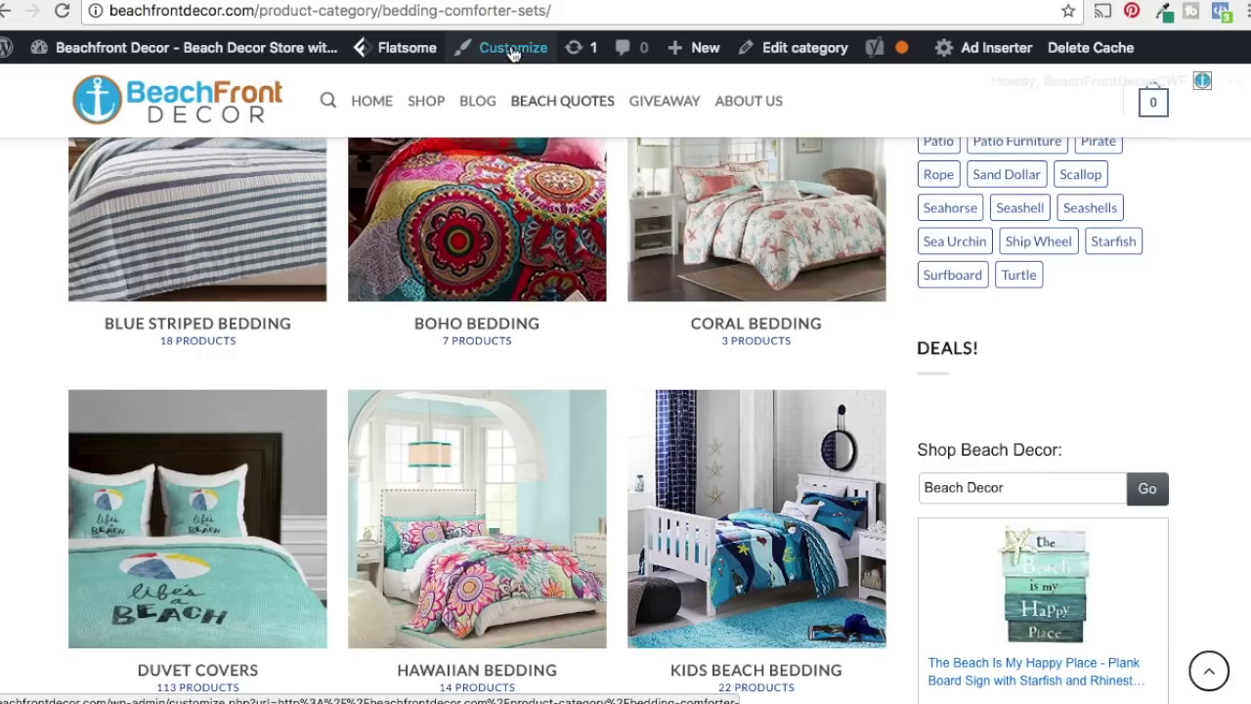
left_click(503, 4)
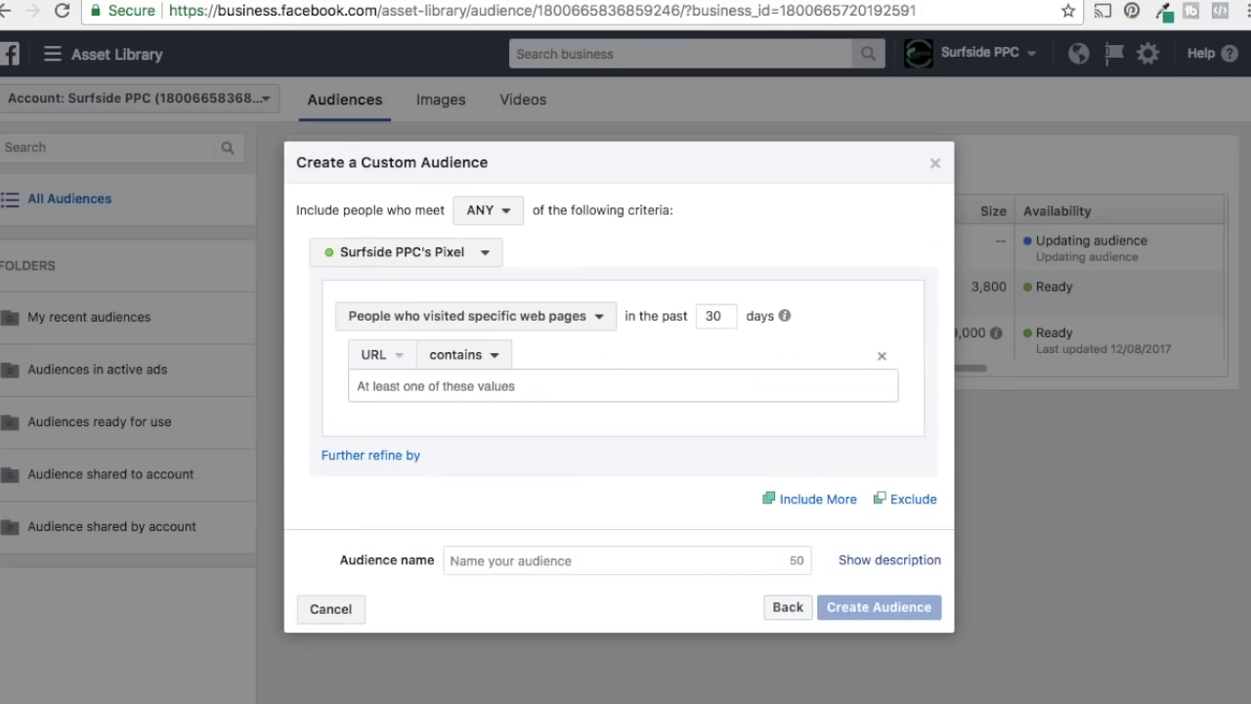
left_click(439, 5)
left_click_drag(551, 9, 254, 10)
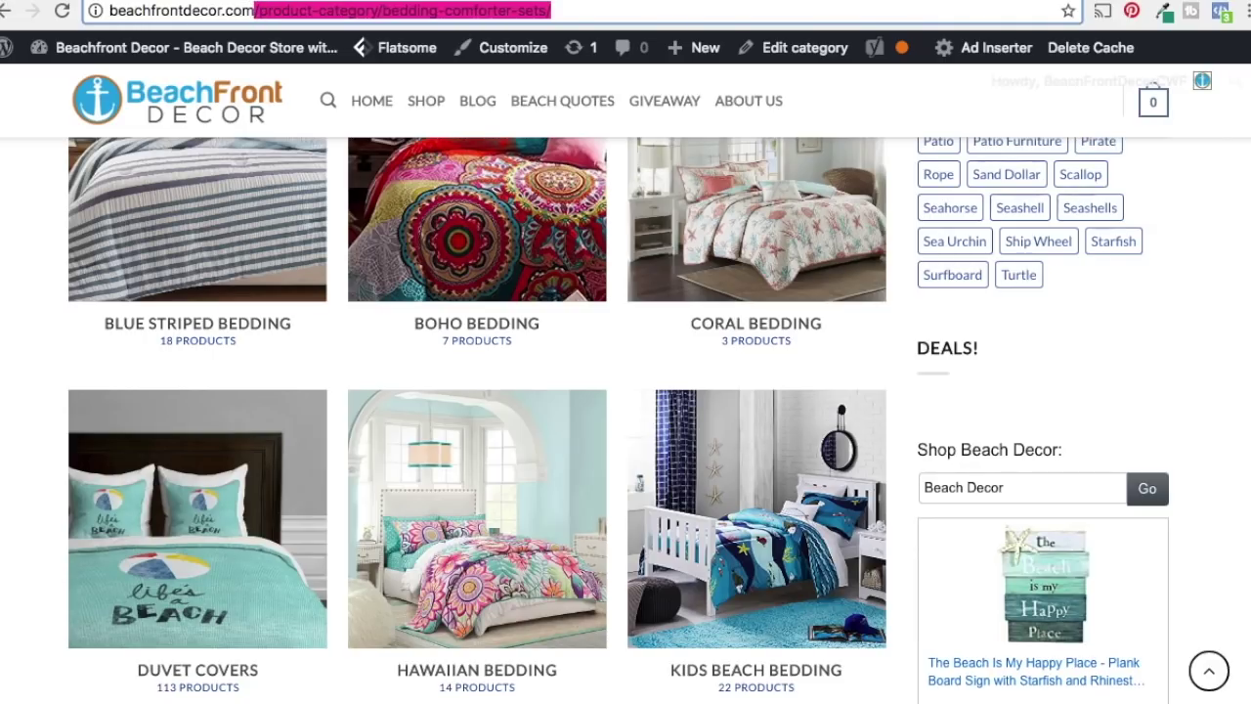
left_click(254, 4)
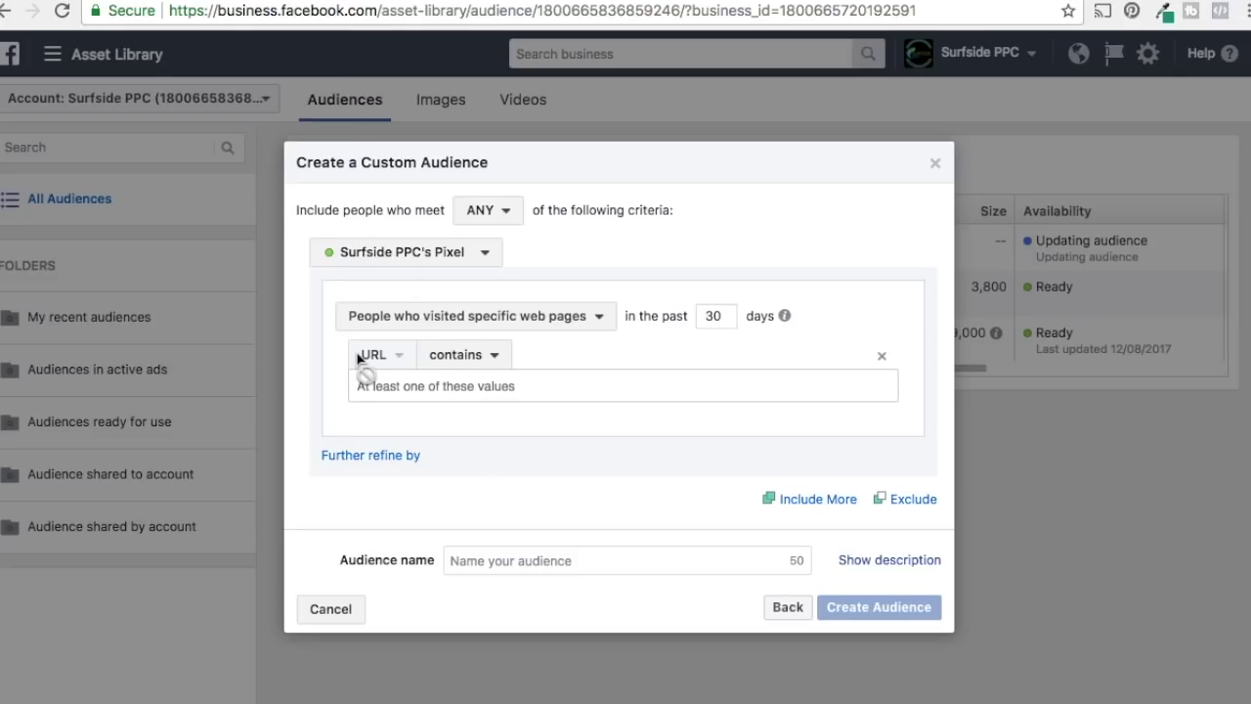
left_click(434, 384)
key("ctrl+v")
key("Return")
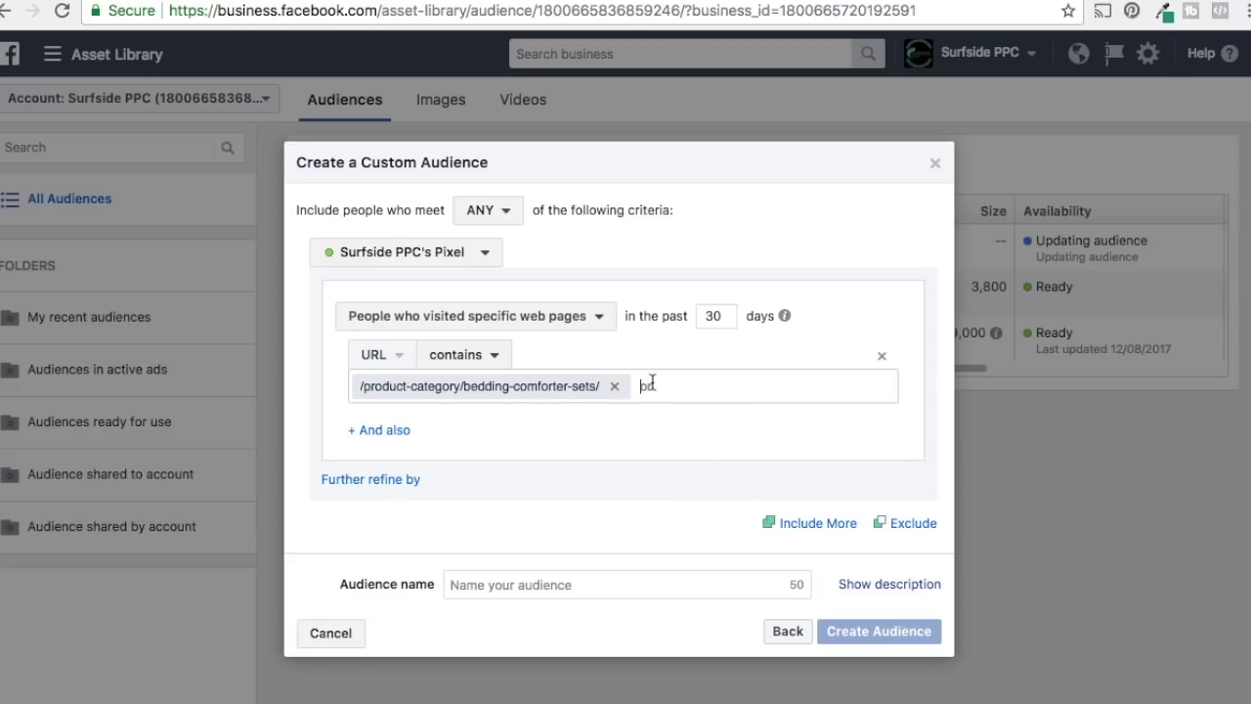
Step: Add the blog page path /ultimate-guide-to-beach-themed-bedding-sets/ as an alternative value in the same URL rule
left_click(788, 0)
left_click_drag(587, 9, 258, 9)
key("Return")
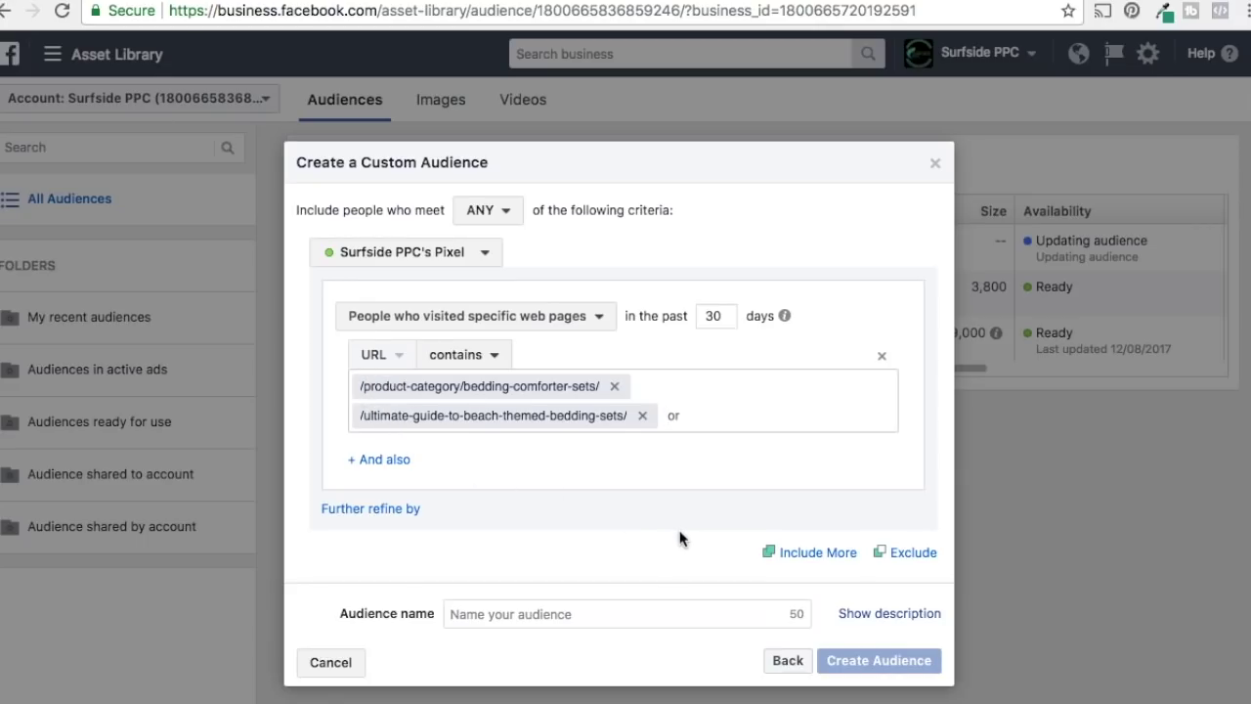
Step: Name the audience "Bedding Audience - 30 Days"
left_click(565, 623)
type("B")
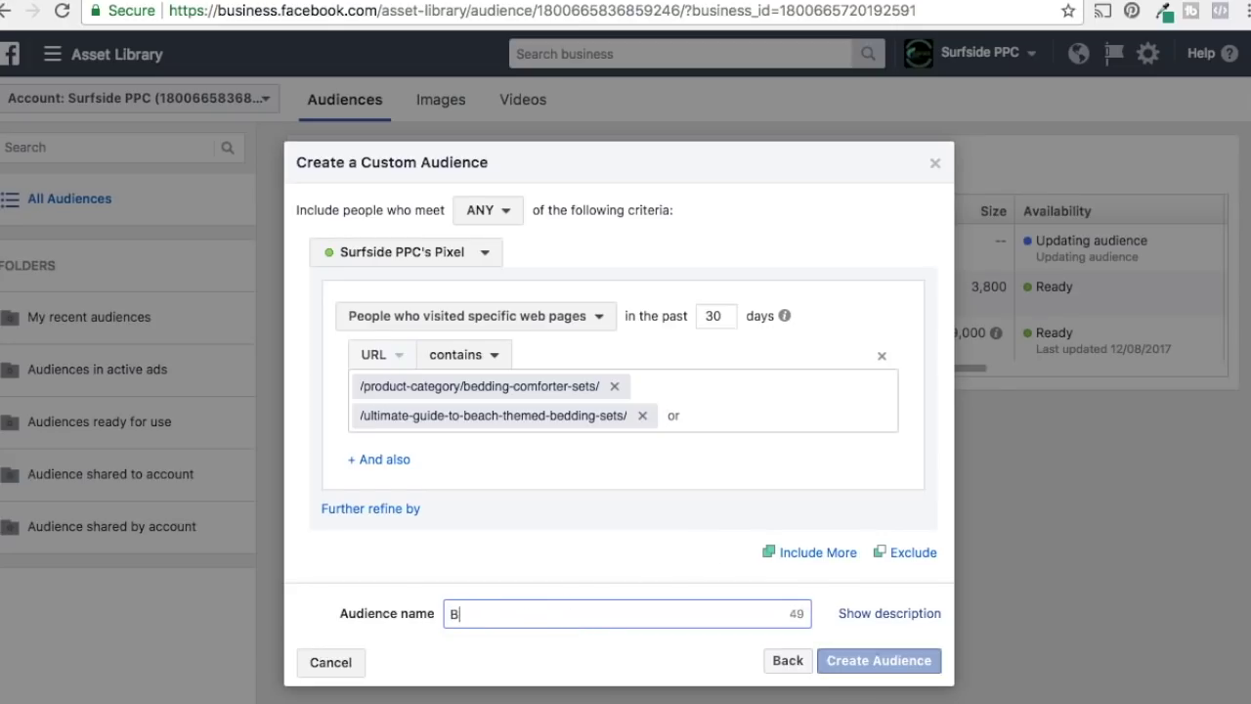
type("edding Audien")
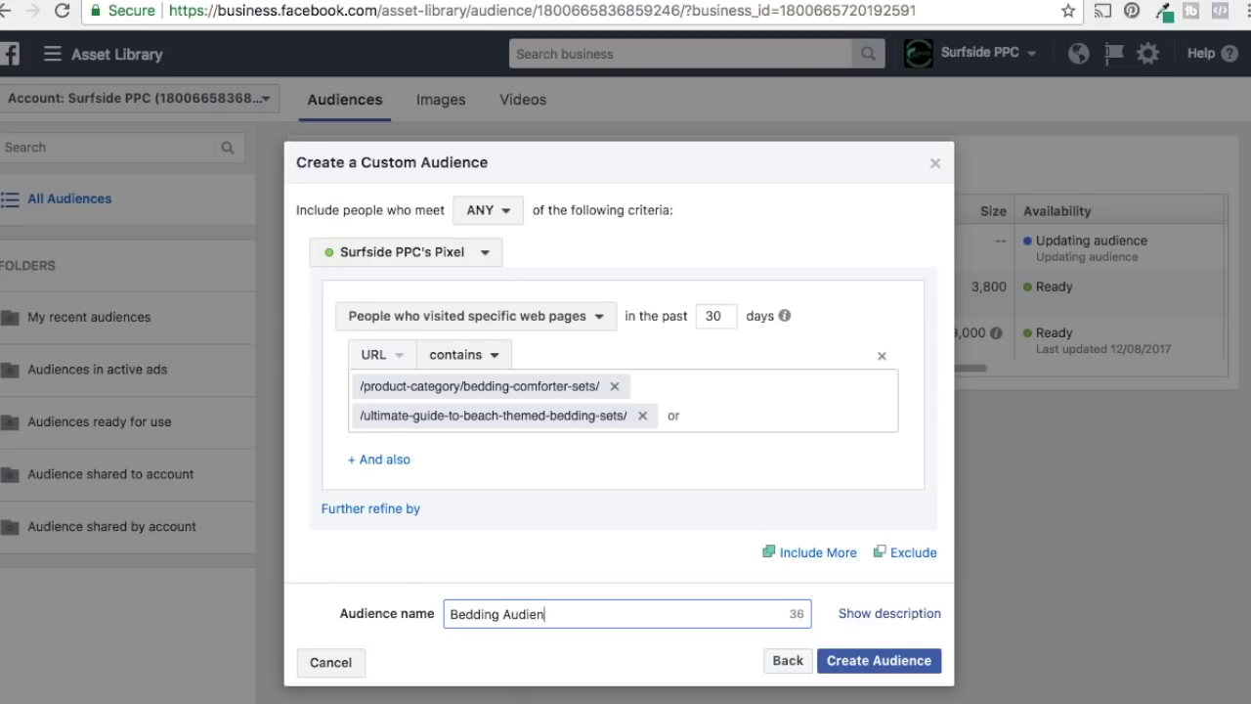
type("ce - 30 Days")
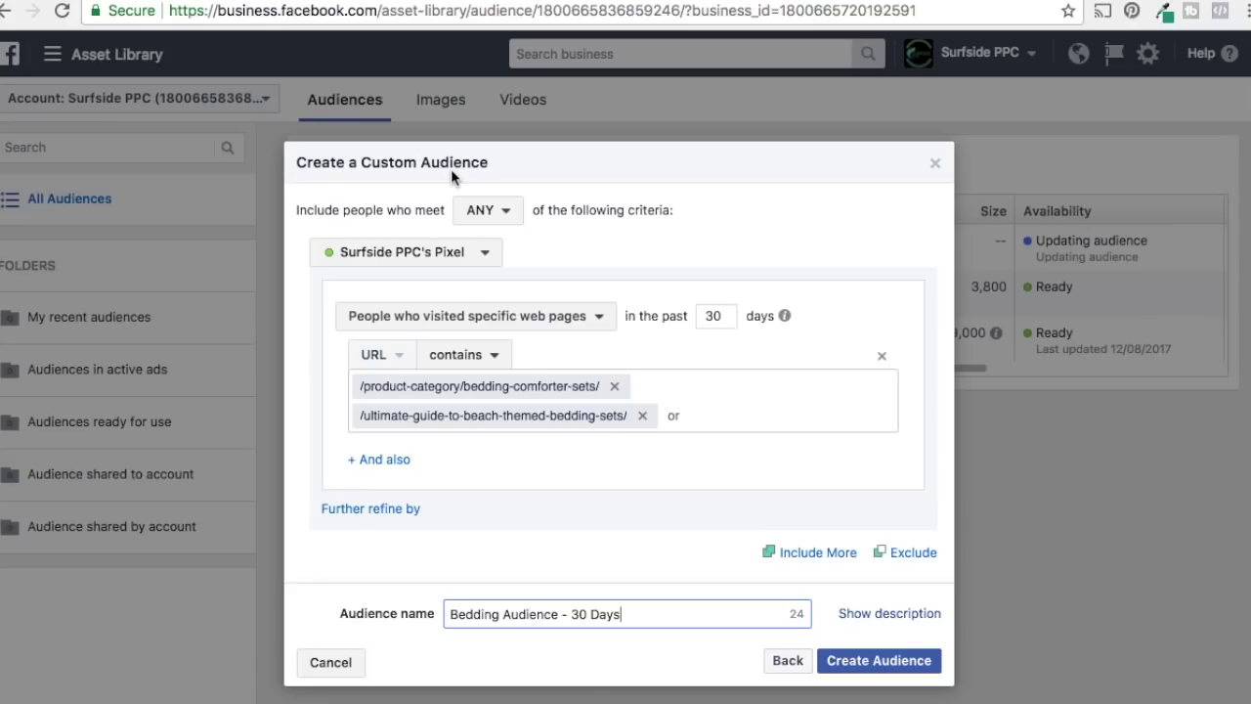
left_click(378, 469)
left_click(378, 461)
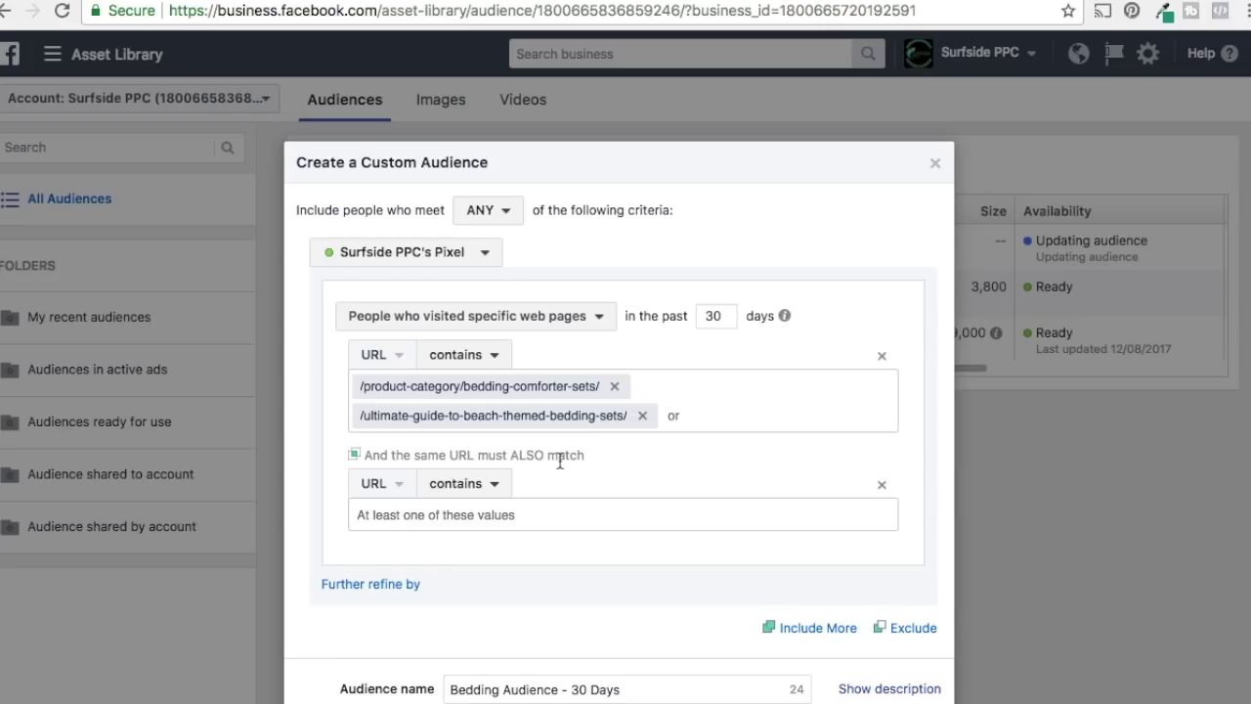
left_click(882, 484)
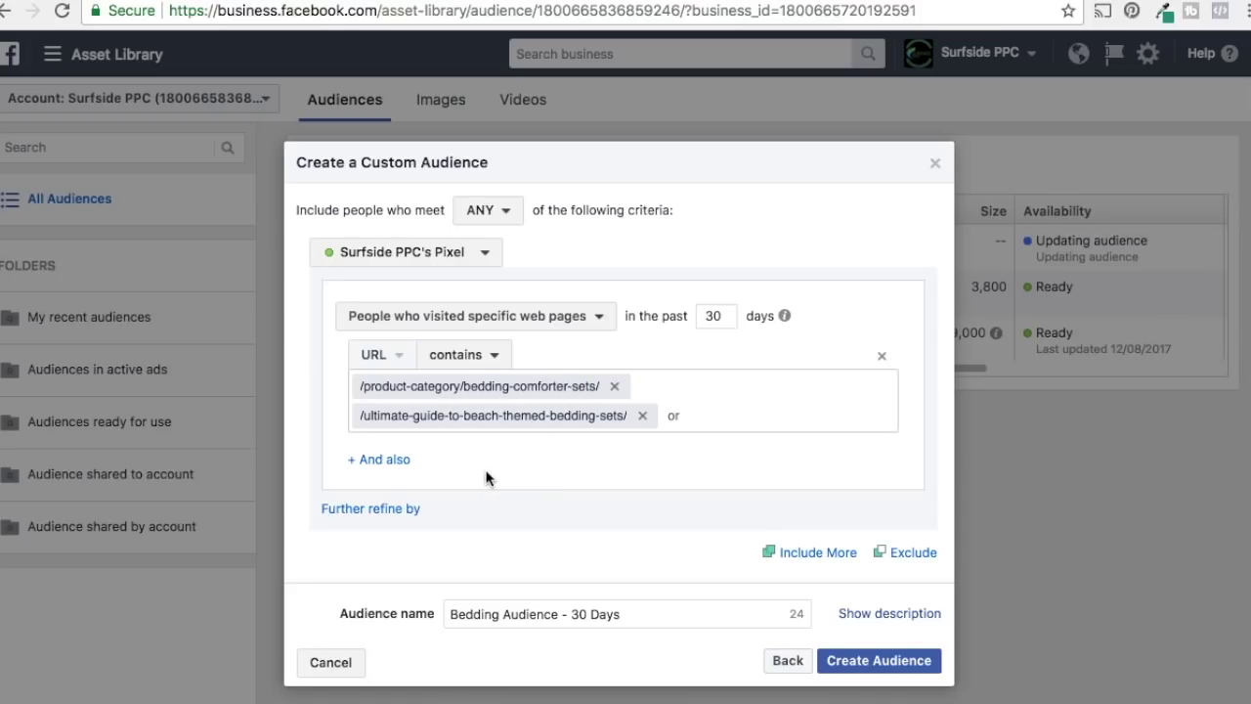
Step: Create the bedding website audience and return to the audience list
left_click(888, 665)
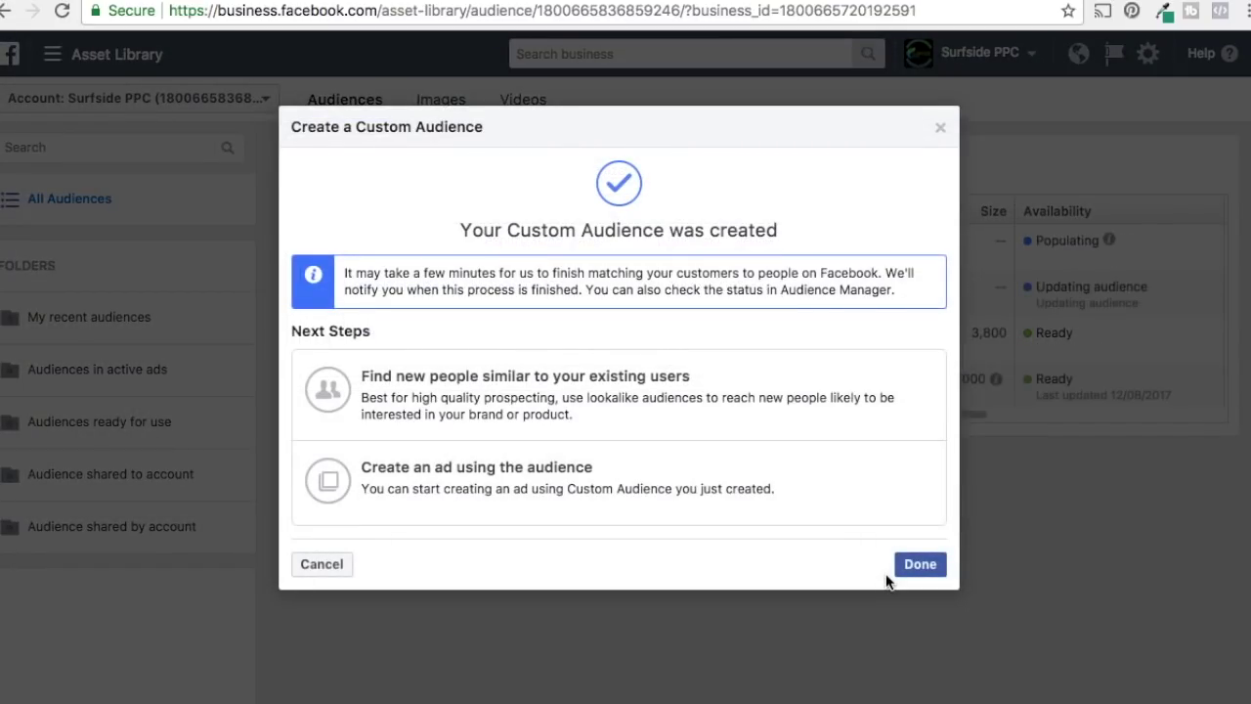
left_click(920, 564)
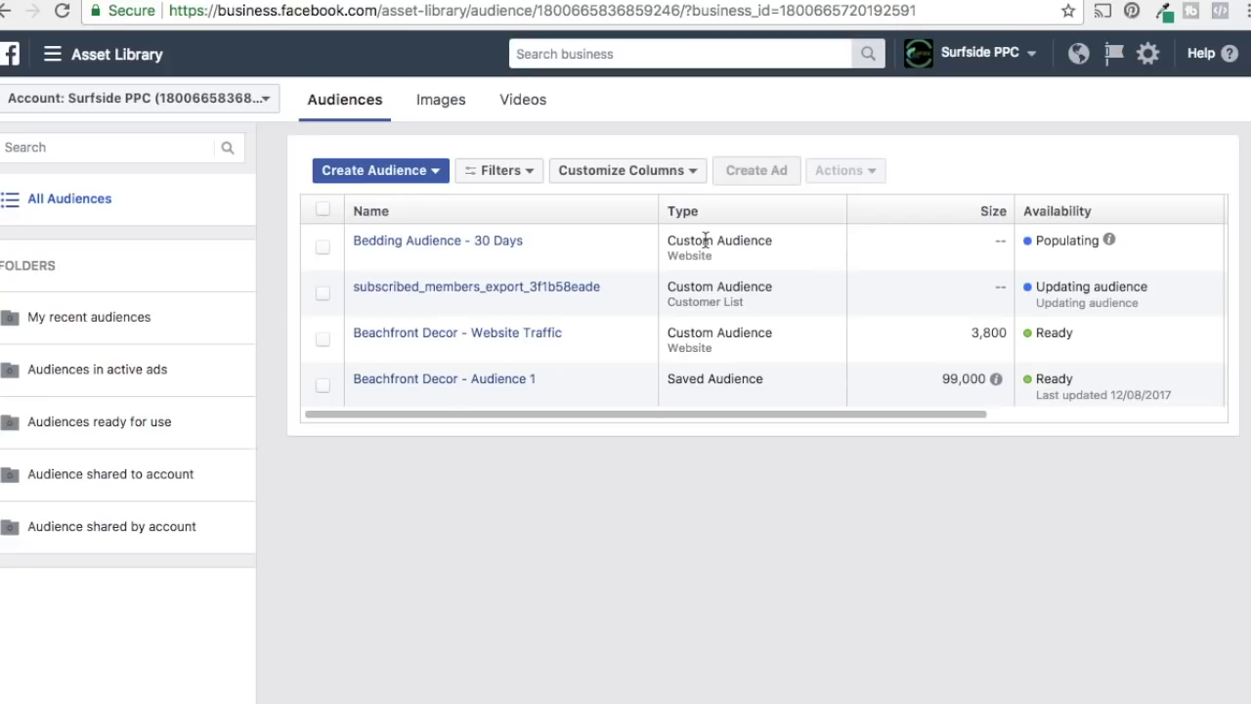
mouse_move(474, 340)
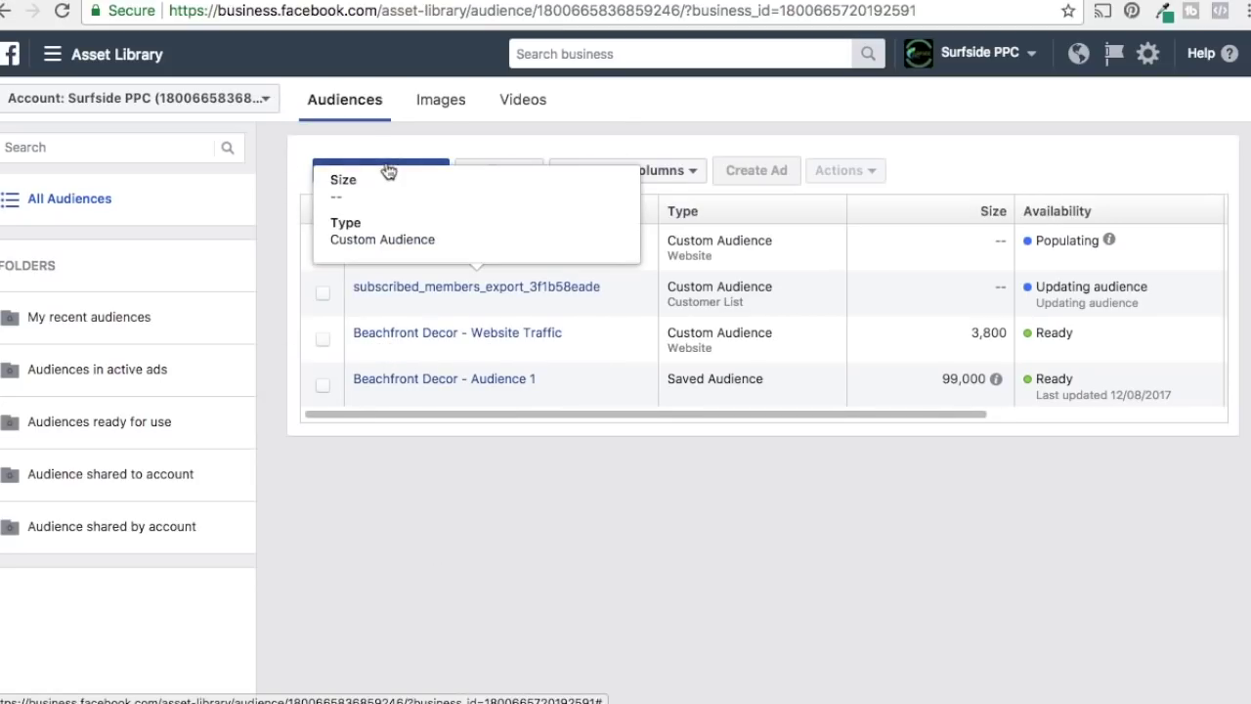
Step: Examine the visitor and event rules offered for a new website traffic audience, and cancel its creation
left_click(390, 171)
left_click(386, 202)
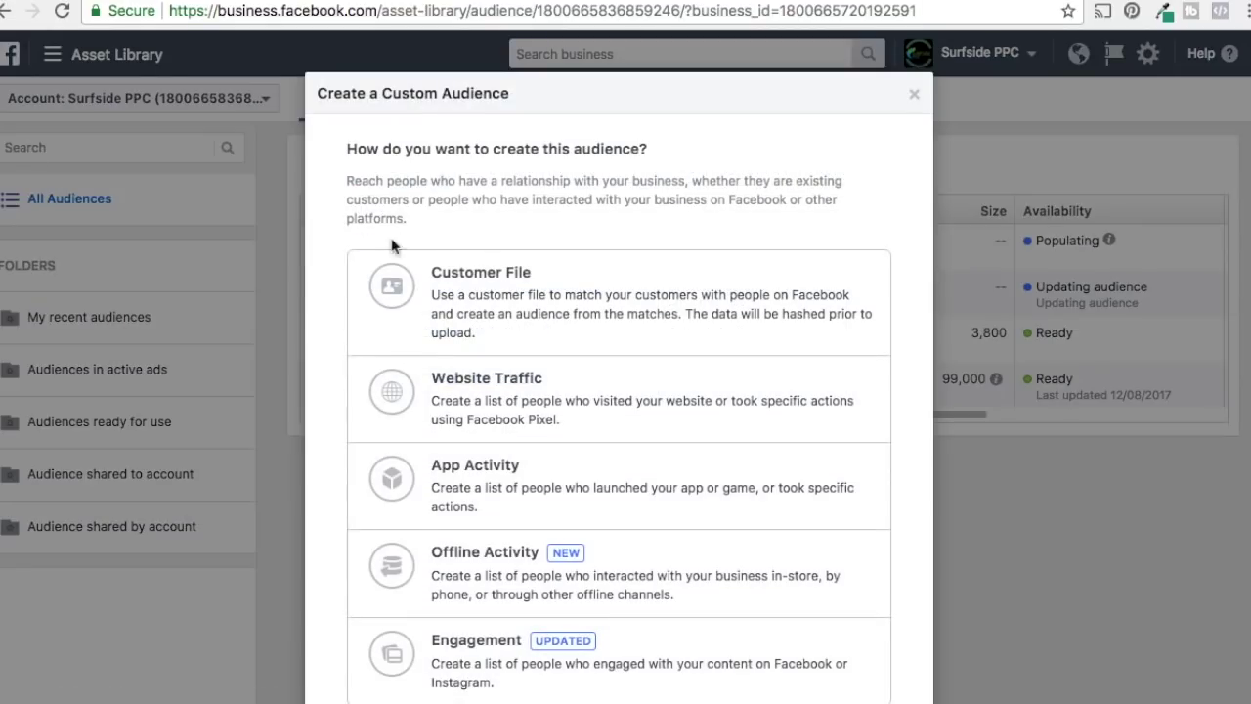
left_click(669, 401)
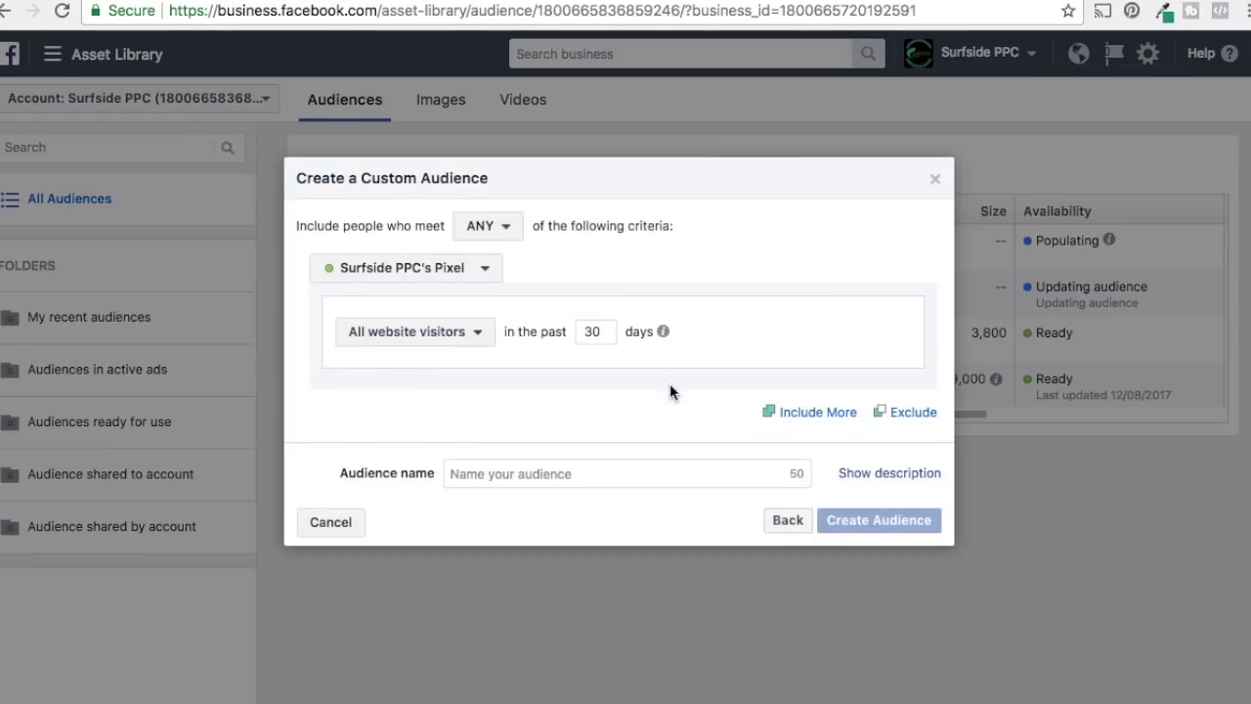
left_click(439, 334)
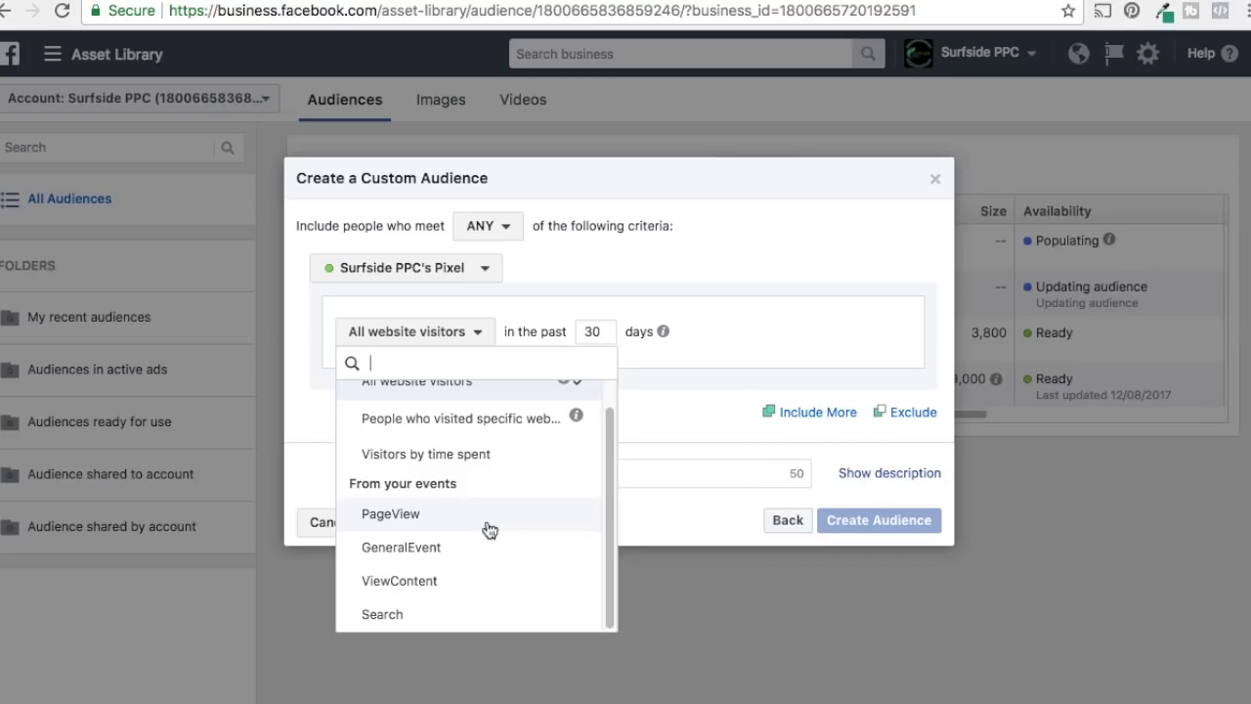
scroll(494, 530, "up", 1)
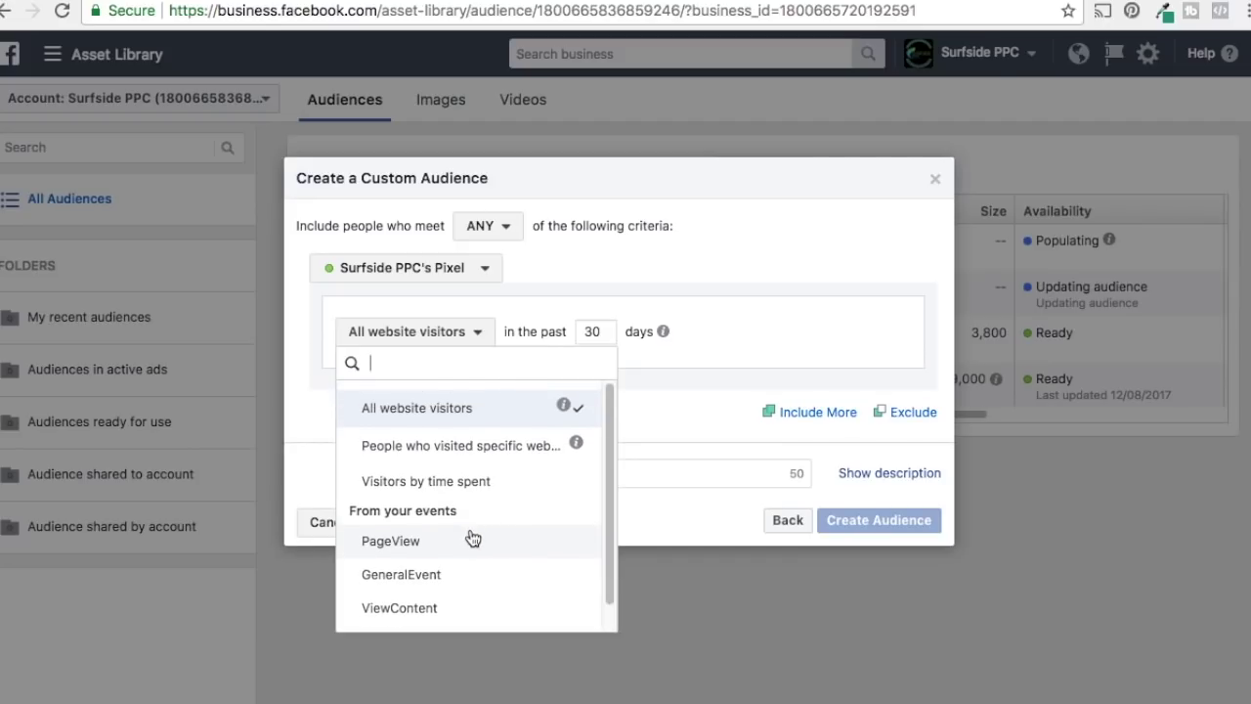
left_click(315, 529)
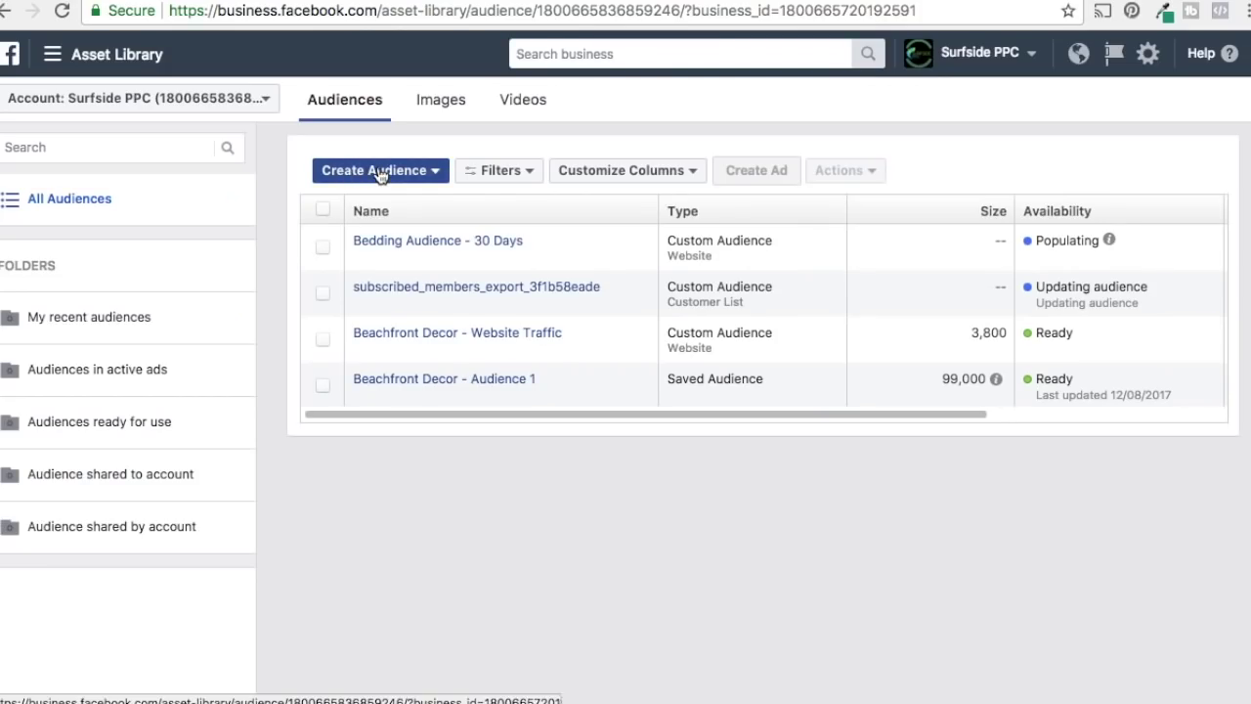
Step: Start a new custom audience and, after viewing the App Activity setup, base it on Engagement
left_click(379, 170)
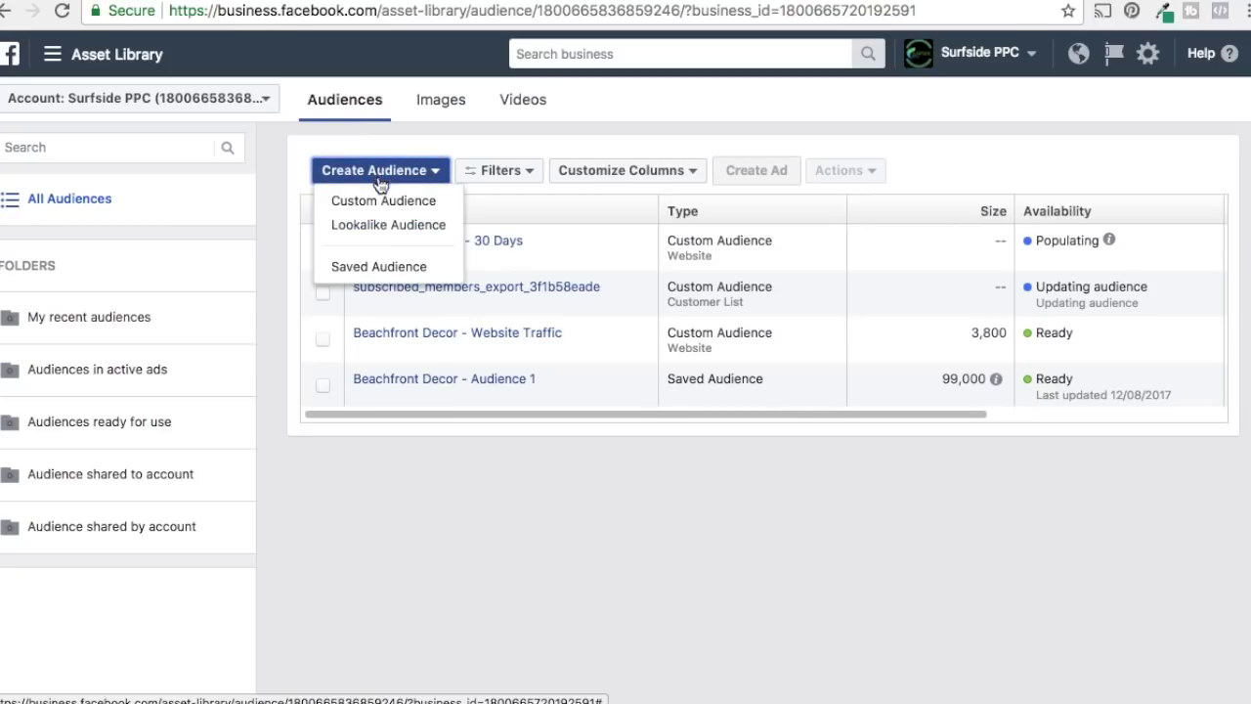
left_click(380, 199)
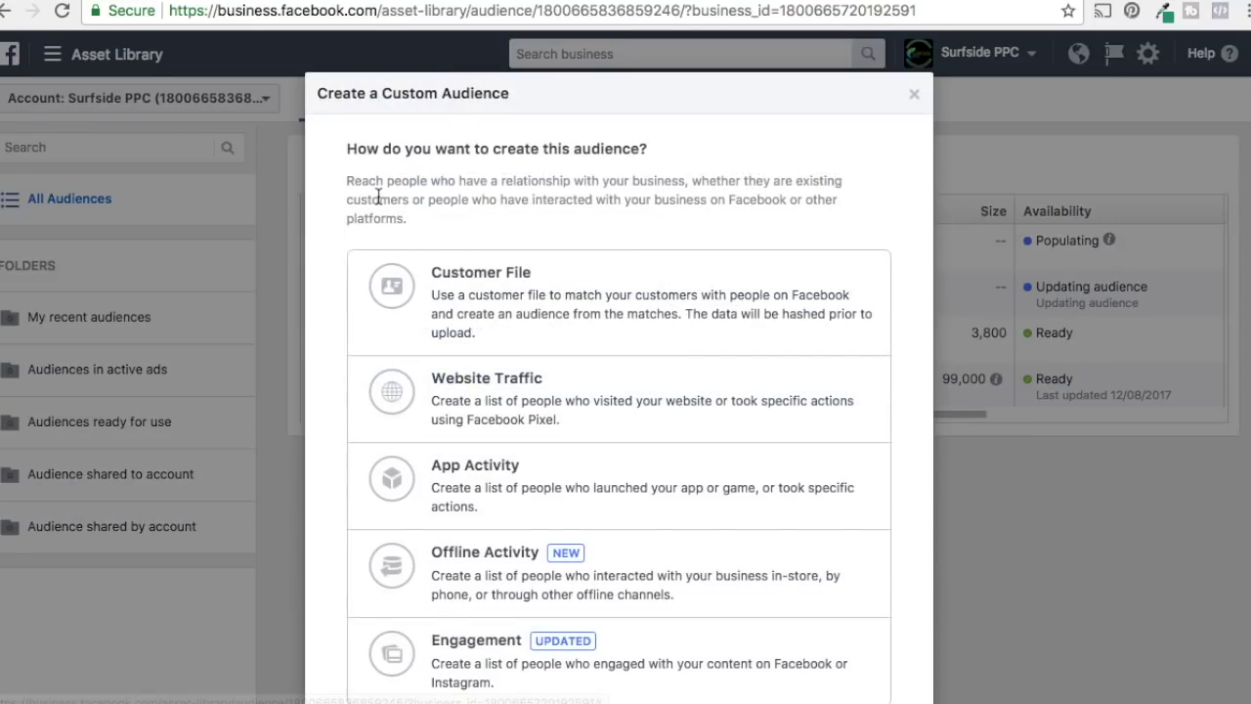
left_click(647, 484)
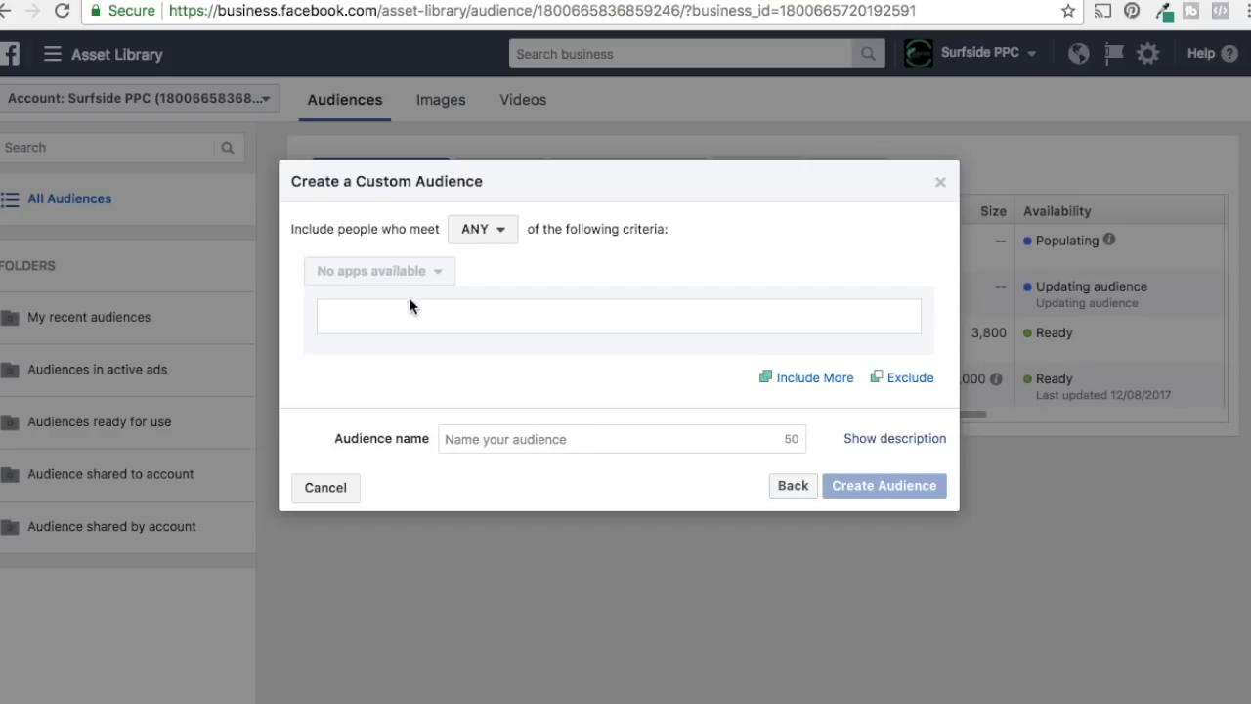
left_click(795, 491)
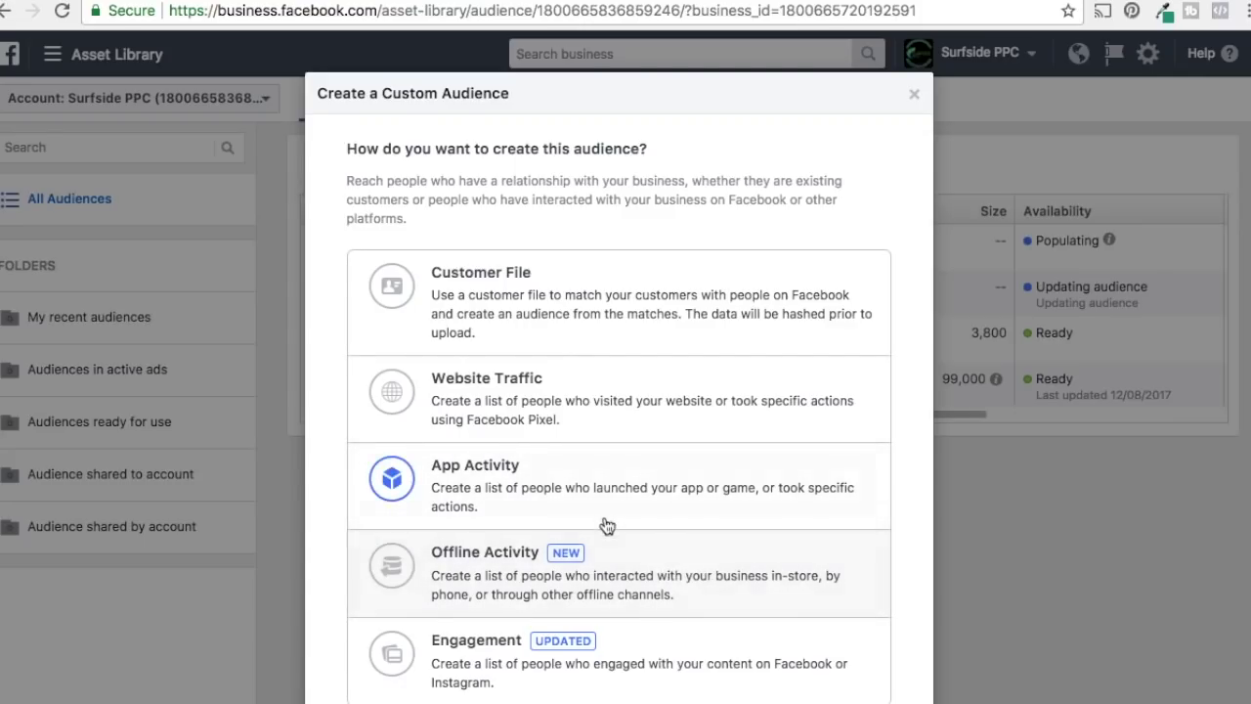
scroll(831, 581, "down", 1)
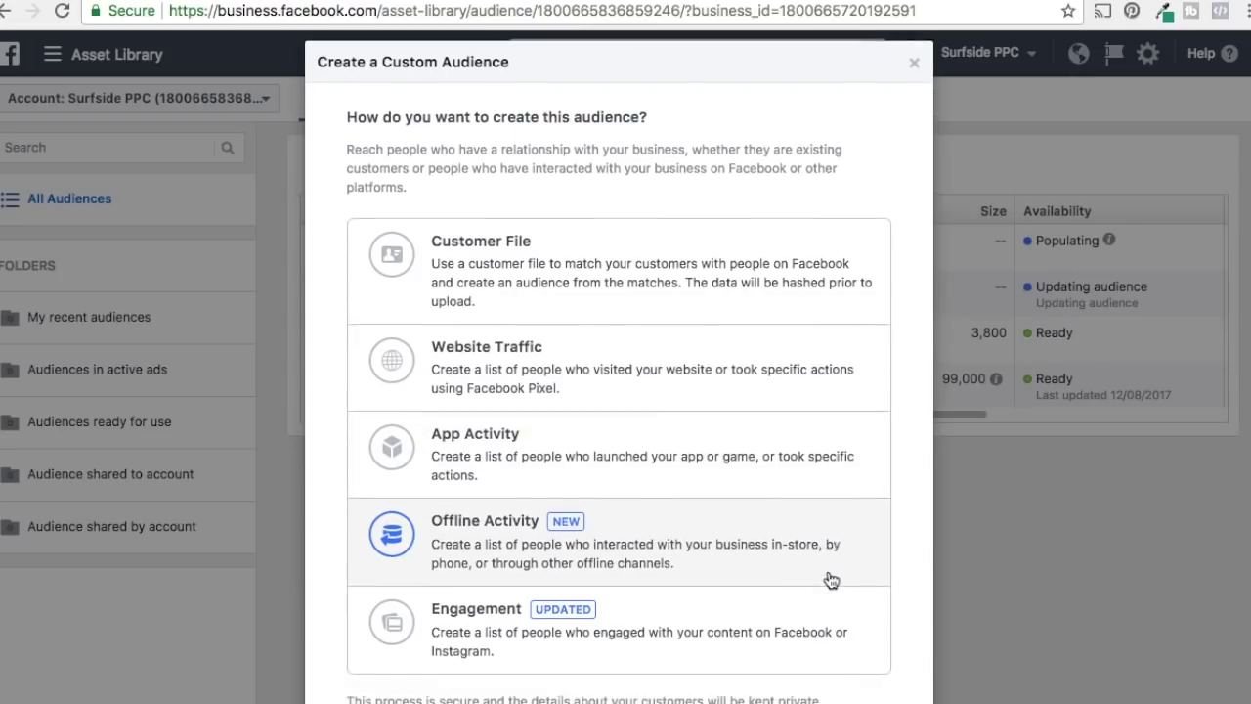
scroll(831, 581, "down", 3)
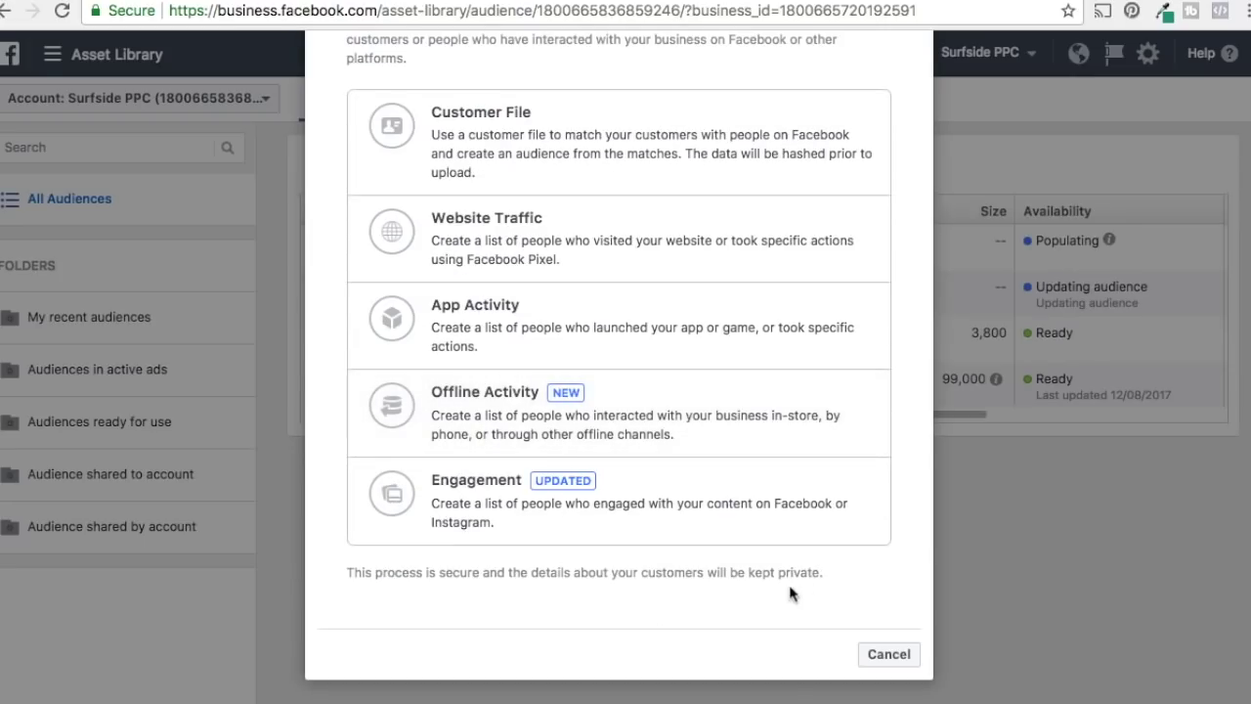
left_click(663, 503)
Step: View the setup form for a video engagement audience and return to the engagement source choices
scroll(743, 293, "up", 1)
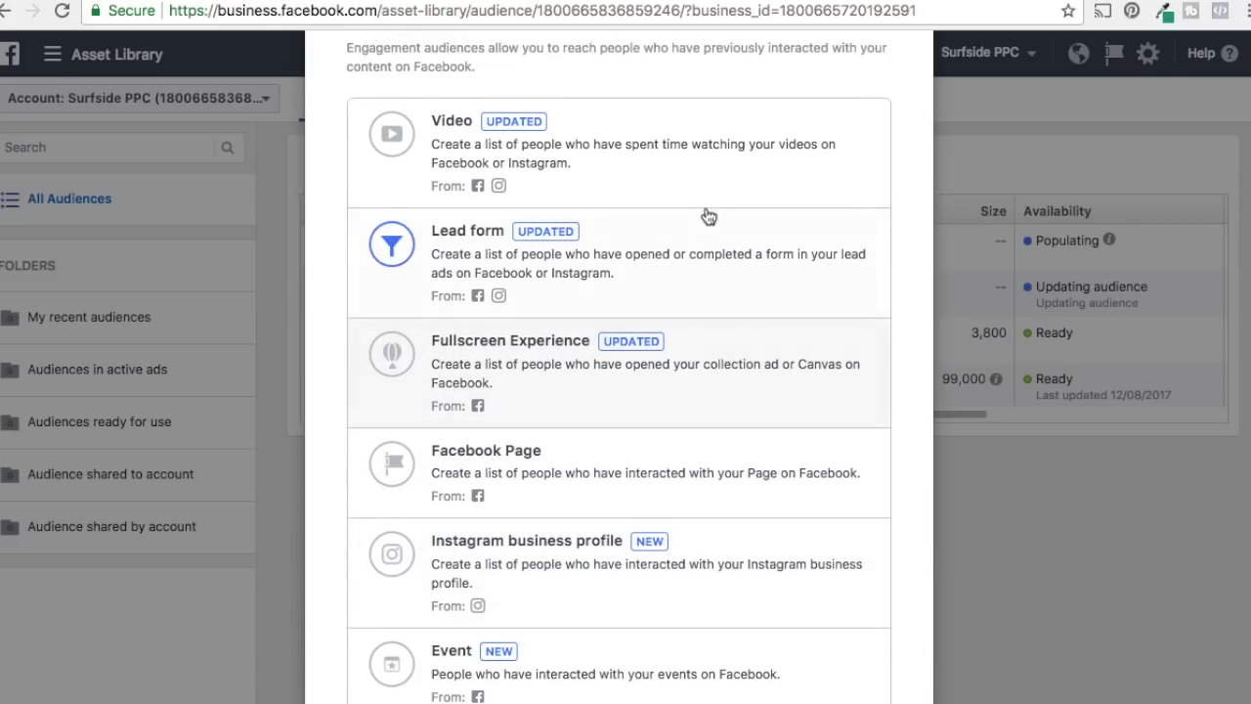
left_click(675, 155)
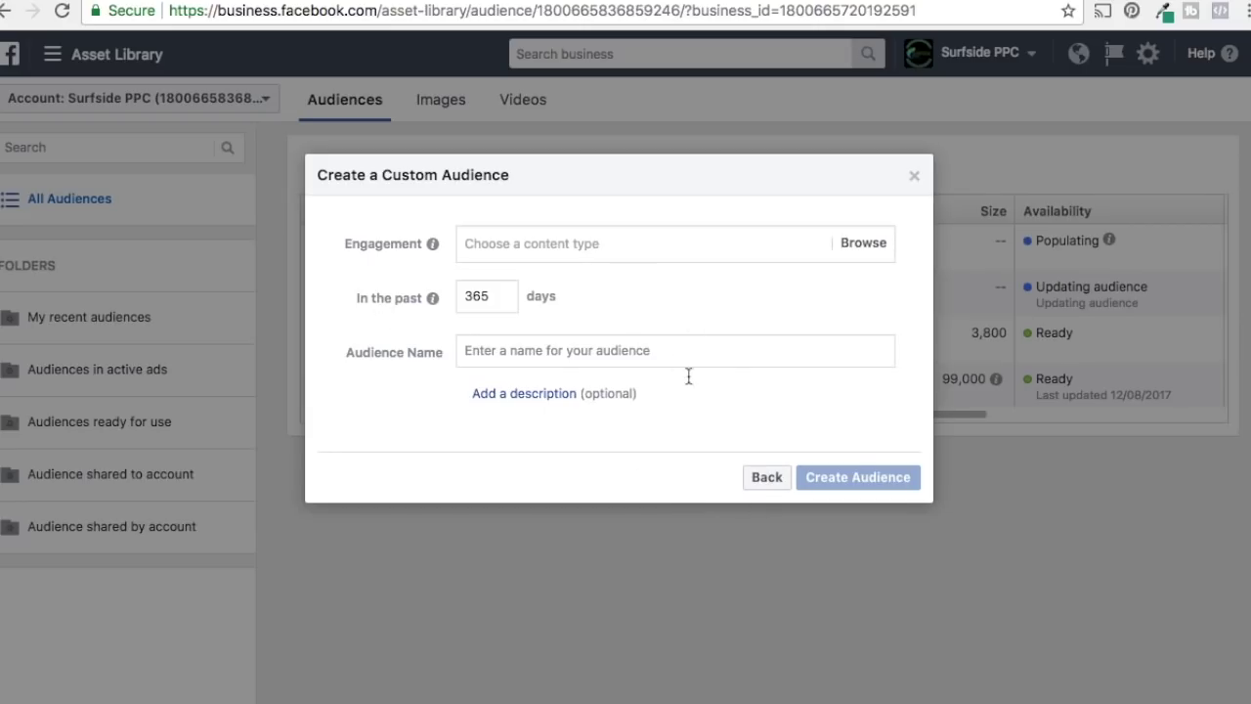
left_click(765, 481)
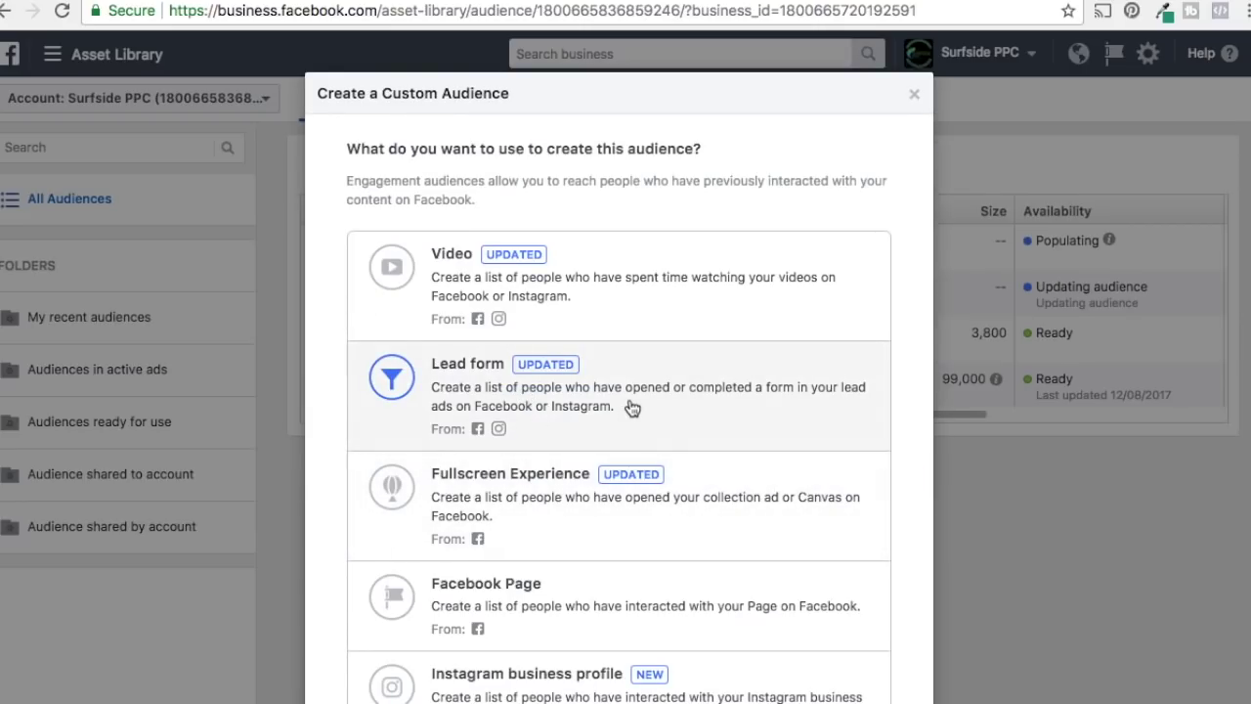
Step: Base the engagement audience on Facebook Page interactions and select the Beachfront Decor page
scroll(732, 406, "down", 2)
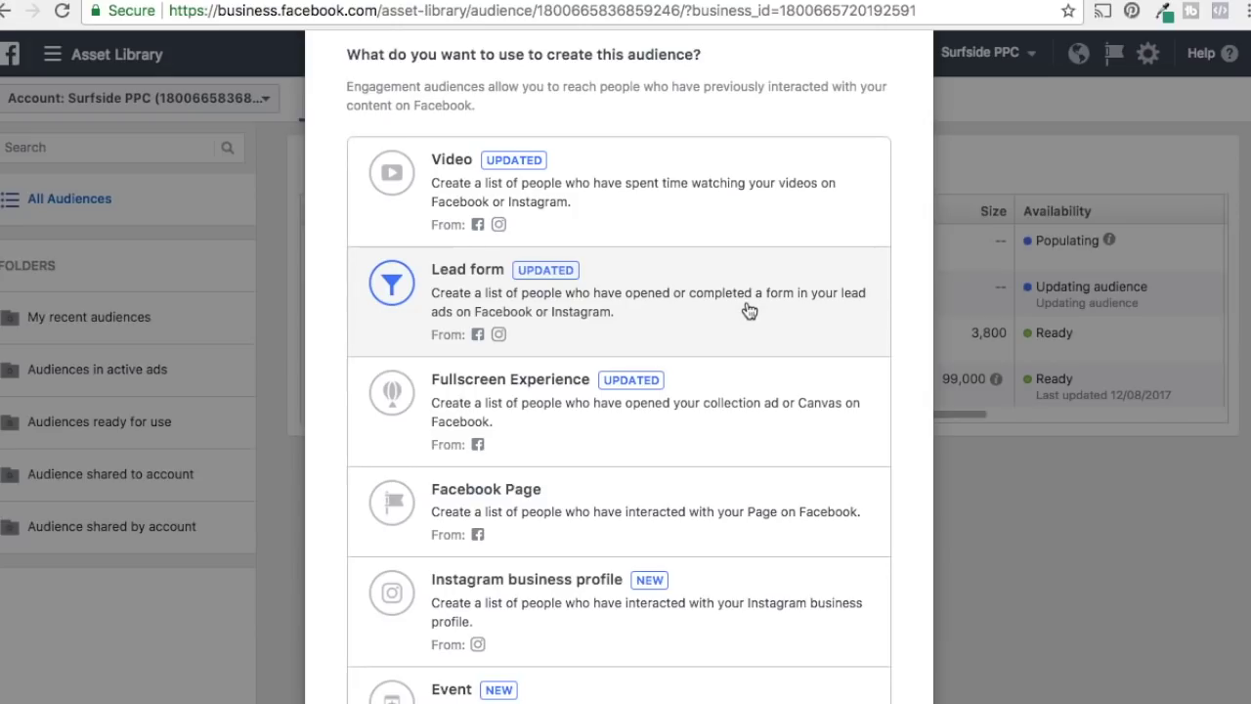
scroll(740, 295, "down", 2)
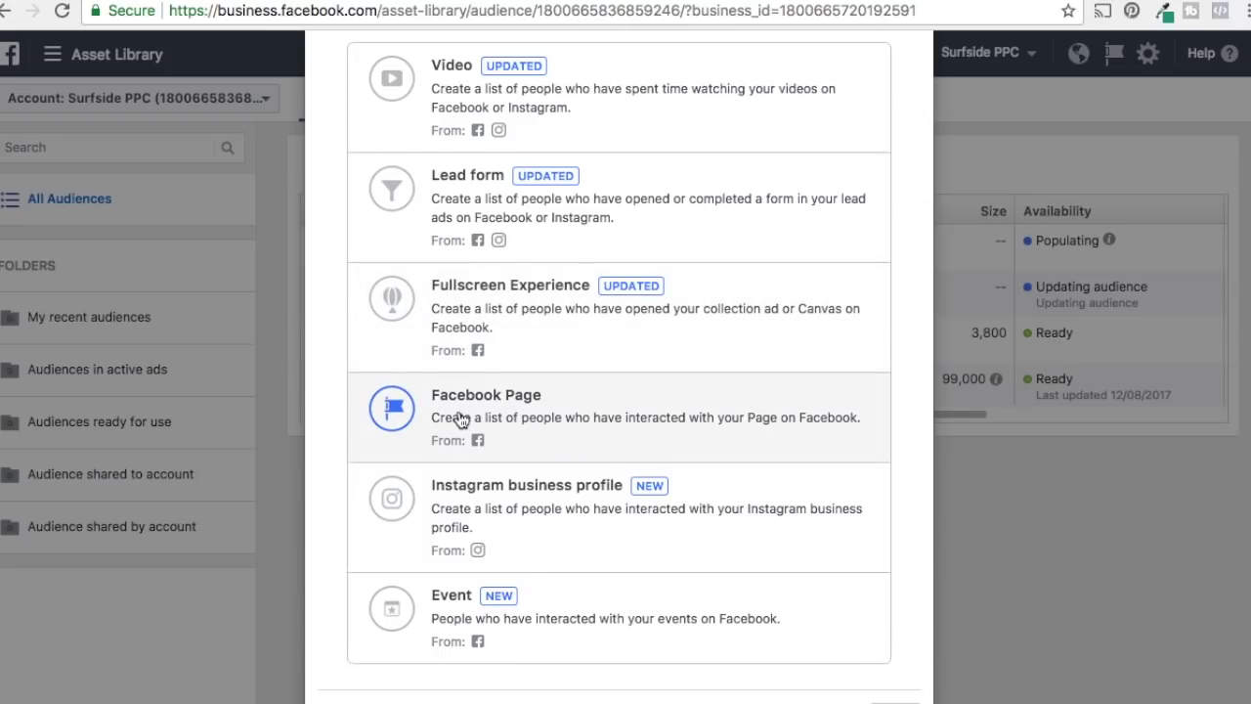
left_click(785, 407)
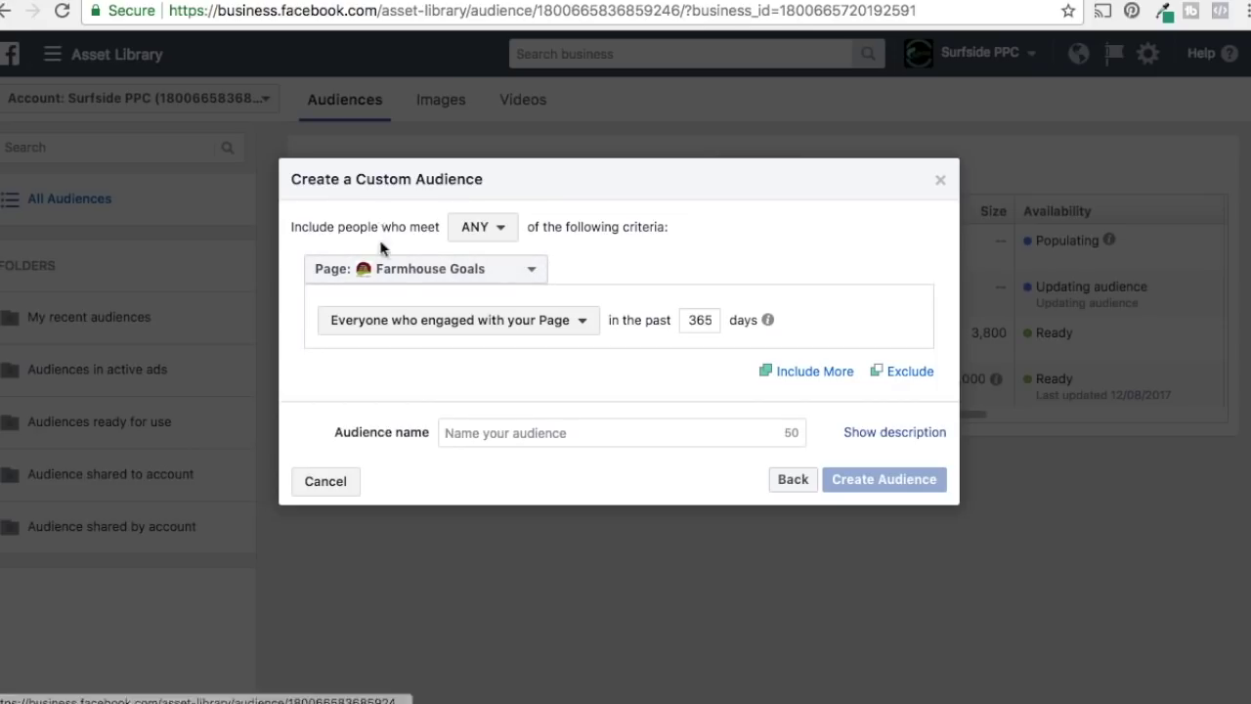
left_click(453, 276)
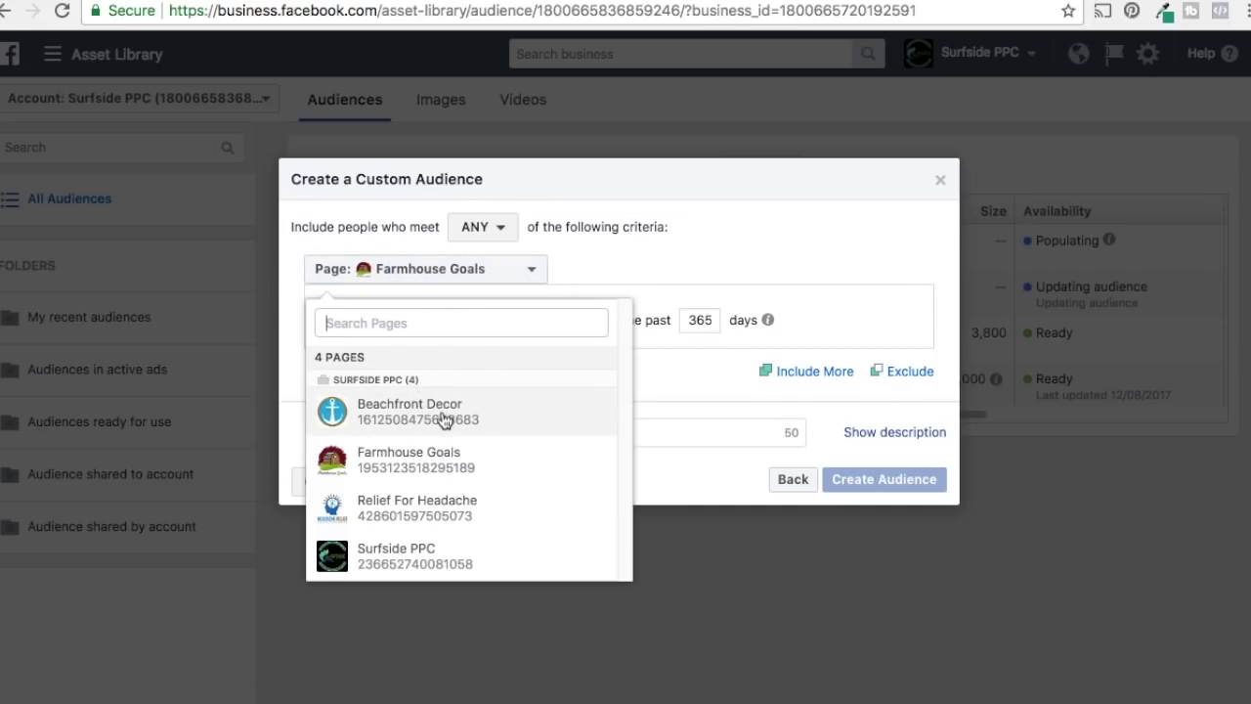
left_click(460, 418)
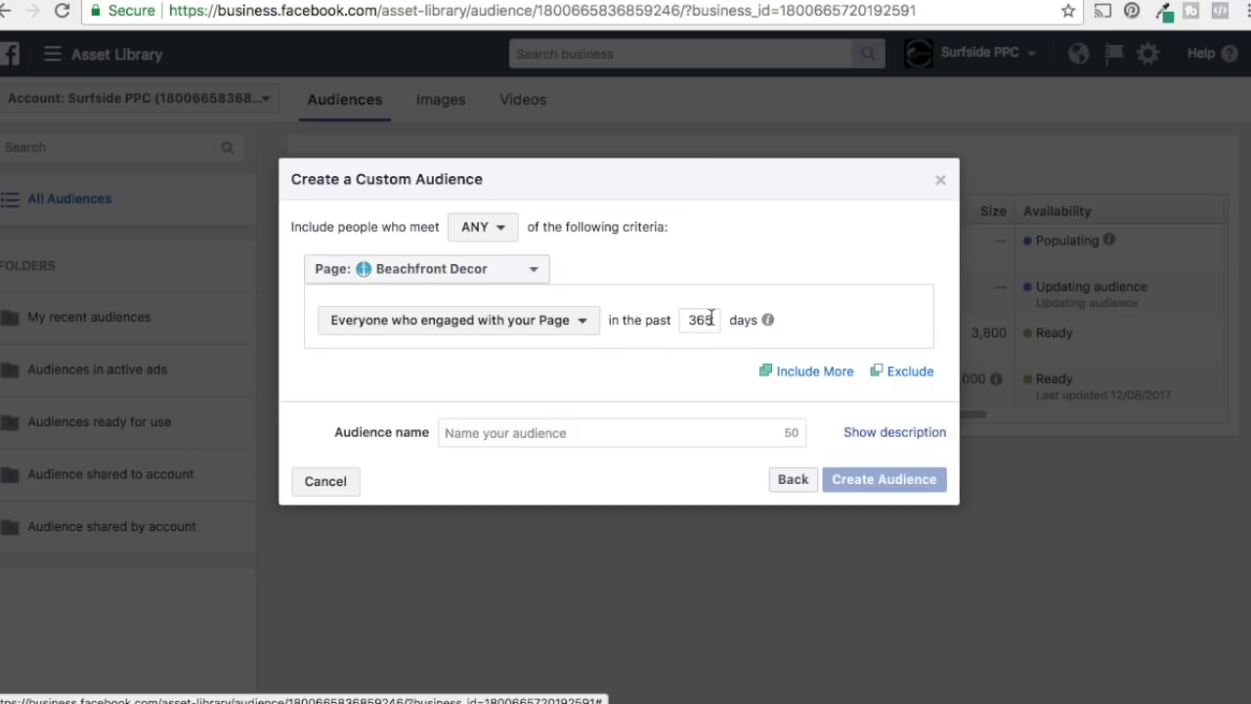
Step: Name the Page engagement audience "Facebook Engagement - 365 Days" and create it
left_click(583, 438)
type("Facebook Enga")
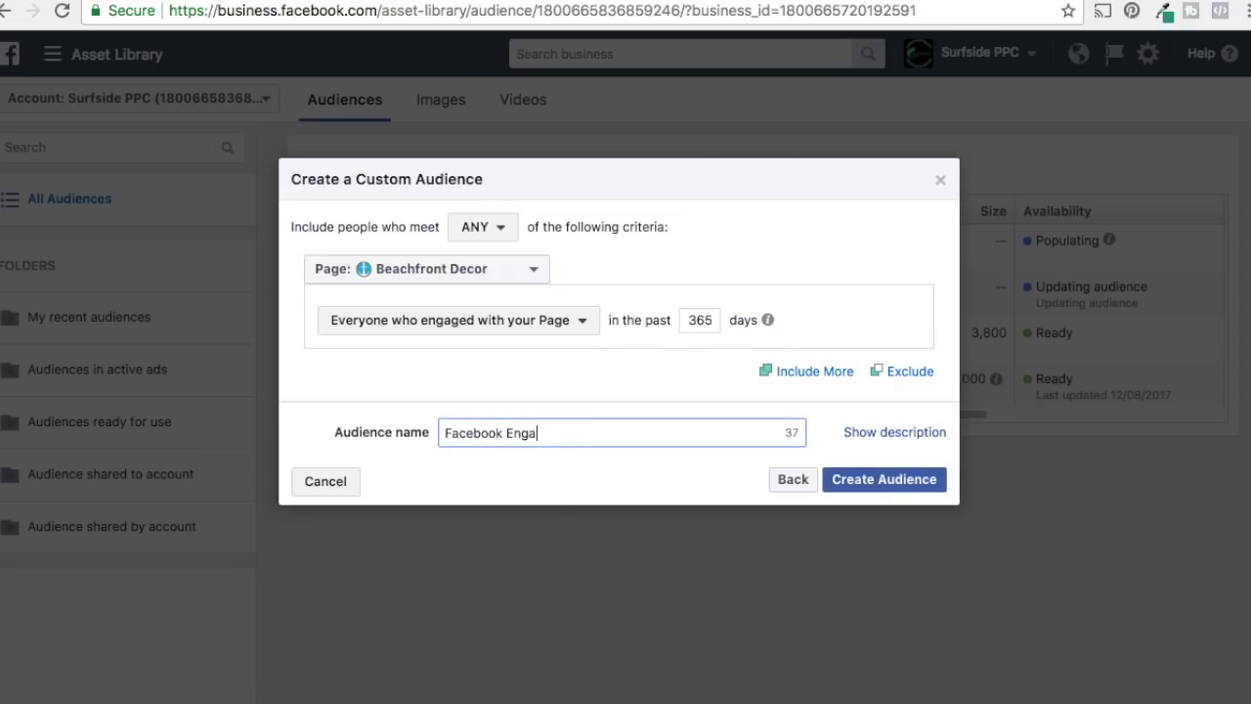
type("gement - 365 Days")
left_click(861, 480)
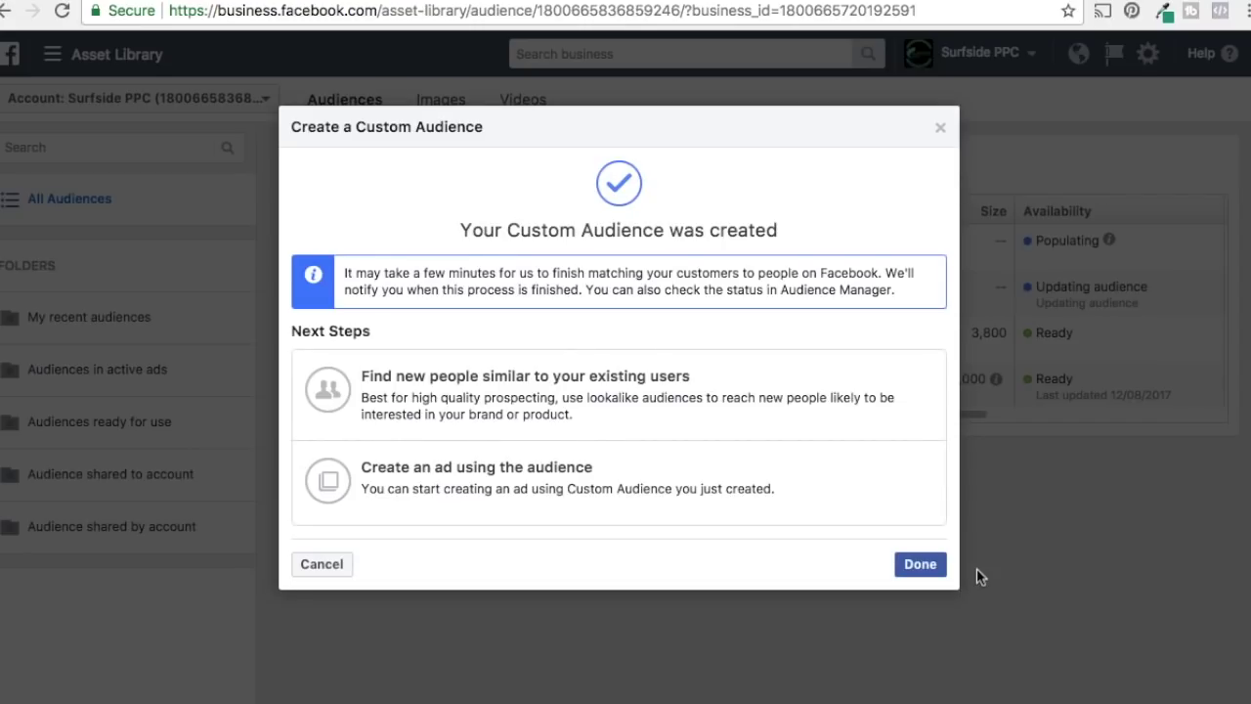
left_click(920, 564)
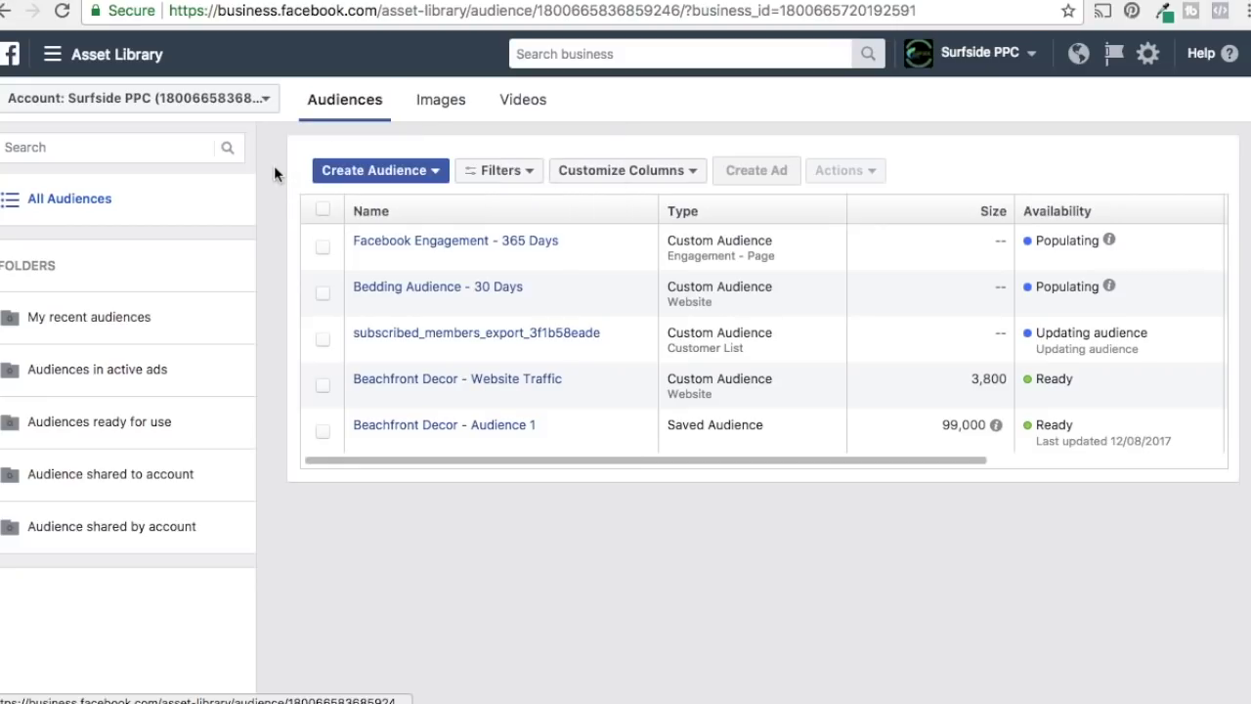
Step: Start a new custom audience based on engagement with the Instagram business profile
left_click(352, 174)
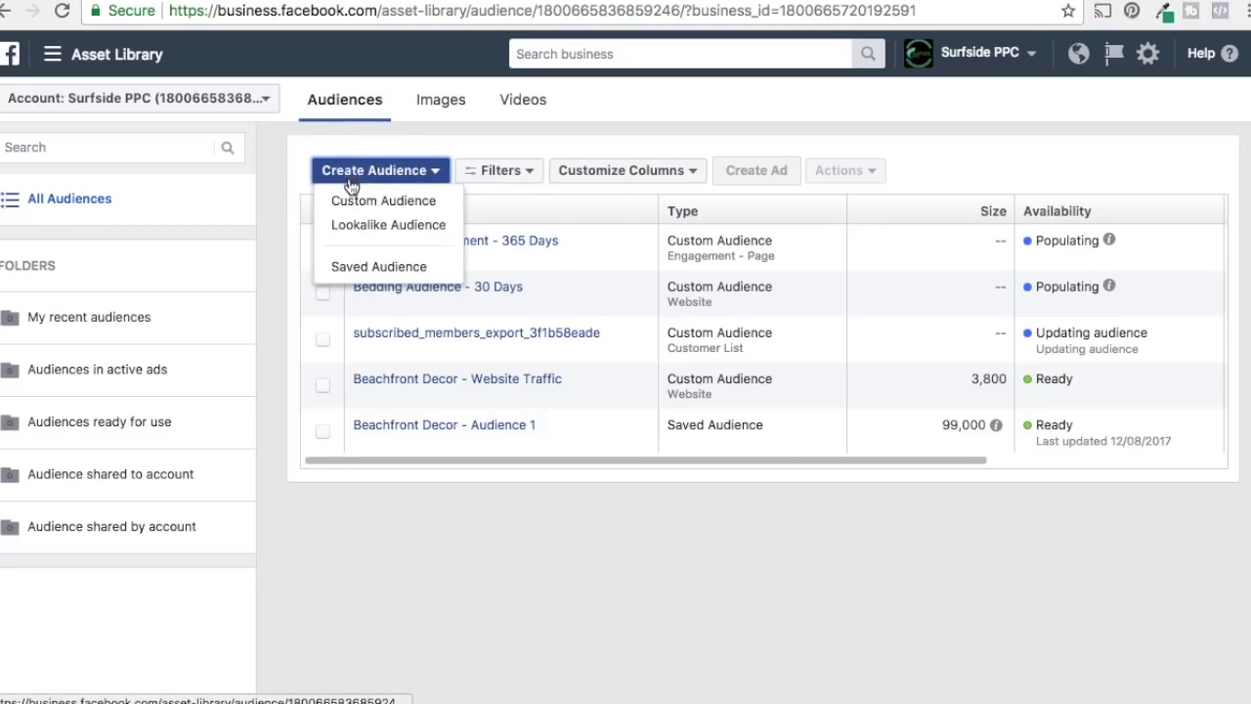
left_click(354, 201)
scroll(440, 473, "down", 1)
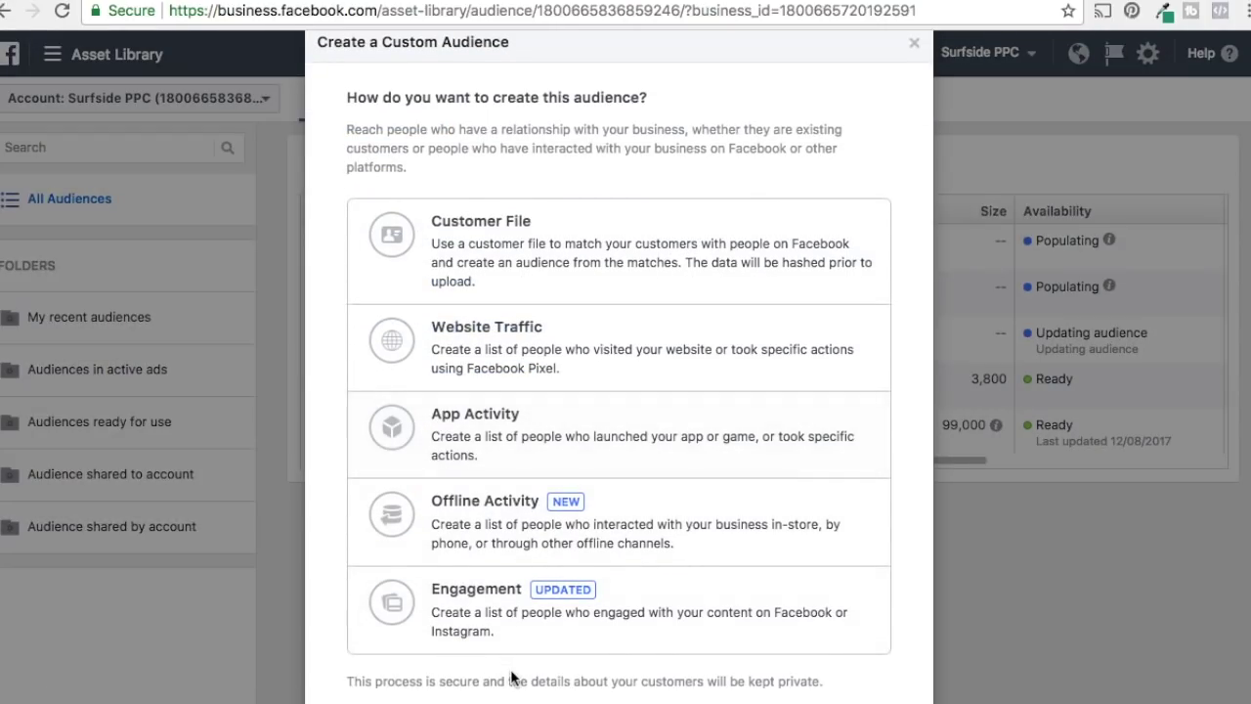
left_click(517, 633)
scroll(745, 538, "down", 1)
scroll(745, 538, "down", 2)
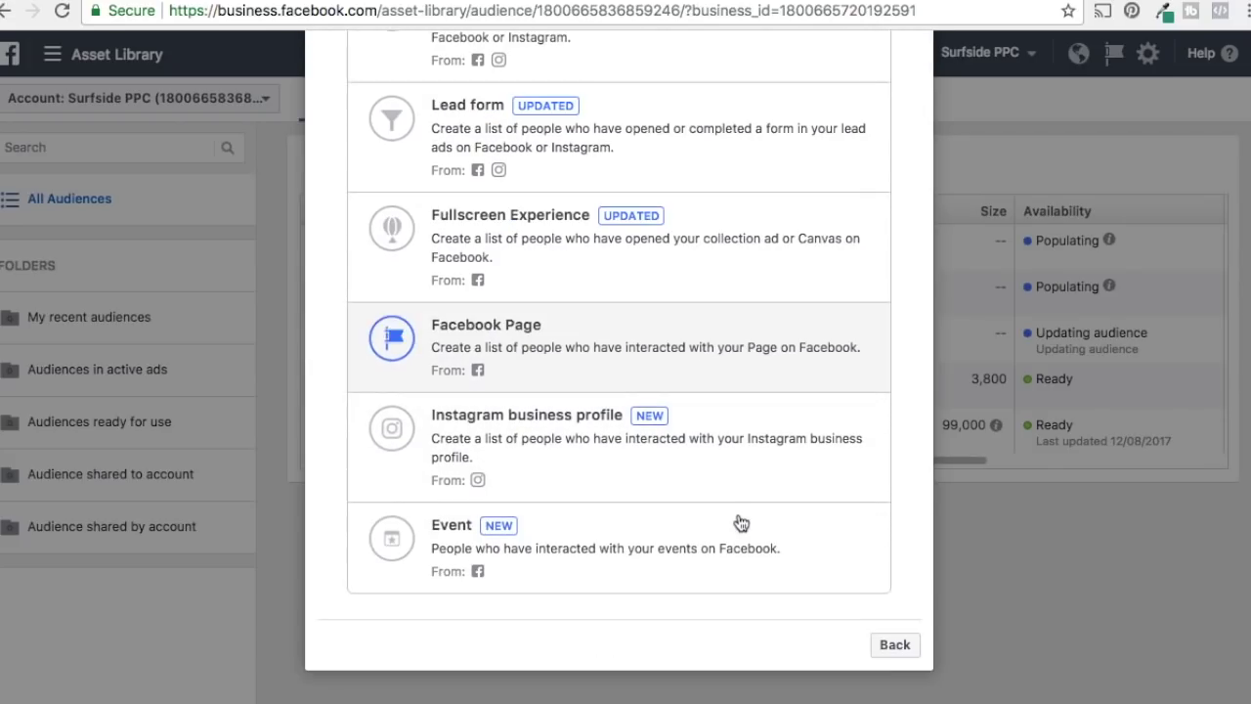
left_click(754, 454)
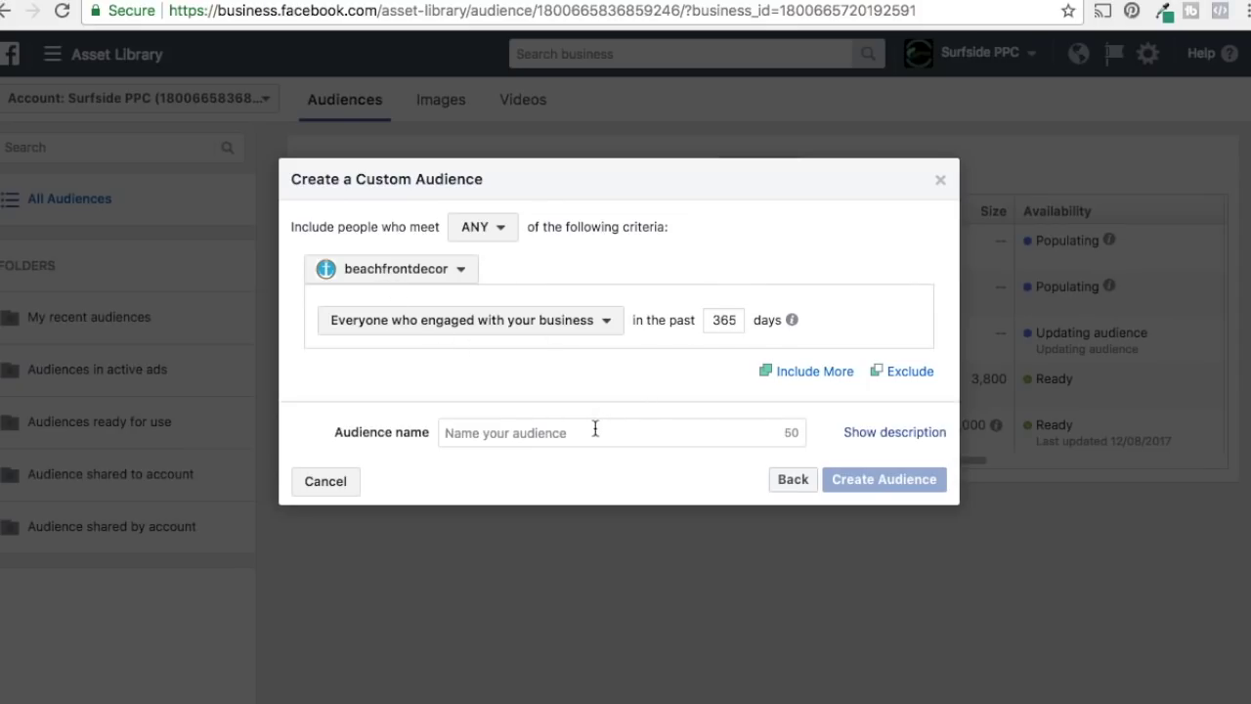
Step: Name the Instagram audience "Instagram Engagement - 365 Days" and create it
left_click(522, 433)
type("Instagr")
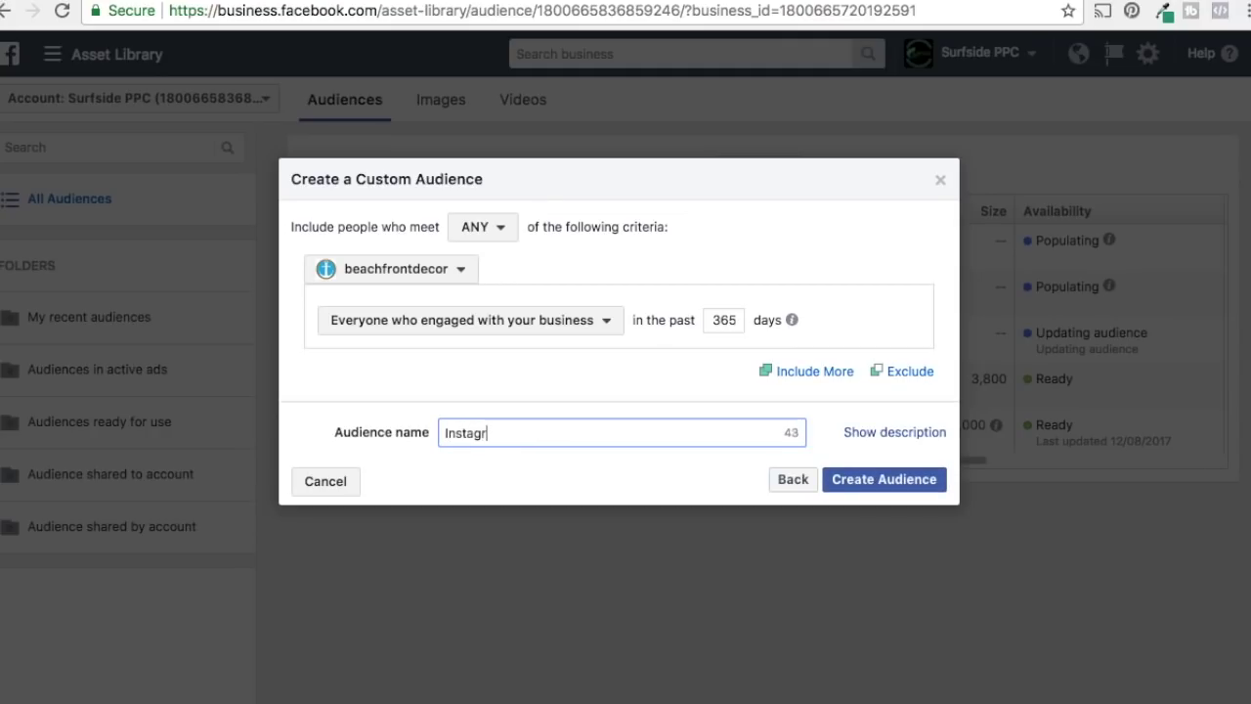
type("am Engagement - ")
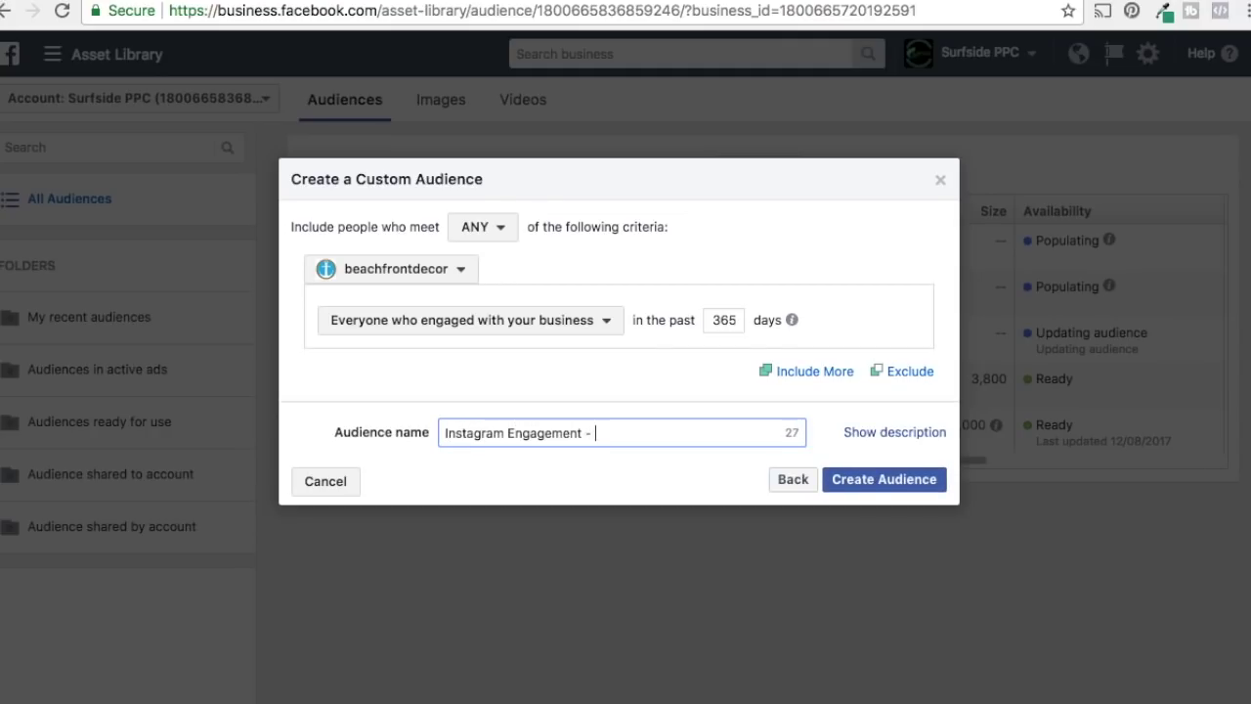
type("365 Days")
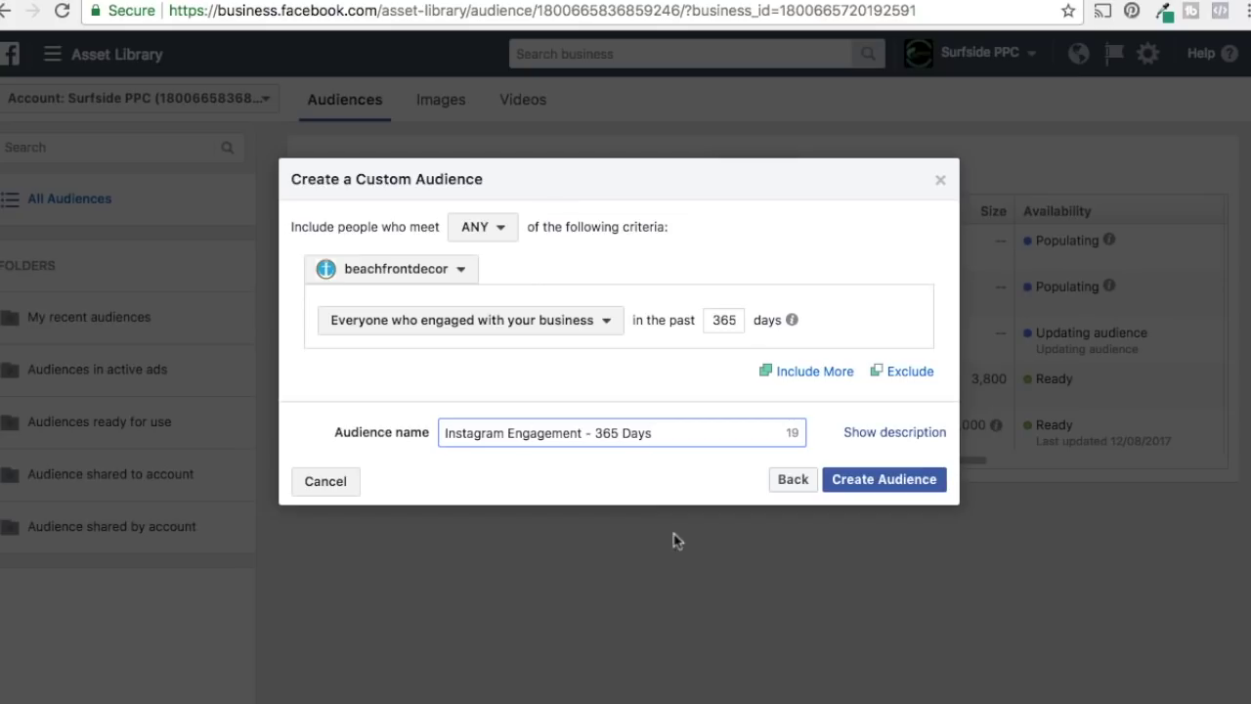
left_click(873, 484)
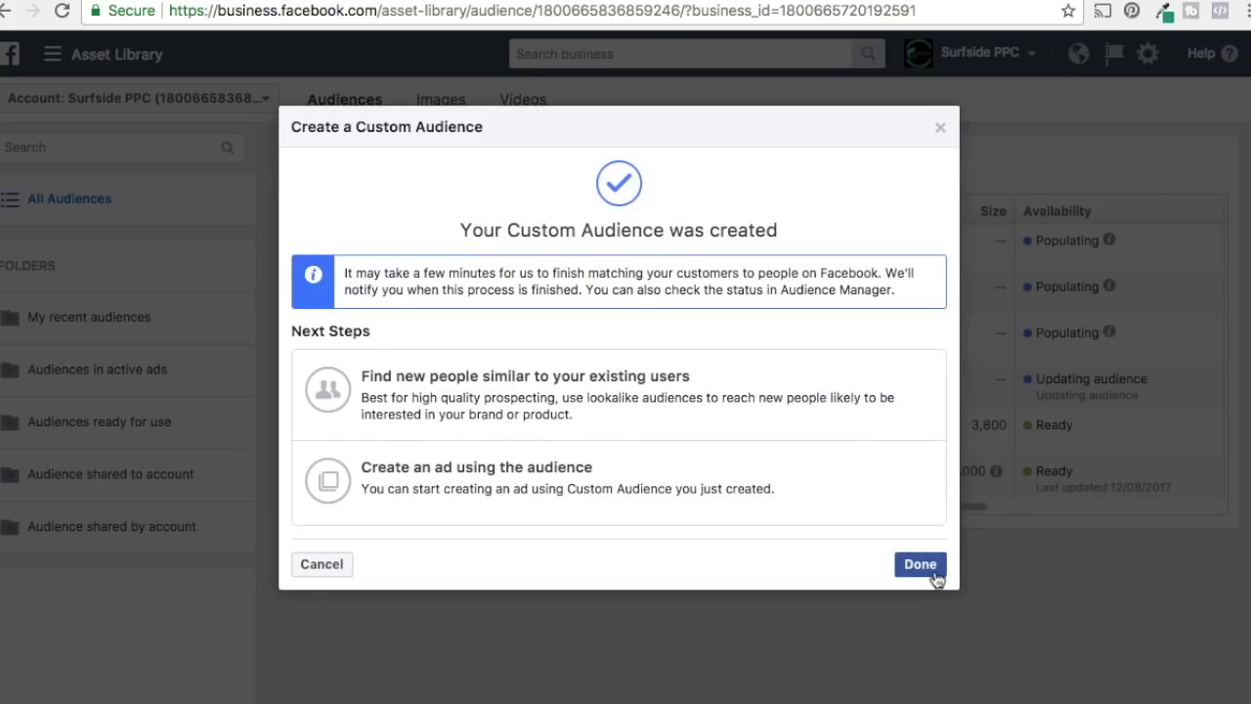
left_click(920, 564)
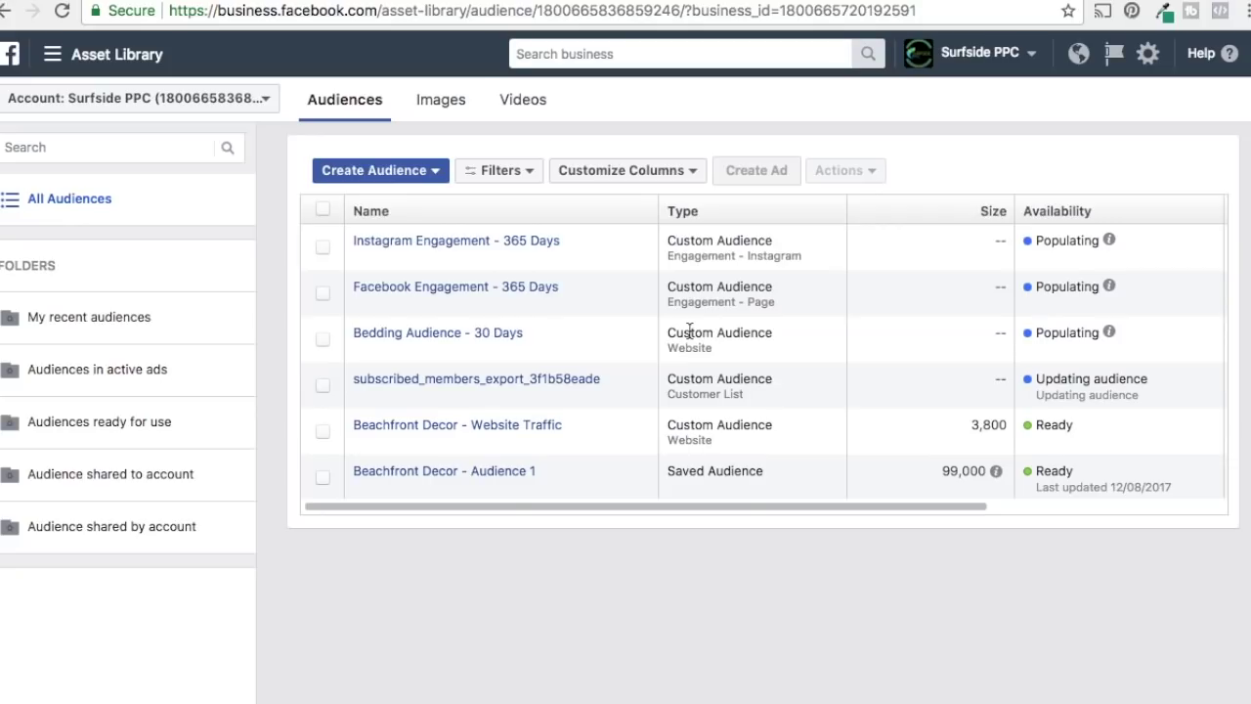
Step: Start a lookalike audience with the subscribed_members_export_3f1b58eade customer list as its source
mouse_move(498, 298)
left_click(406, 171)
left_click(389, 224)
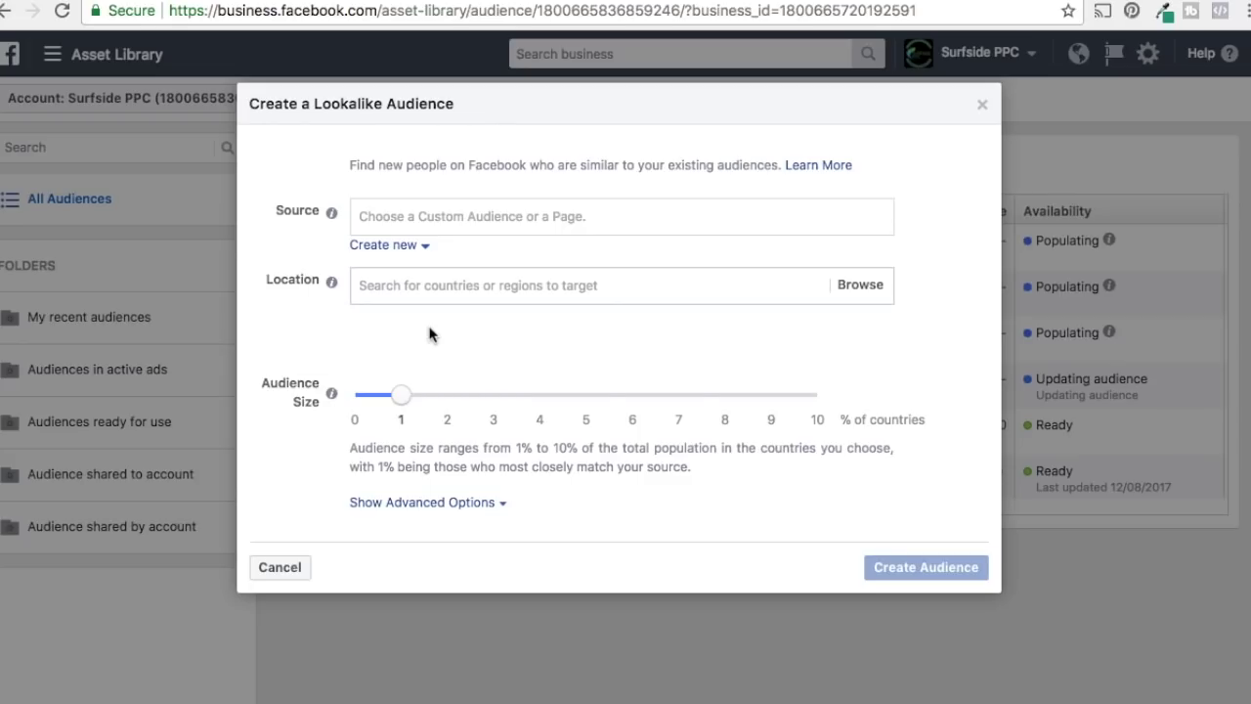
left_click(489, 216)
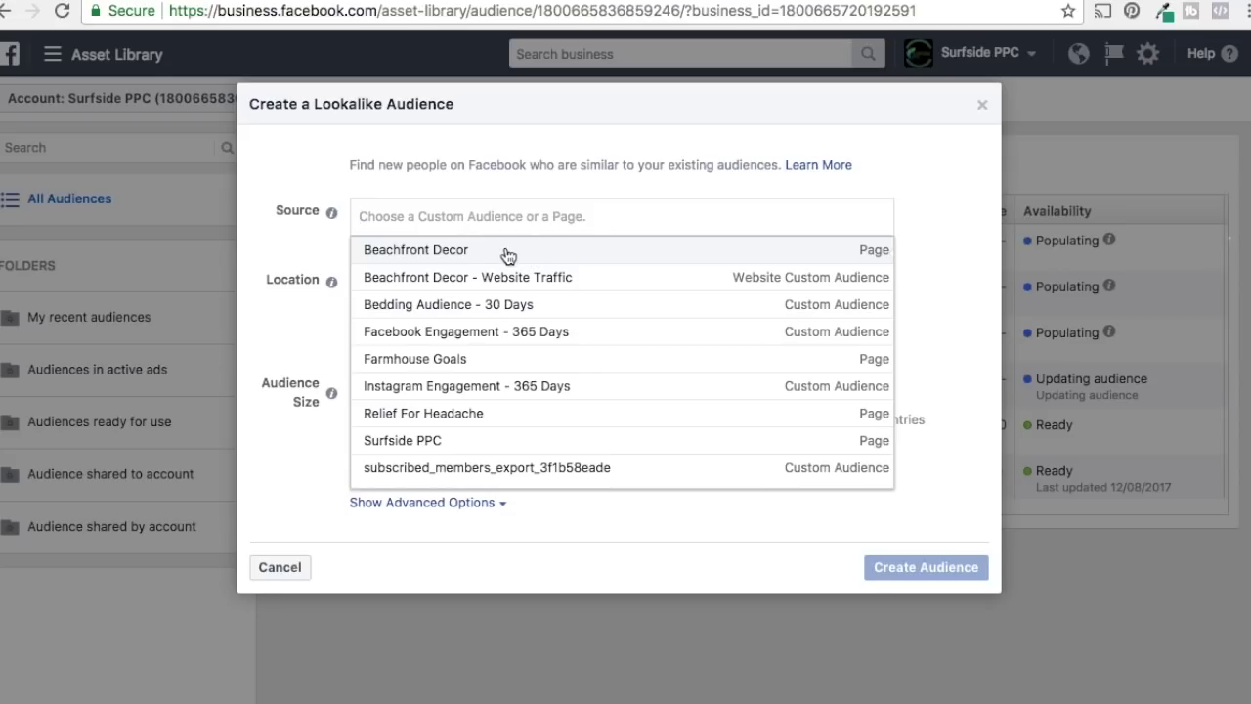
left_click(453, 471)
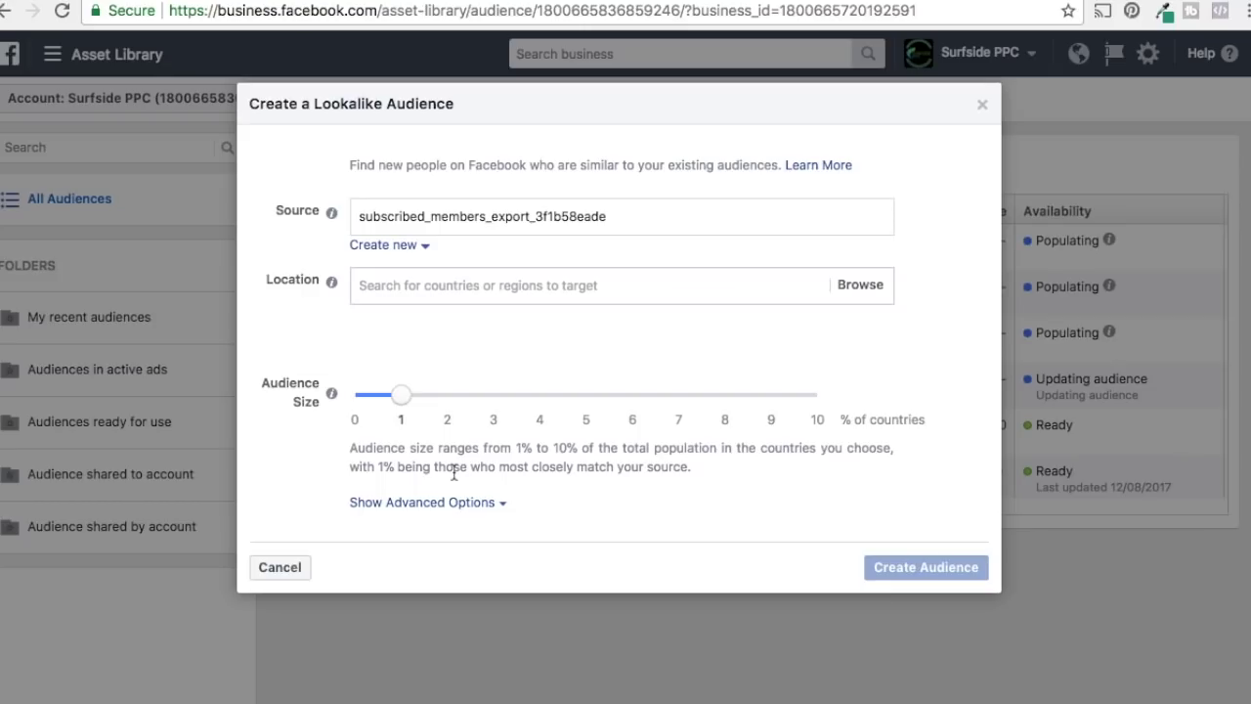
Step: Set the lookalike audience's location to the United States
left_click(553, 289)
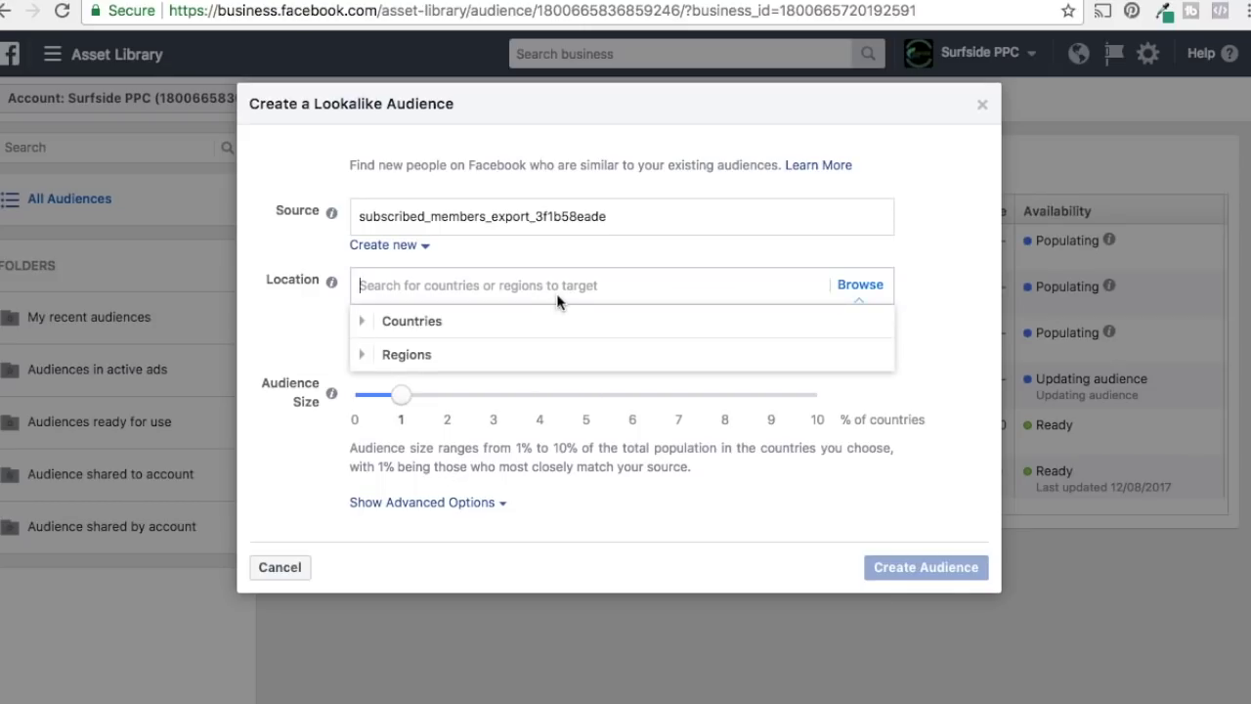
left_click(367, 322)
left_click(415, 285)
type("united")
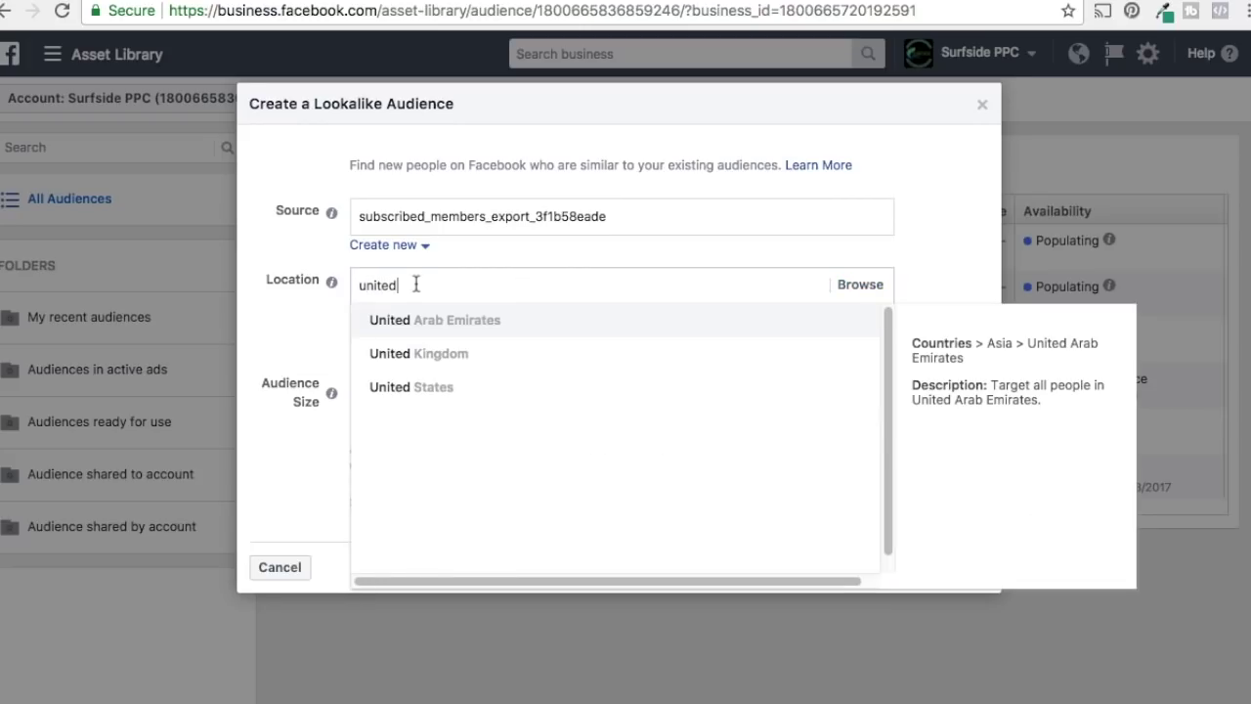
left_click(422, 388)
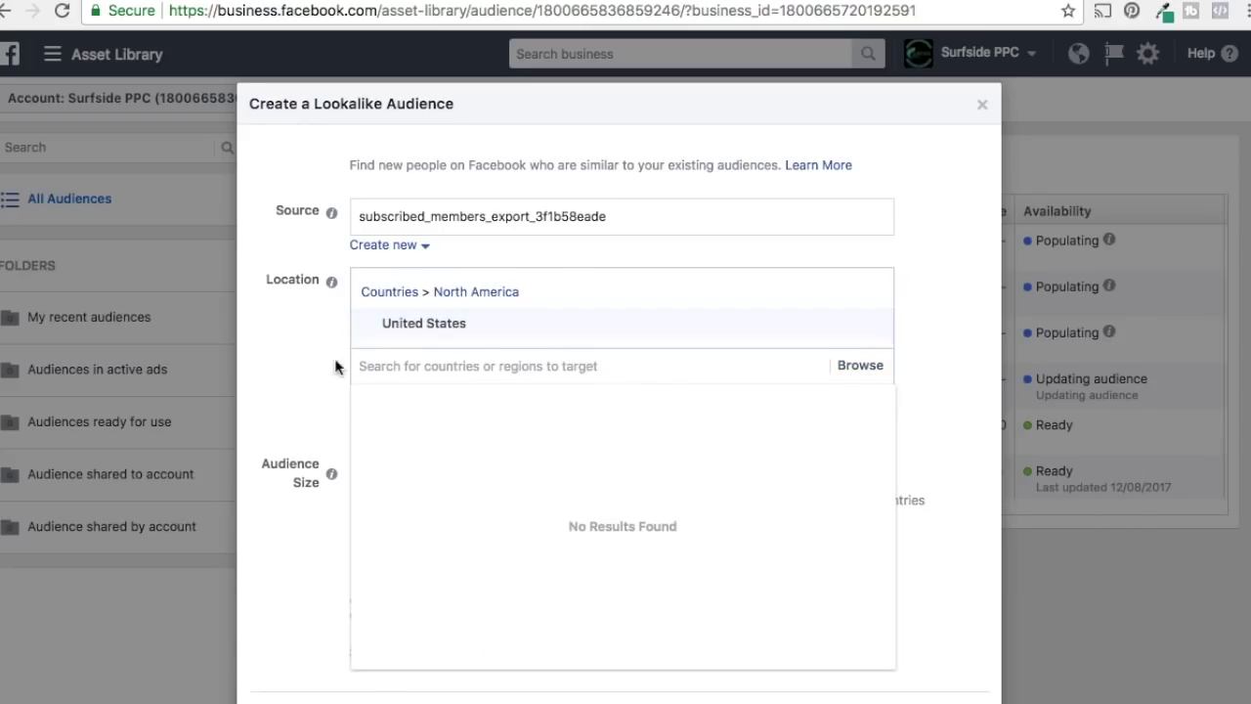
left_click(270, 354)
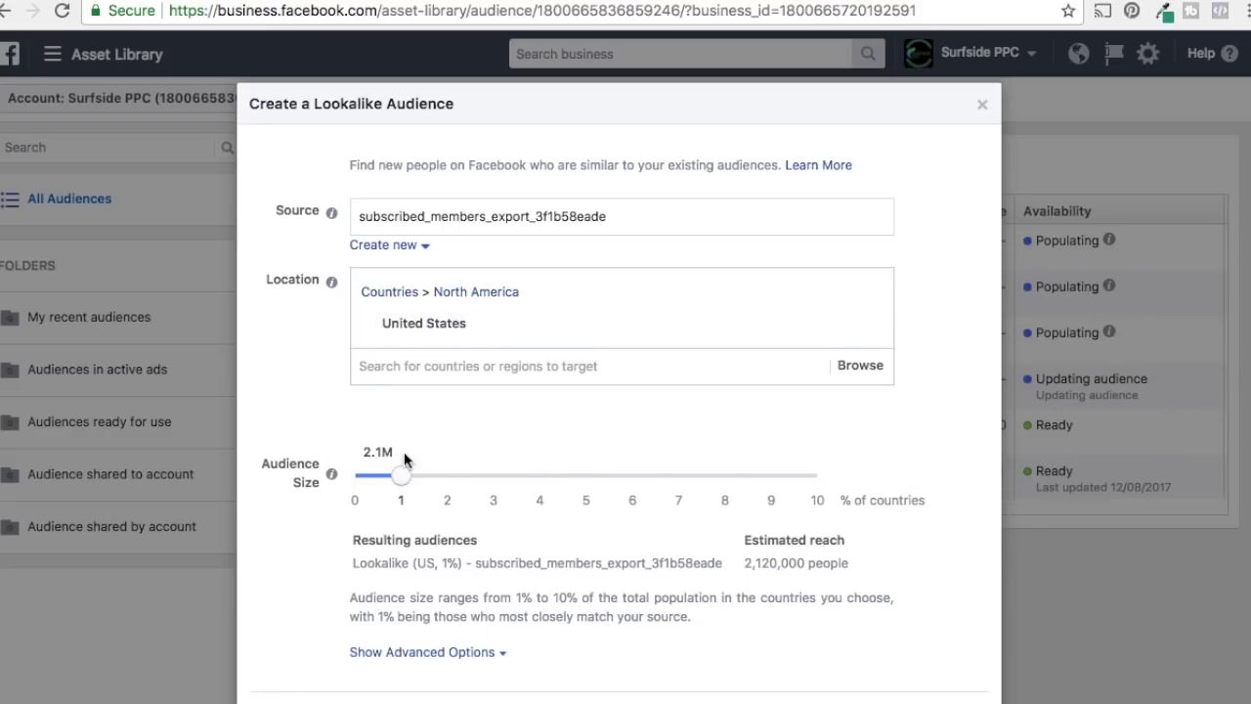
Step: Review and hide the advanced options for multiple audiences, and create the single 1% lookalike of the customer list
scroll(287, 365, "down", 1)
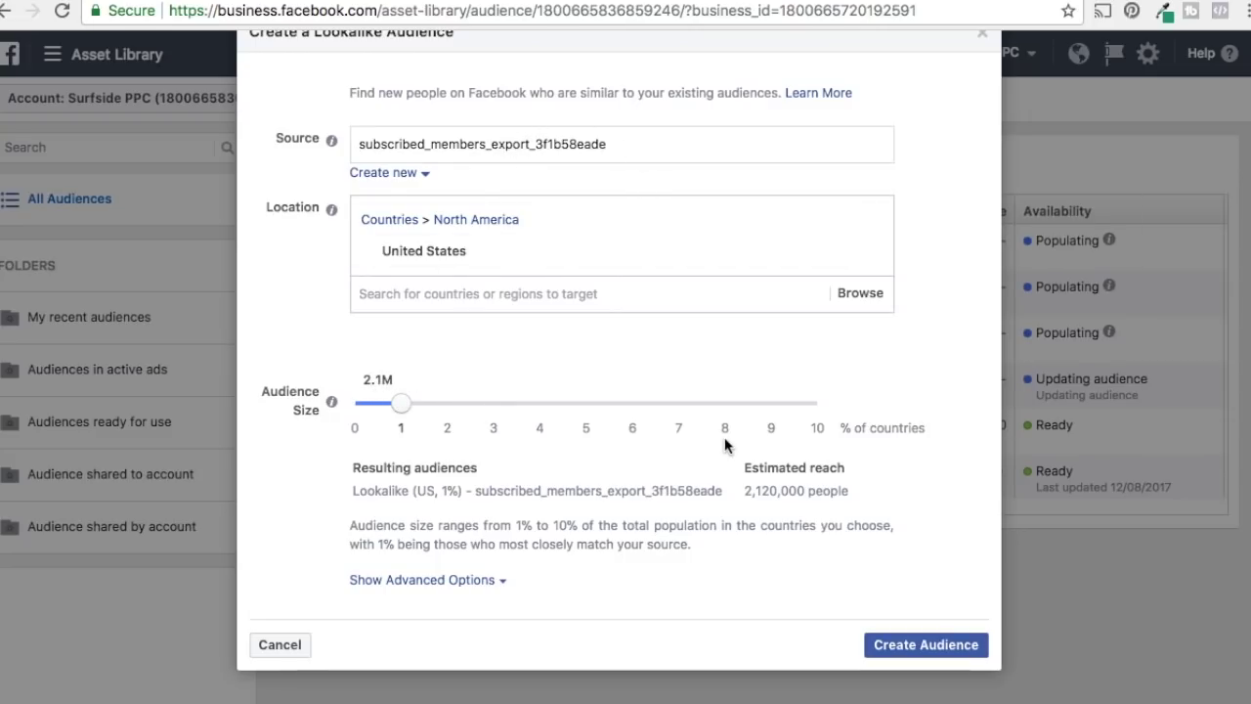
left_click(478, 584)
scroll(662, 579, "down", 2)
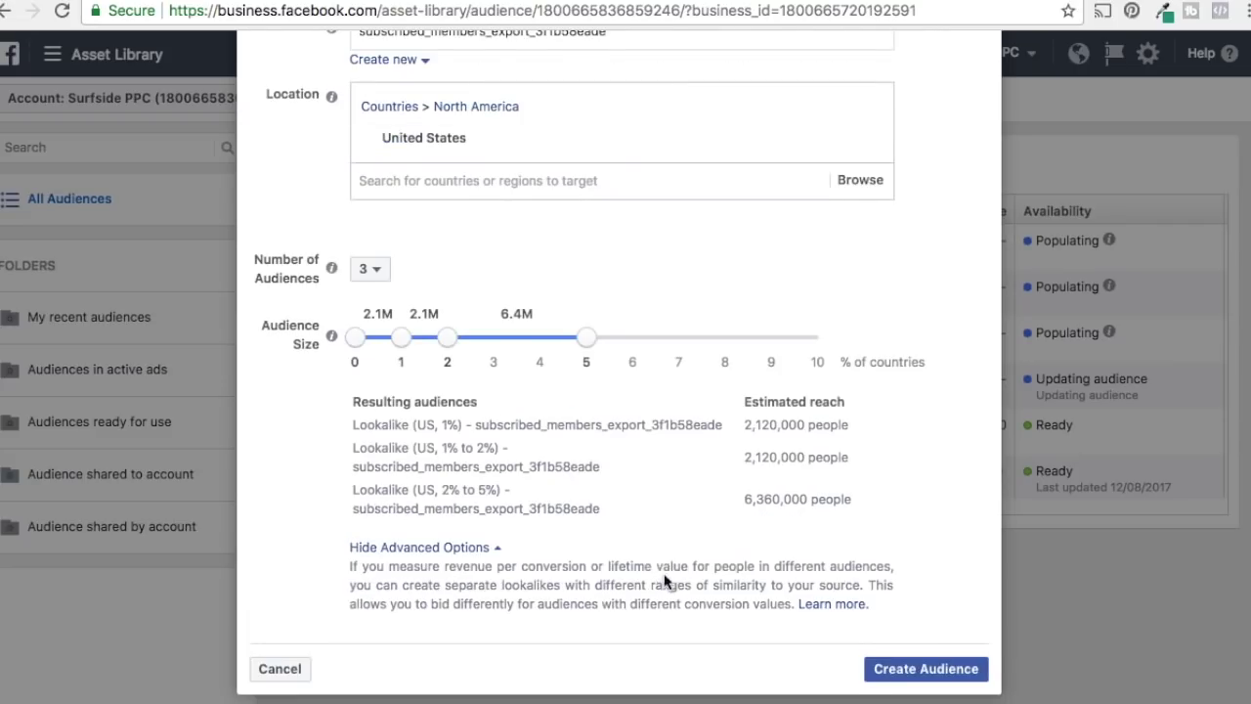
scroll(753, 572, "down", 1)
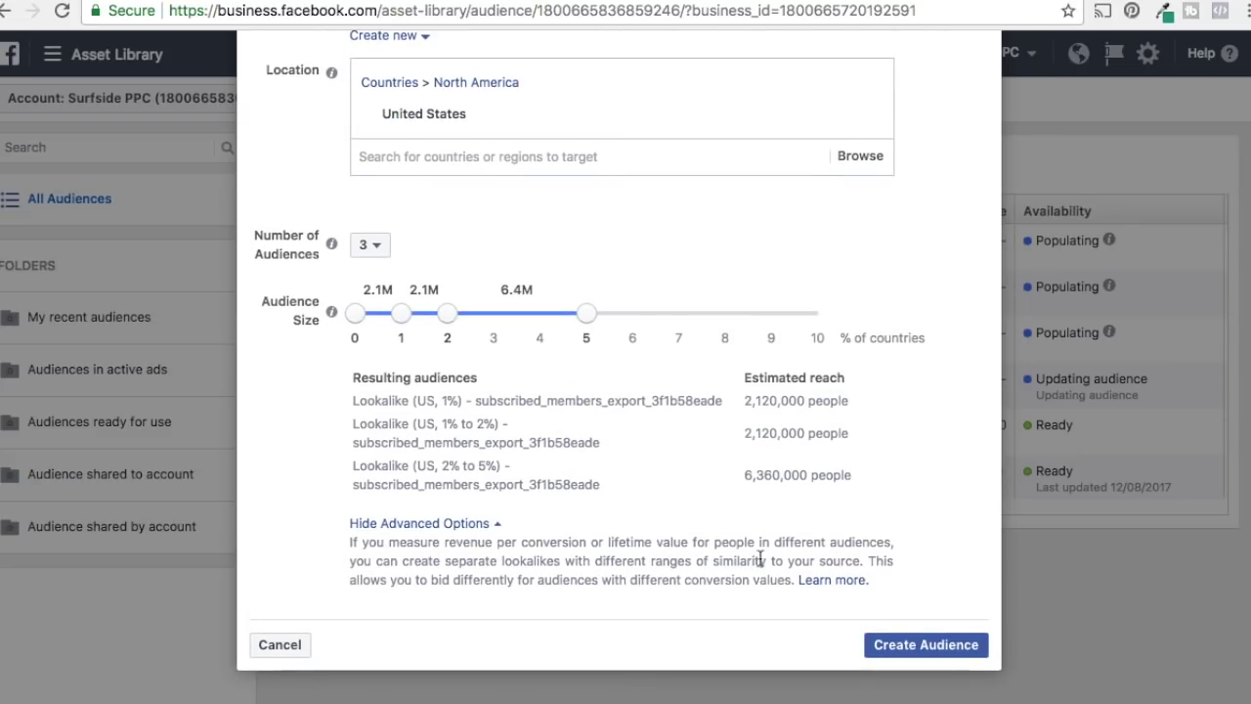
mouse_move(694, 475)
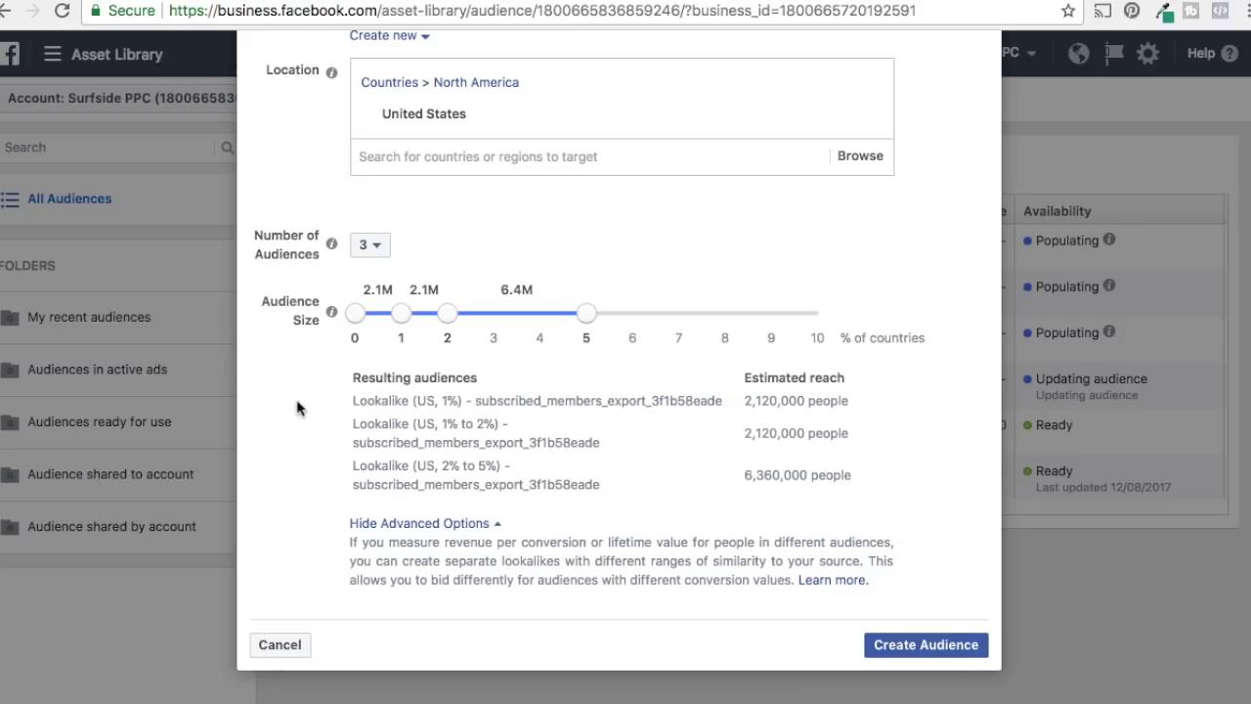
scroll(285, 372, "up", 1)
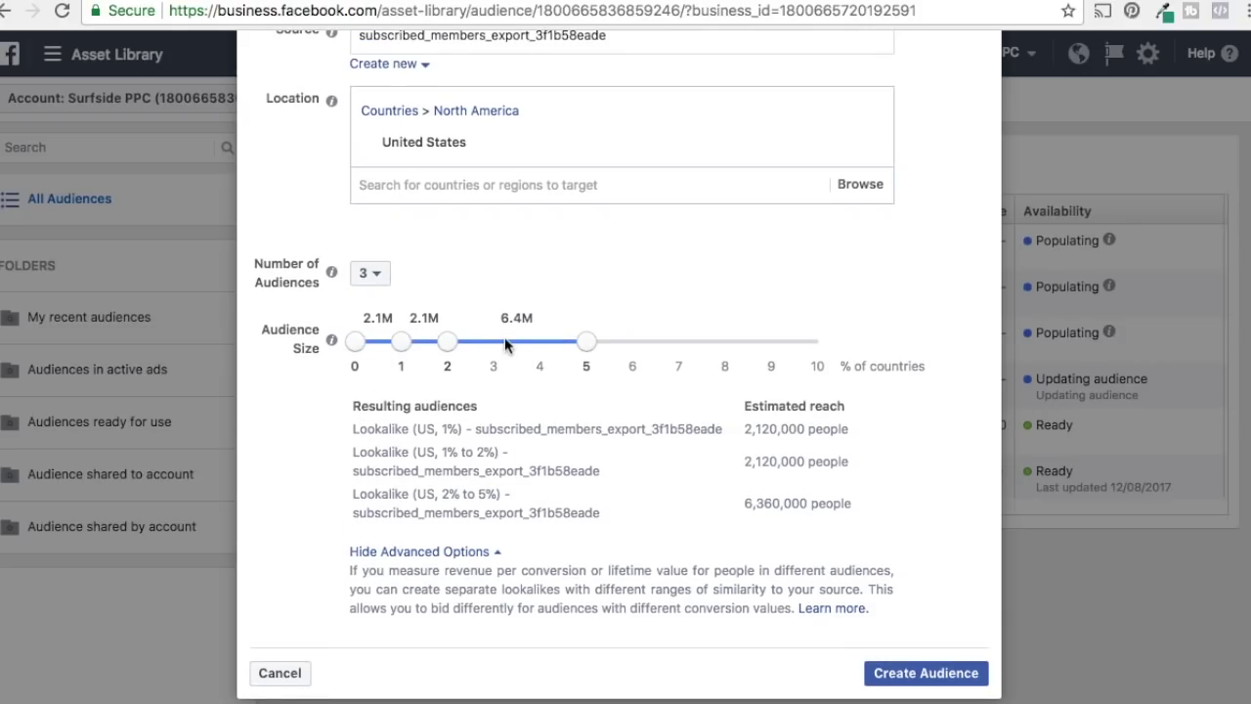
left_click(439, 551)
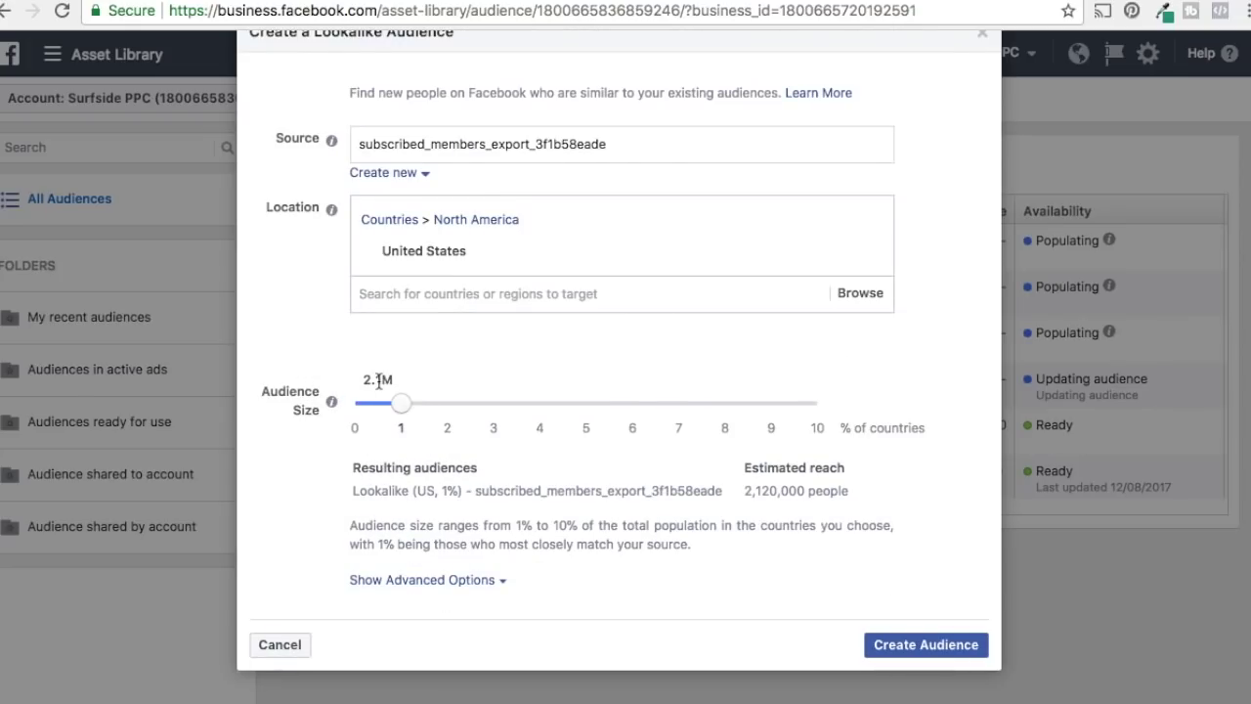
left_click(905, 653)
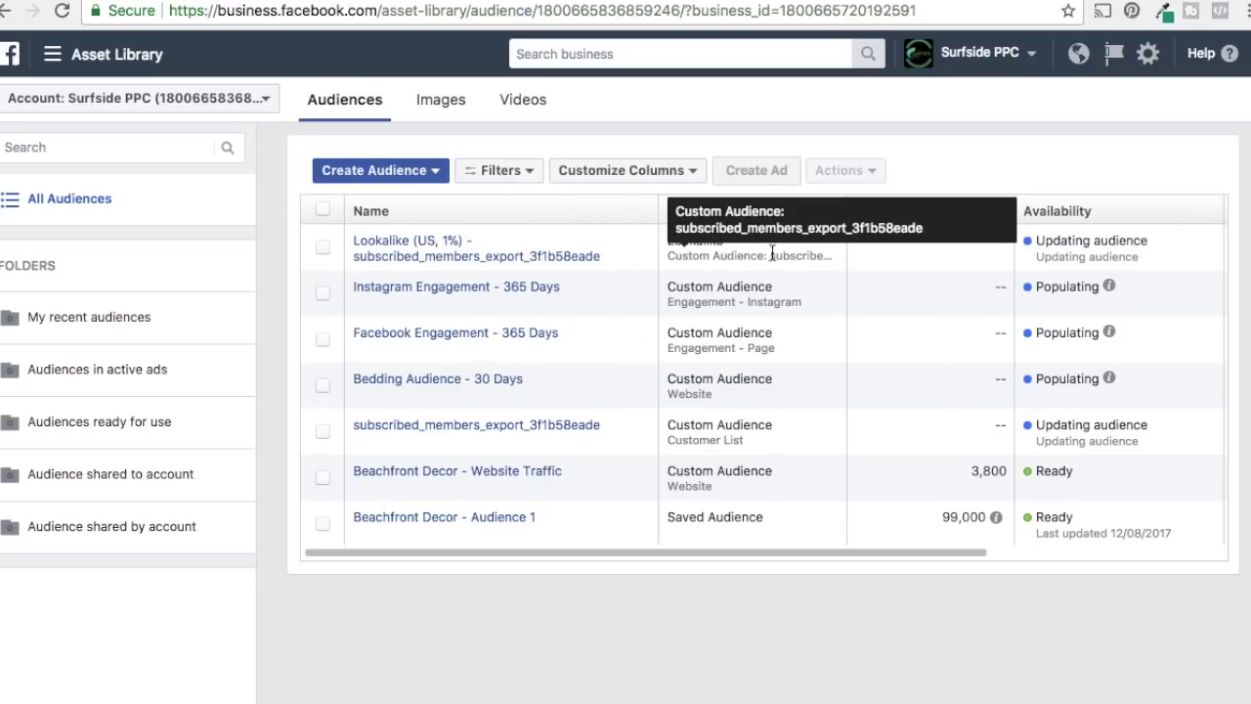
Step: Create a 1% United States lookalike audience with the Beachfront Decor page as its source
left_click(413, 170)
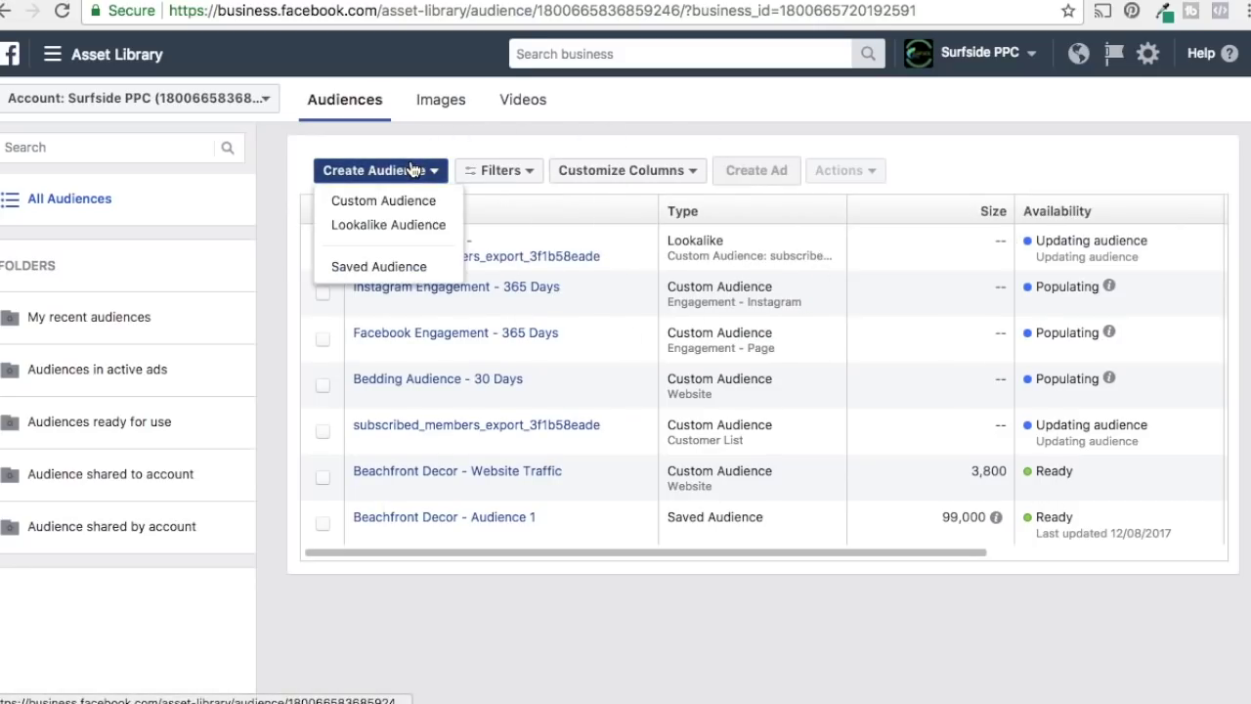
left_click(396, 229)
left_click(551, 208)
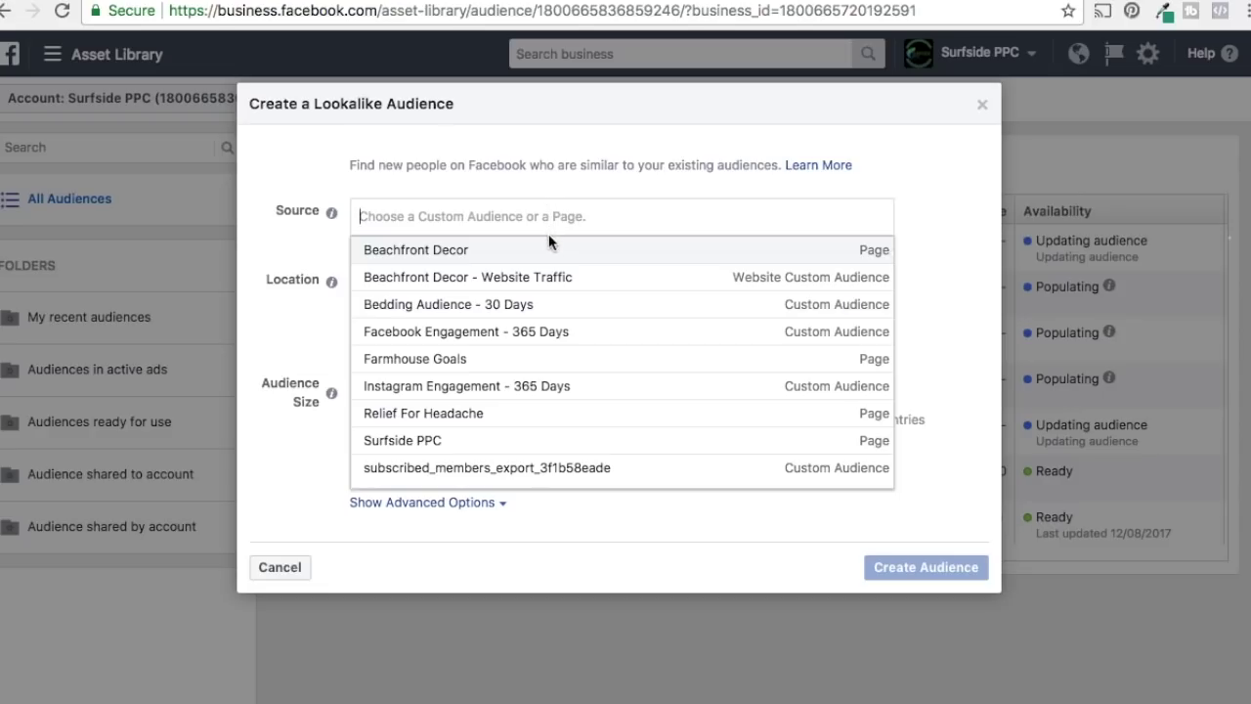
left_click(462, 252)
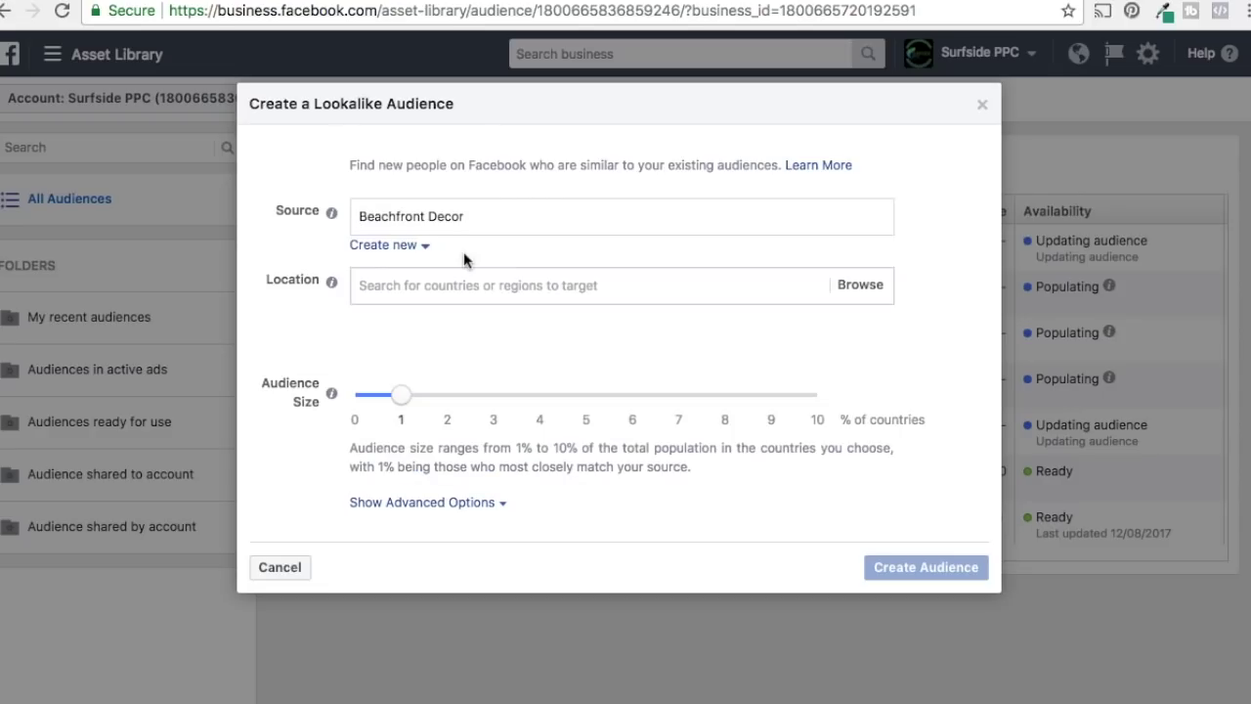
mouse_move(431, 322)
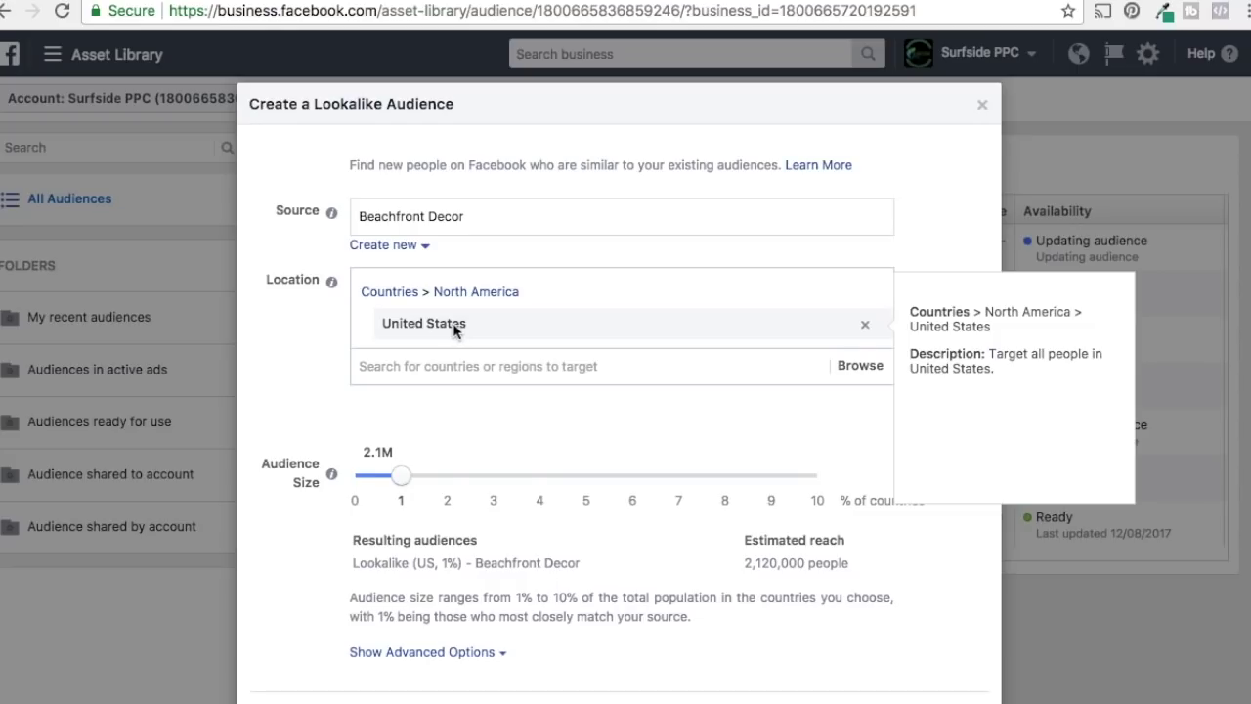
scroll(313, 352, "down", 2)
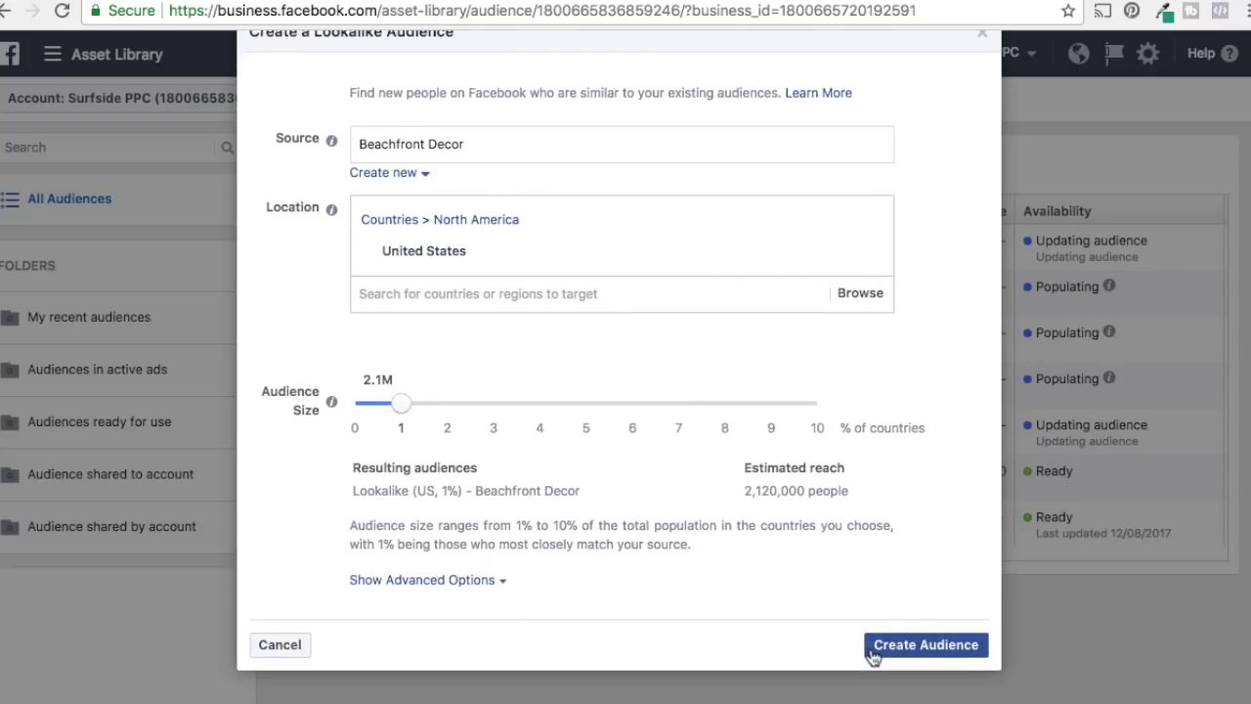
left_click(873, 649)
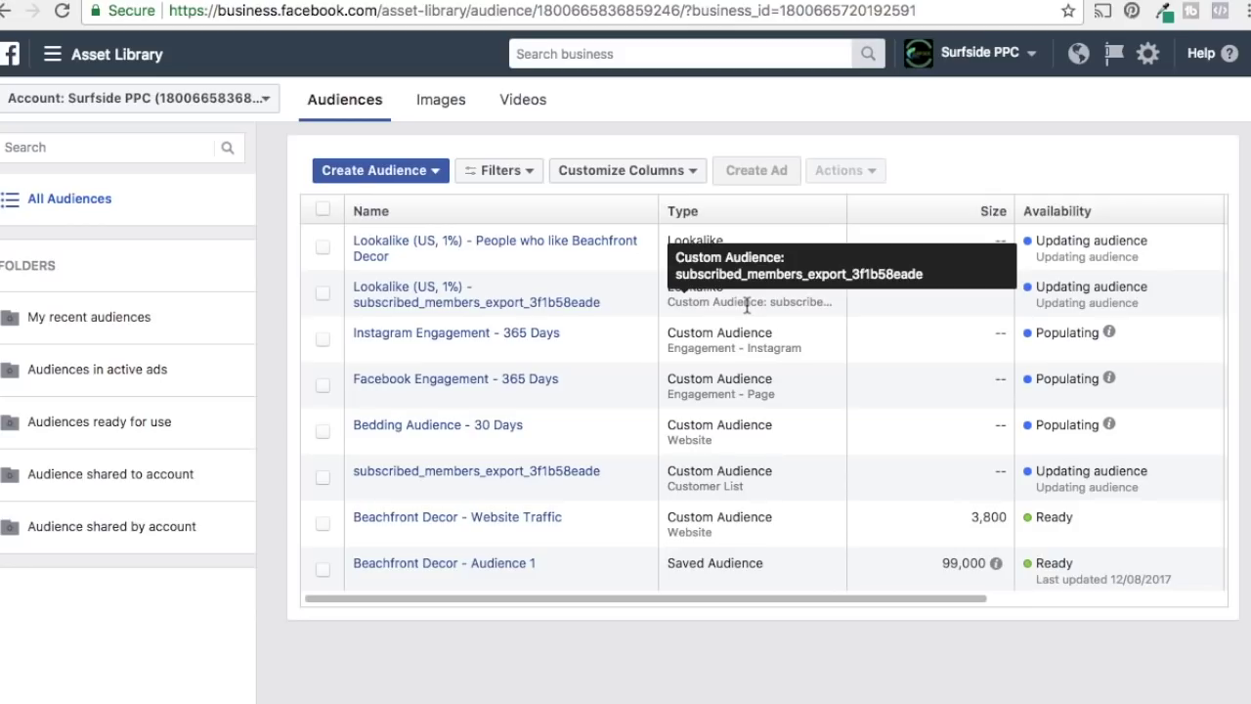
Step: Start a lookalike audience with the Beachfront Decor - Website Traffic custom audience as its source
left_click(401, 170)
left_click(395, 226)
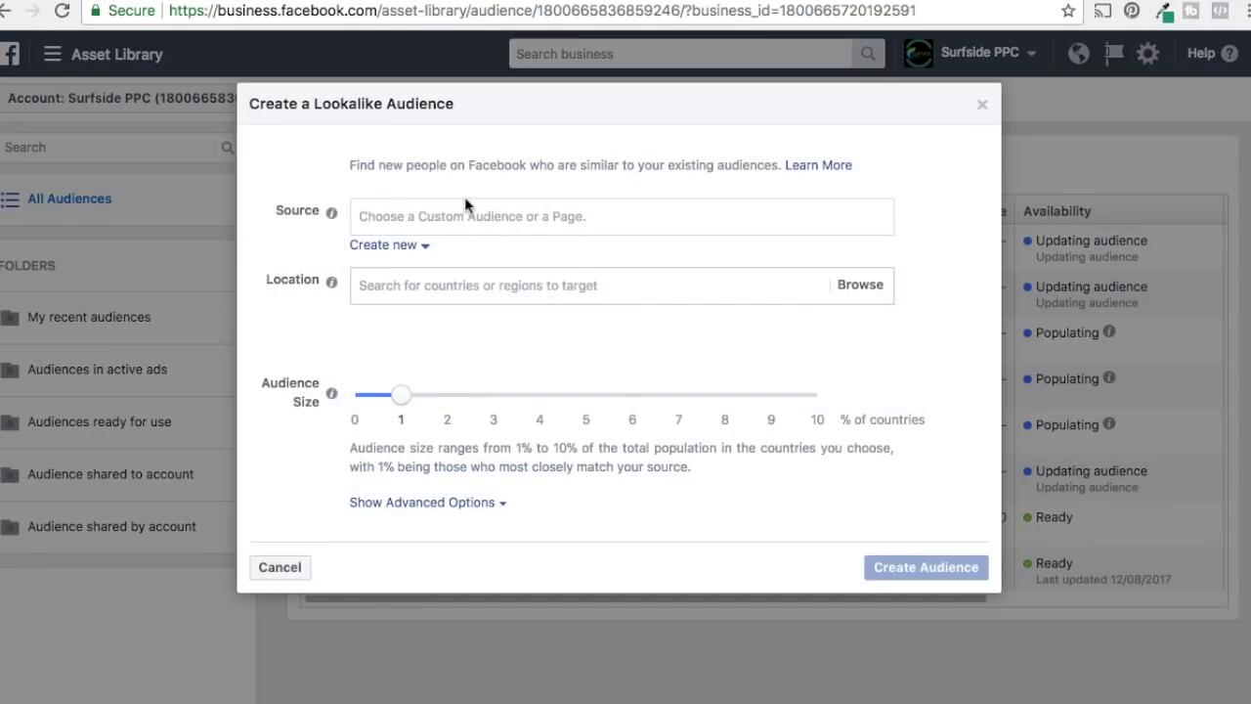
left_click(517, 215)
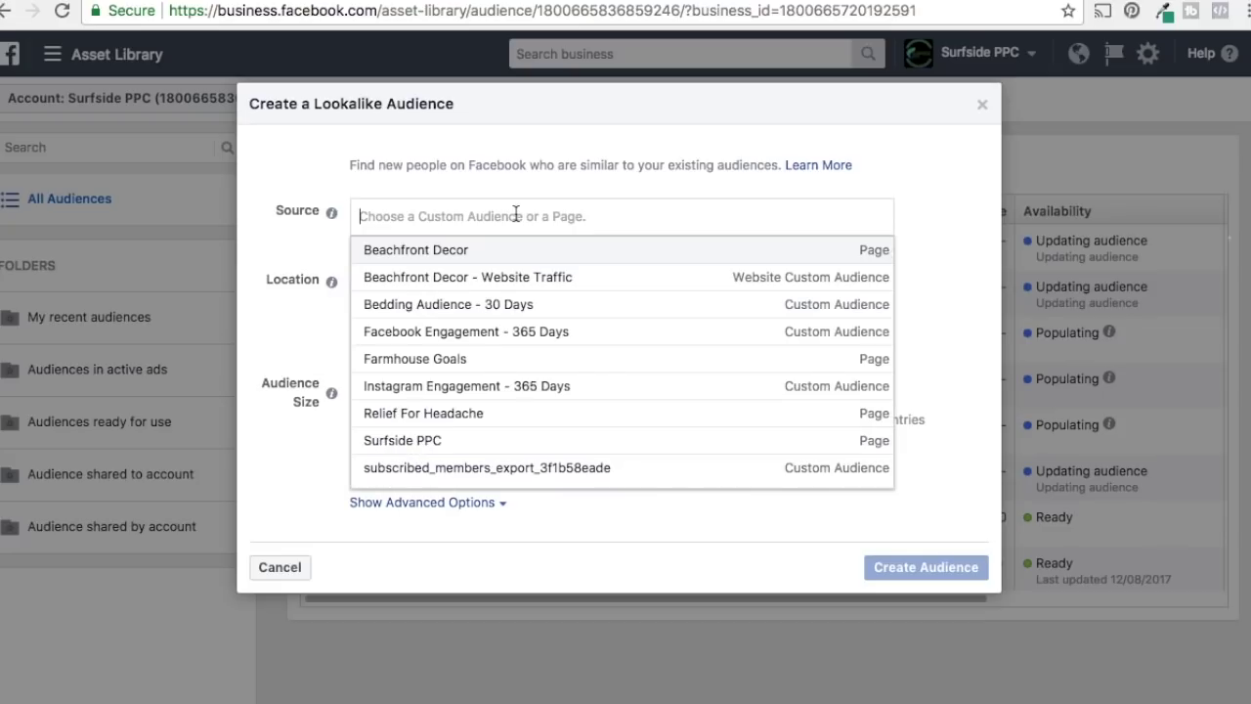
left_click(490, 281)
Step: Set the lookalike audience's location to the United States and create it at 1% audience size
left_click(503, 285)
type("united")
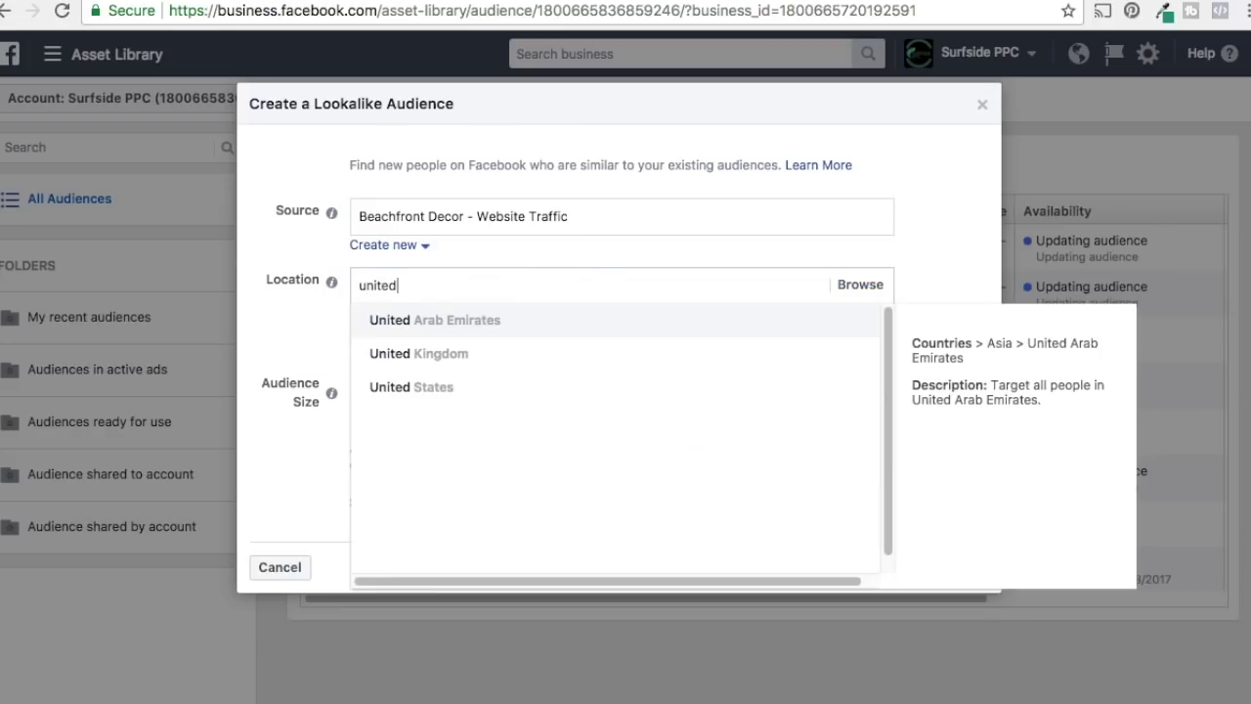
left_click(497, 393)
left_click(293, 382)
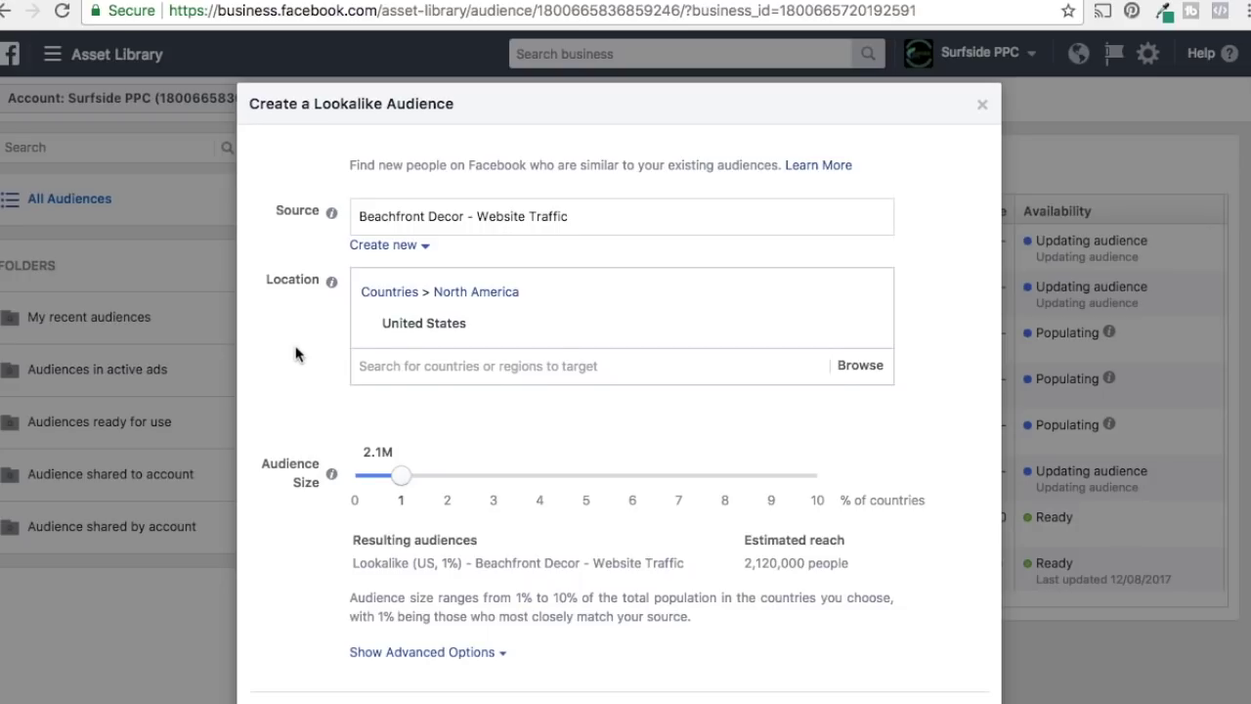
scroll(297, 355, "down", 2)
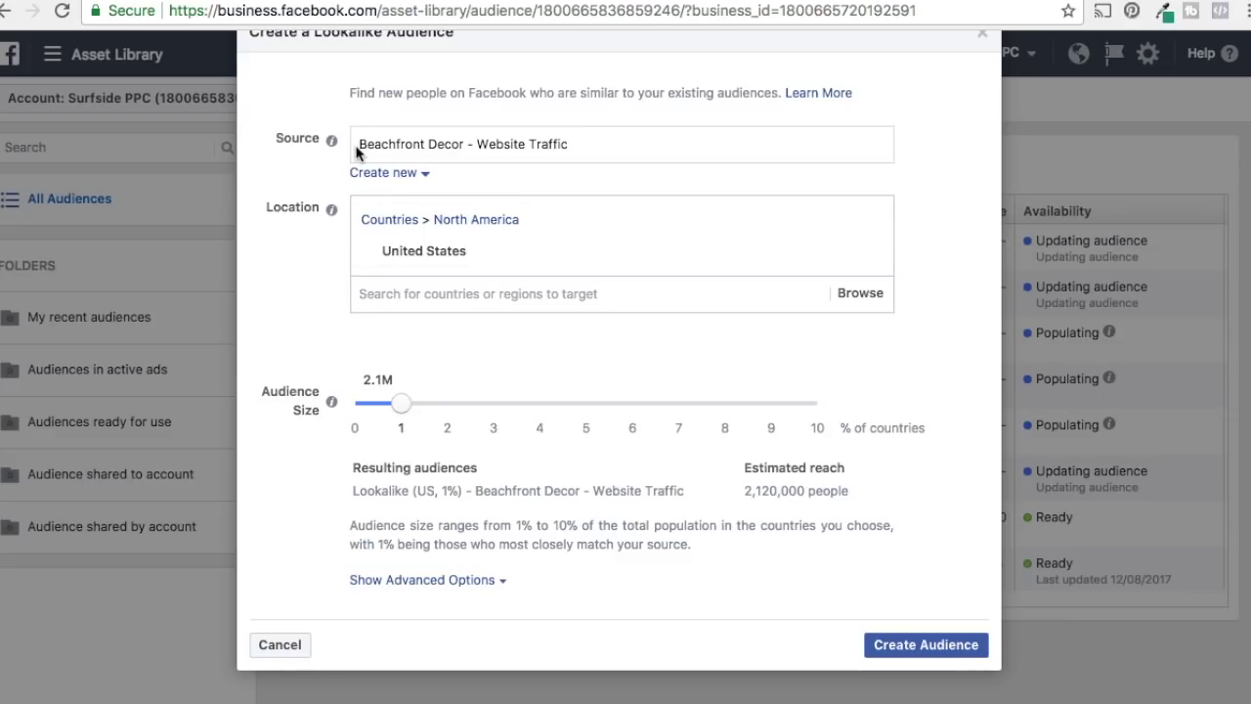
left_click_drag(359, 145, 307, 244)
left_click(305, 349)
left_click(912, 648)
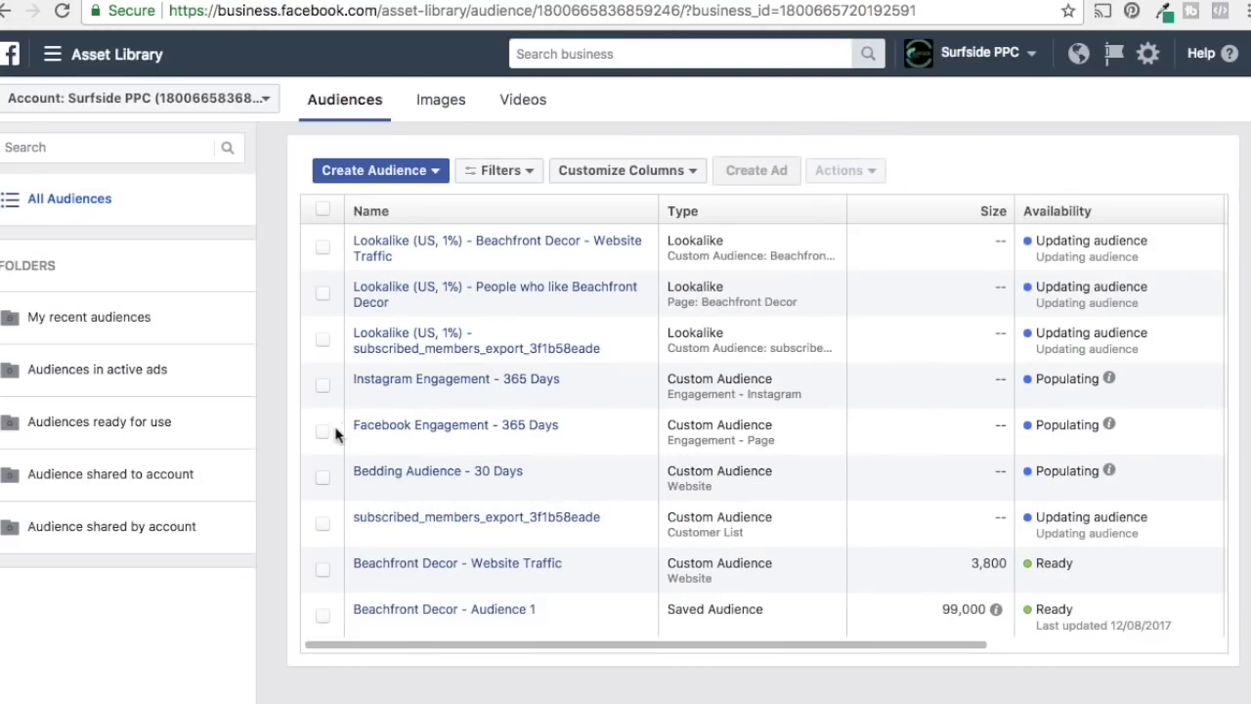
mouse_move(358, 256)
left_click(430, 172)
left_click(535, 147)
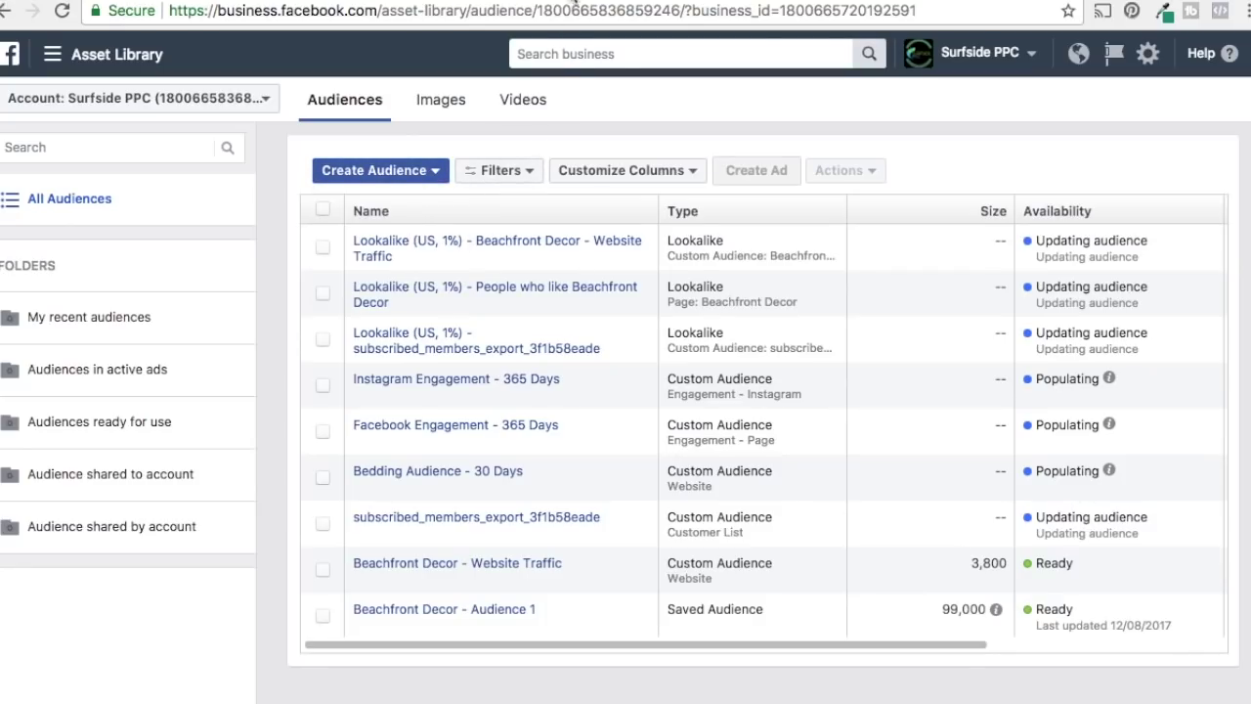
left_click(573, 0)
Step: Start a saved audience named "Fake Audience For The Video" and look through the custom and lookalike audiences it can include
left_click(391, 174)
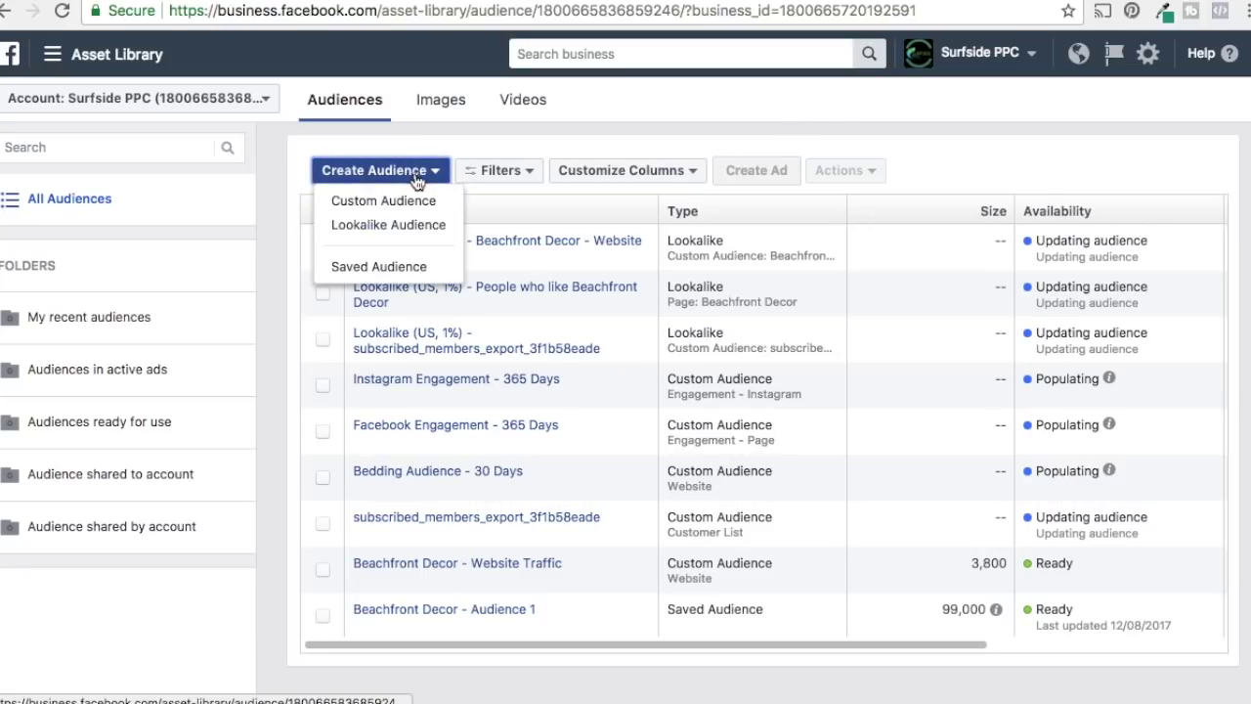
left_click(354, 270)
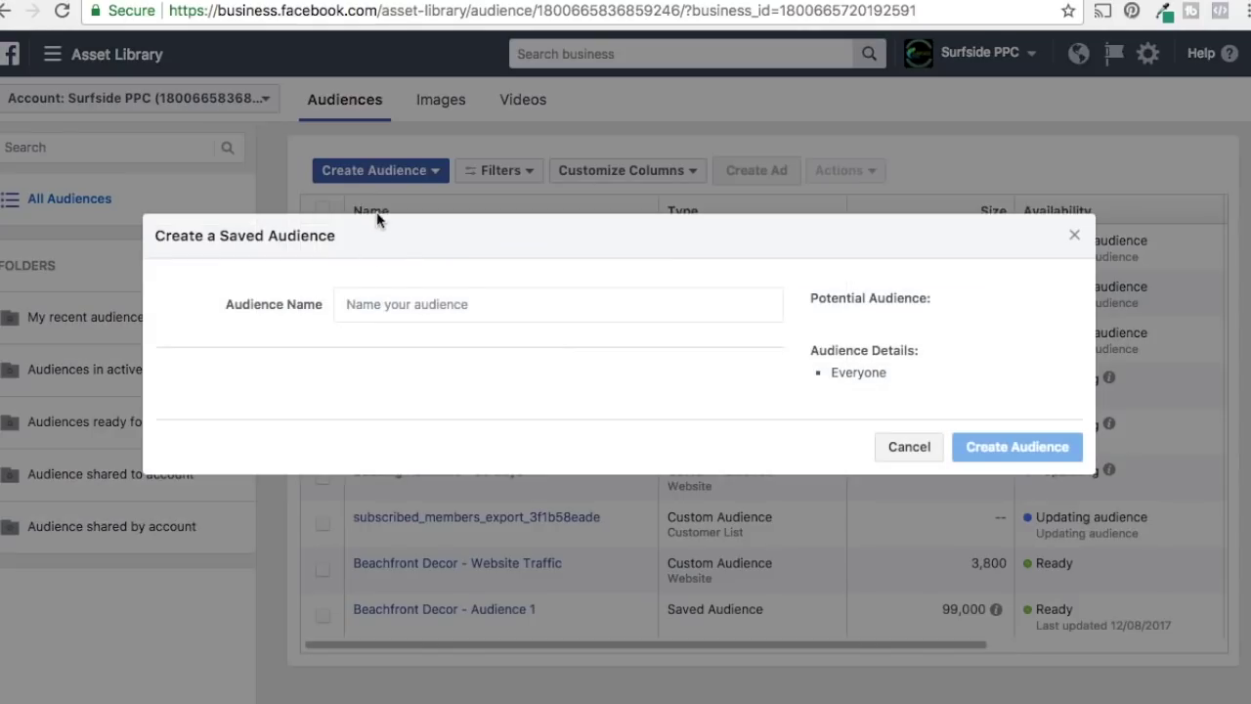
left_click(378, 301)
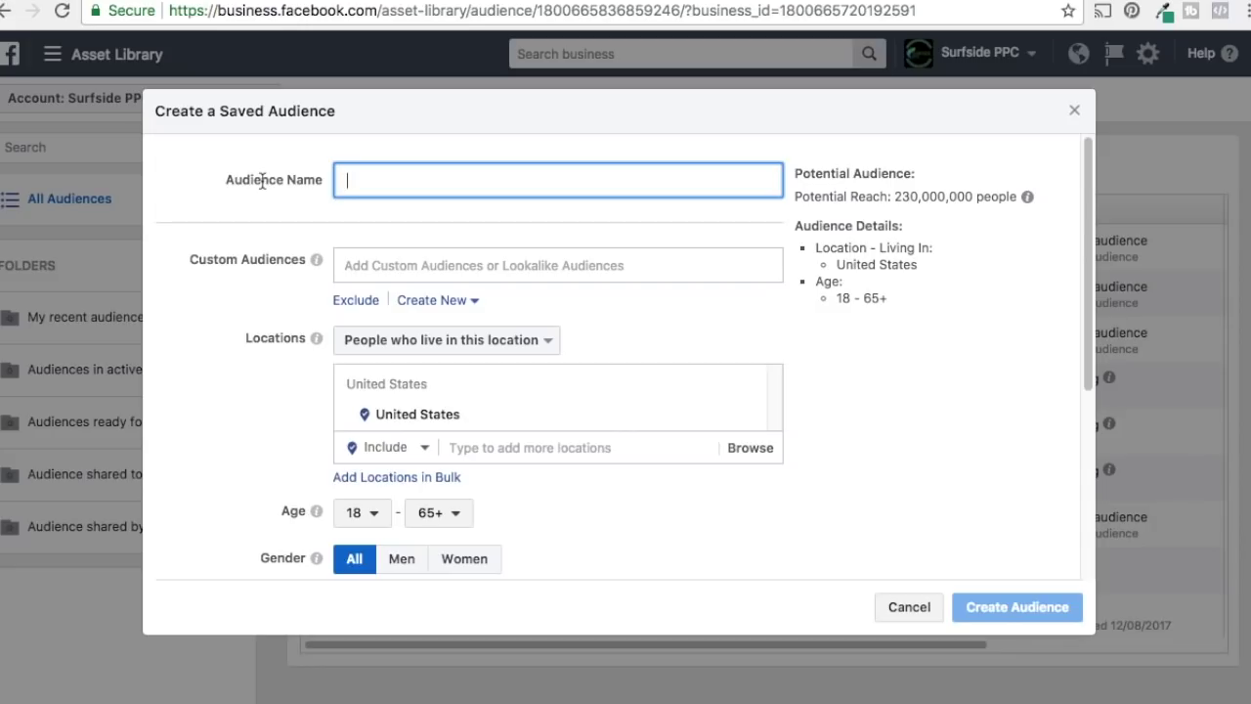
type("ake Audience For The Video")
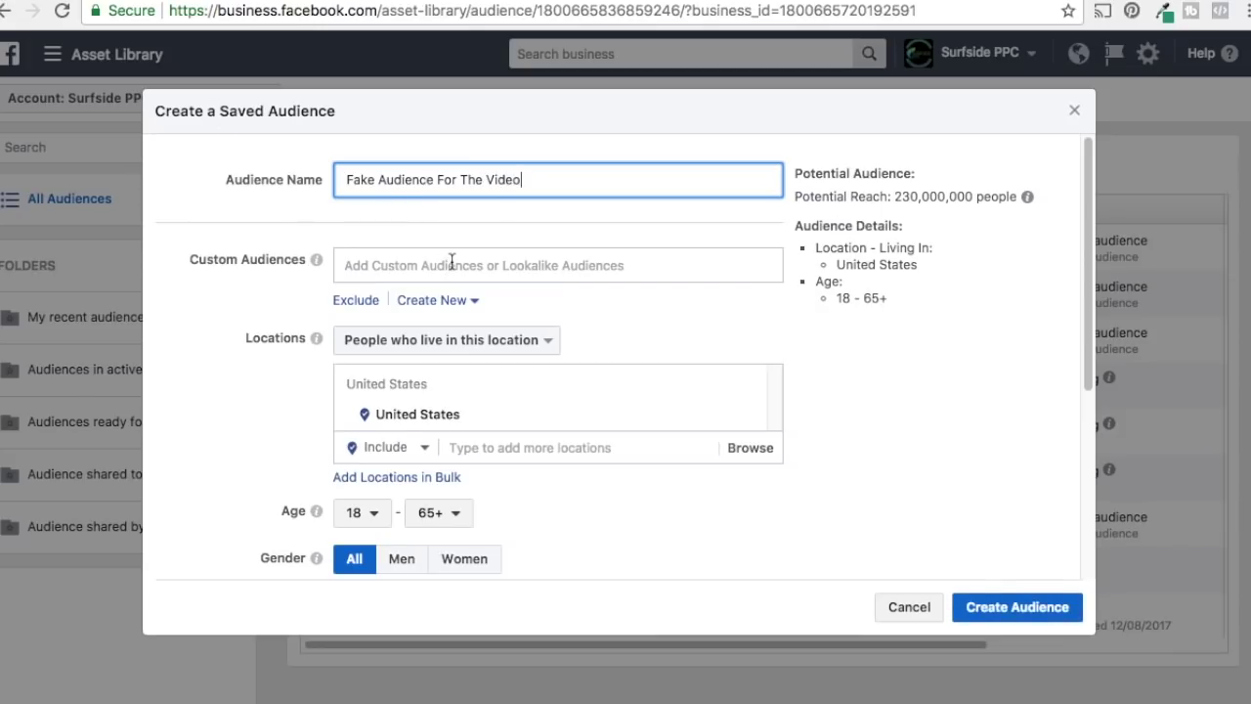
left_click(452, 264)
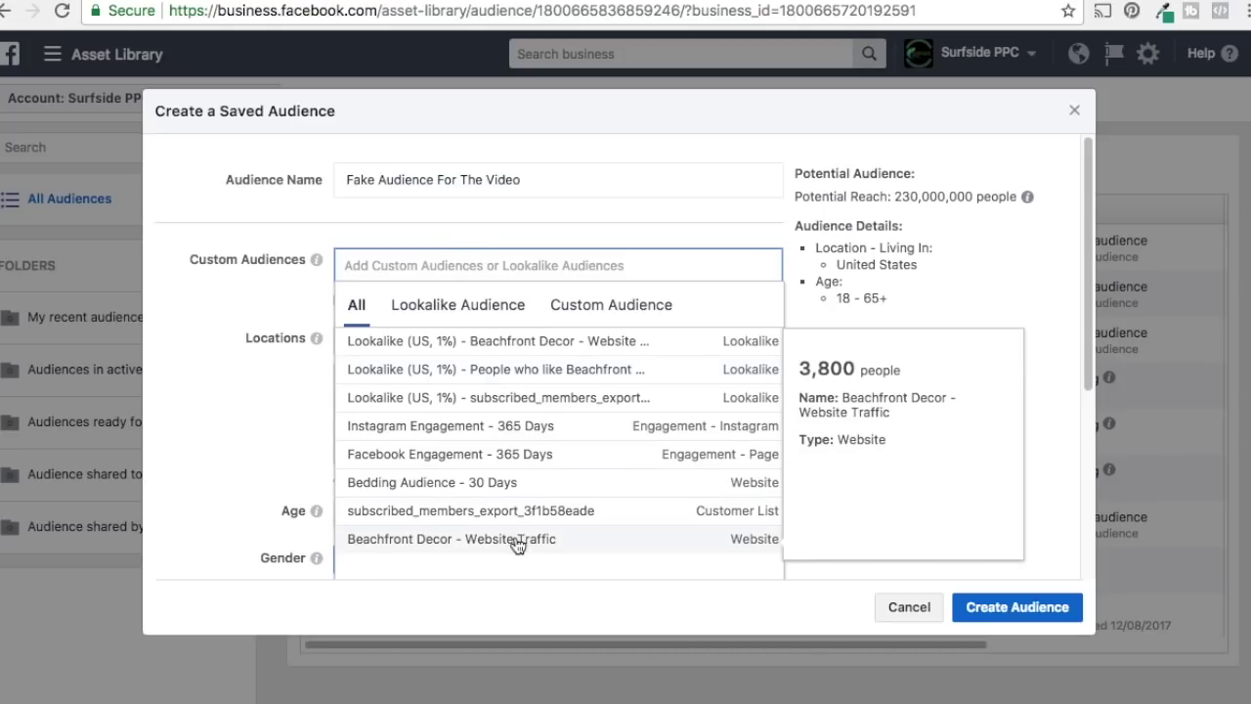
left_click(207, 420)
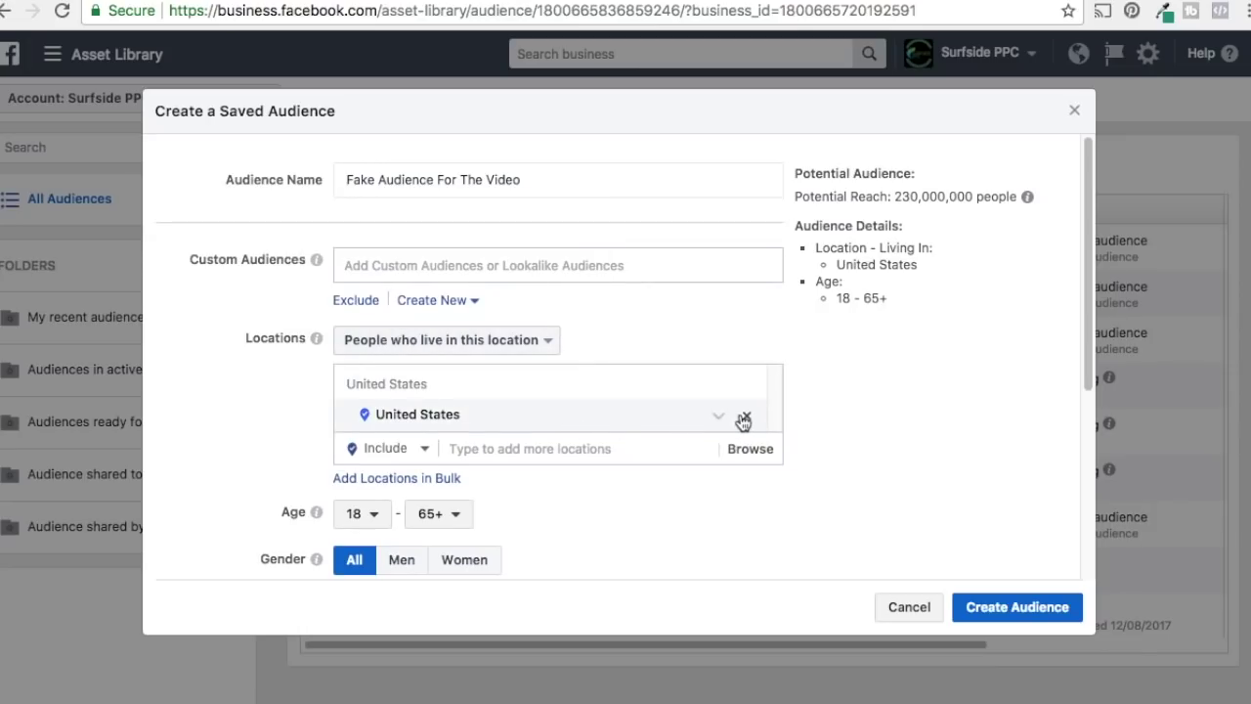
Step: Replace the United States with Florida, United States as the saved audience's location
left_click(743, 416)
left_click(539, 381)
type("florida")
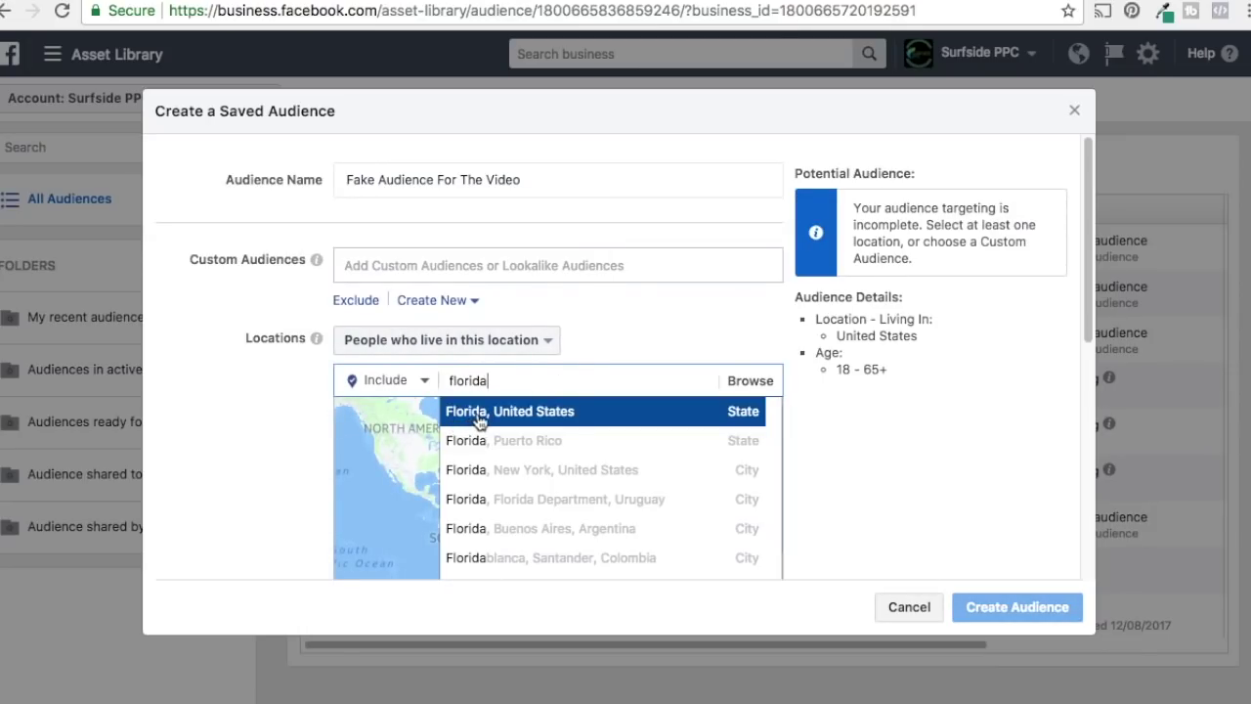
left_click(479, 416)
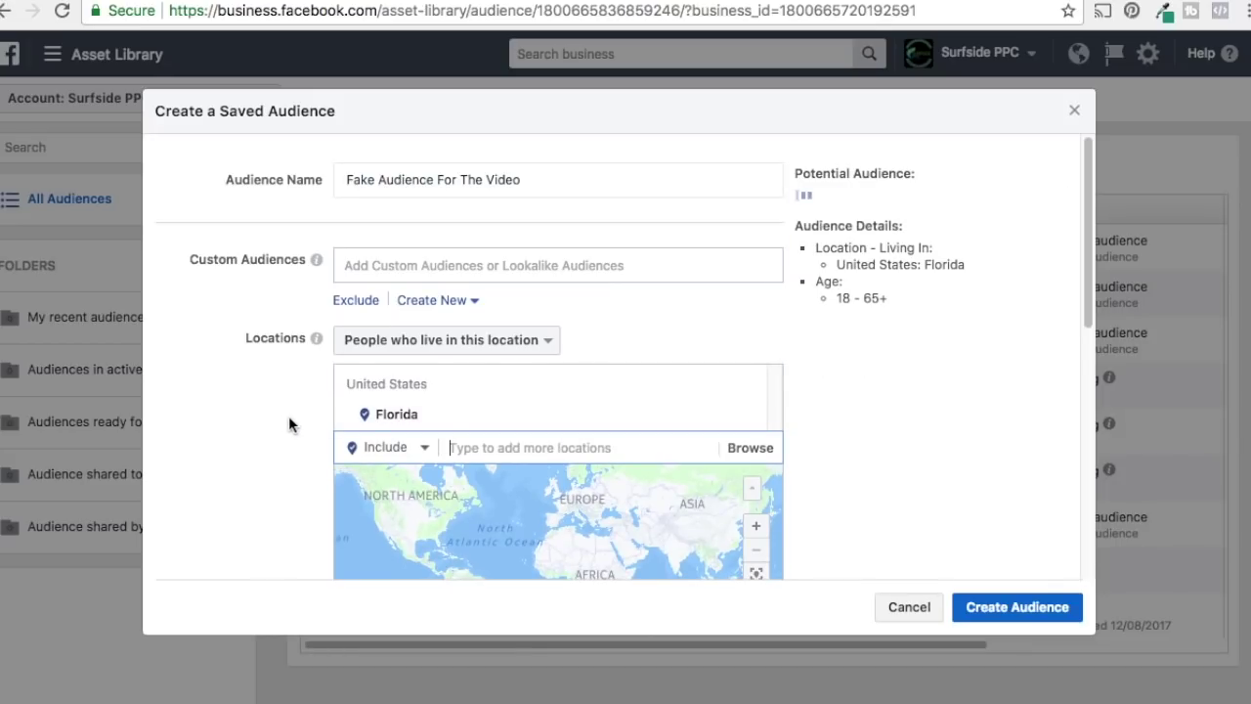
Step: Set the saved audience's minimum age to 35 and its language to English (All)
scroll(288, 421, "down", 5)
scroll(878, 434, "up", 1)
scroll(878, 434, "down", 3)
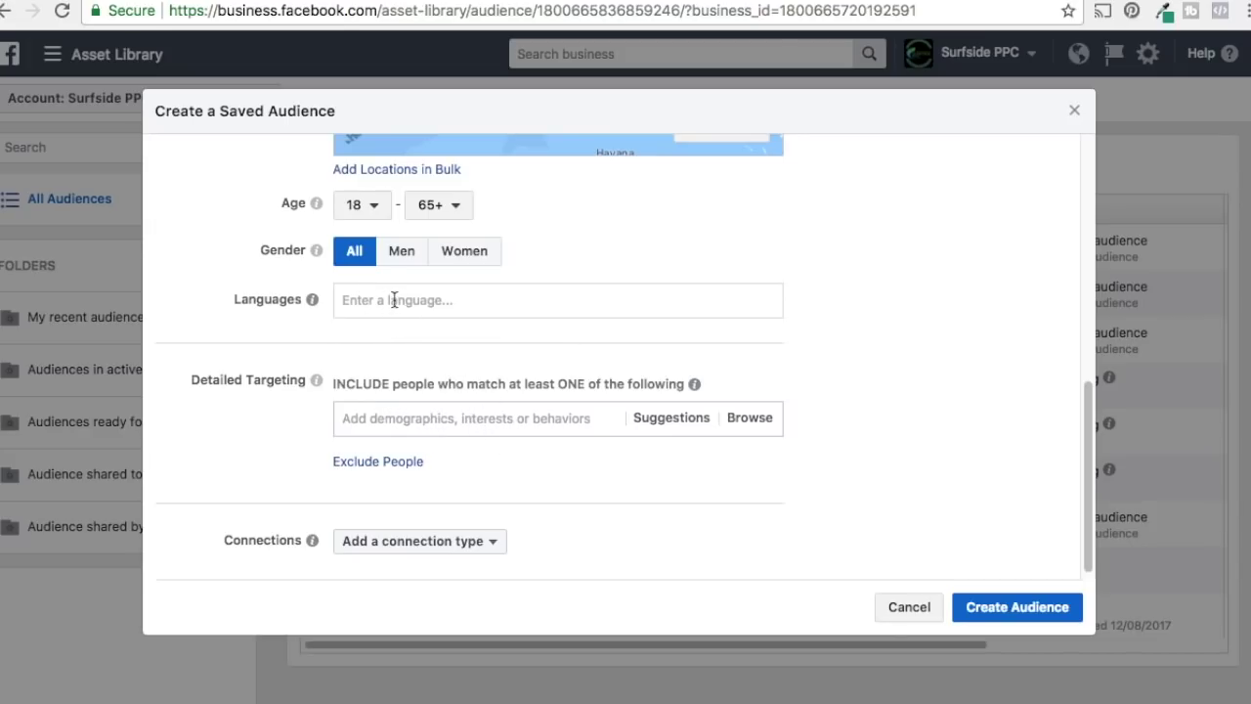
scroll(224, 244, "up", 2)
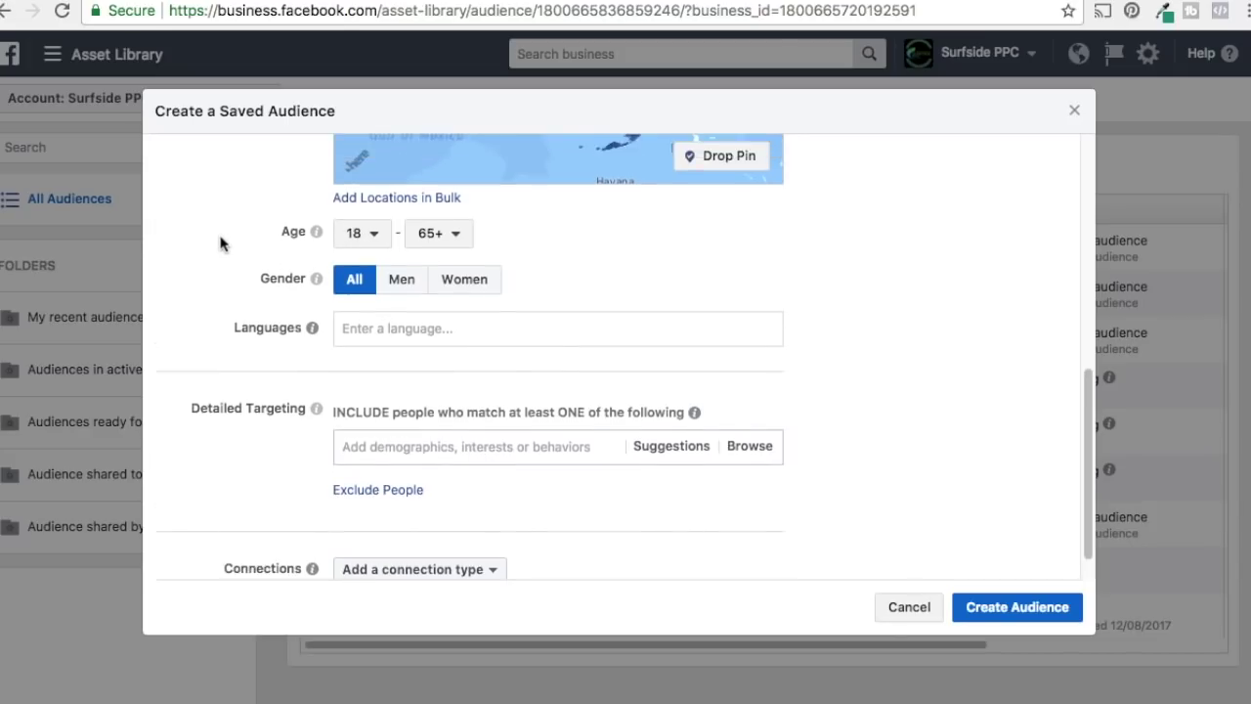
scroll(229, 272, "down", 3)
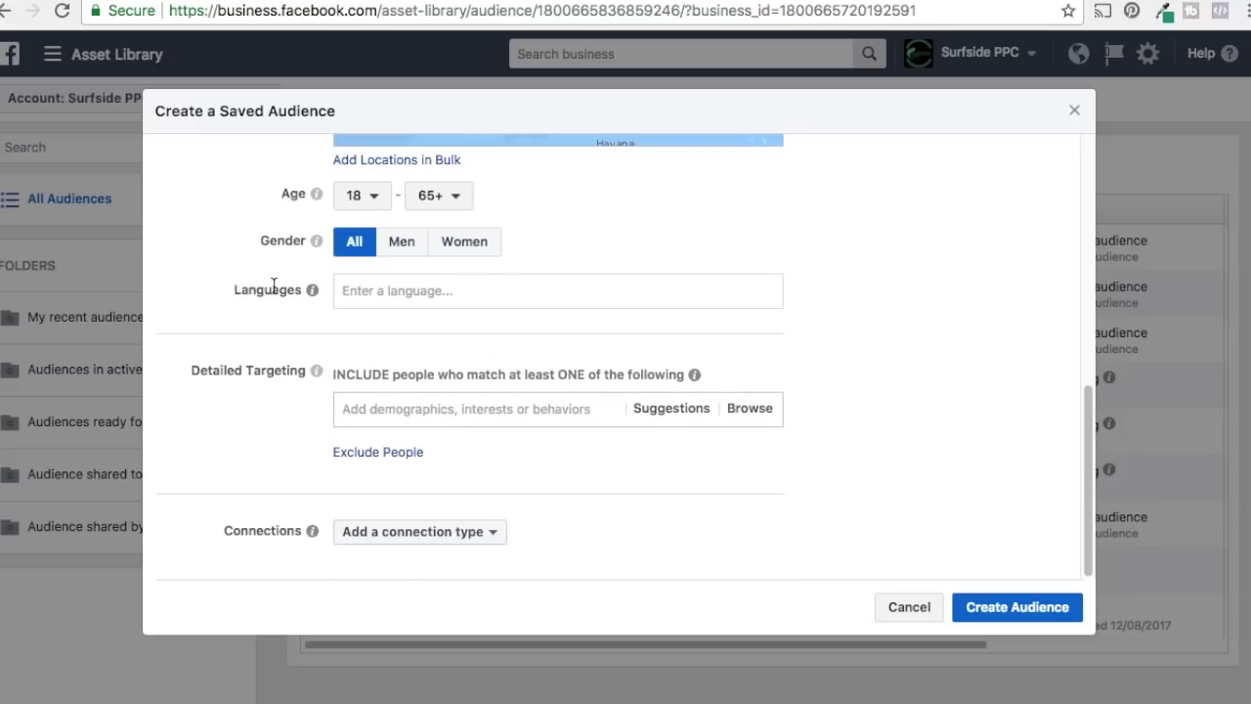
left_click(370, 197)
scroll(373, 315, "down", 3)
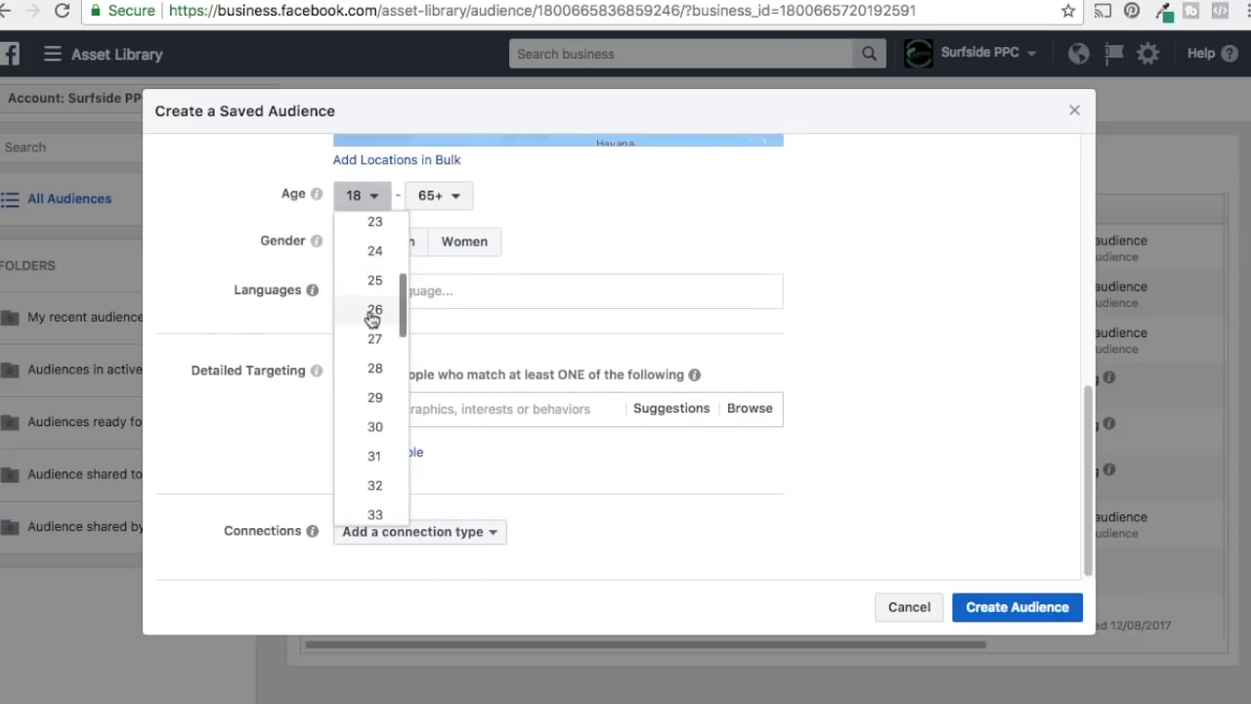
scroll(372, 323, "down", 1)
left_click(372, 480)
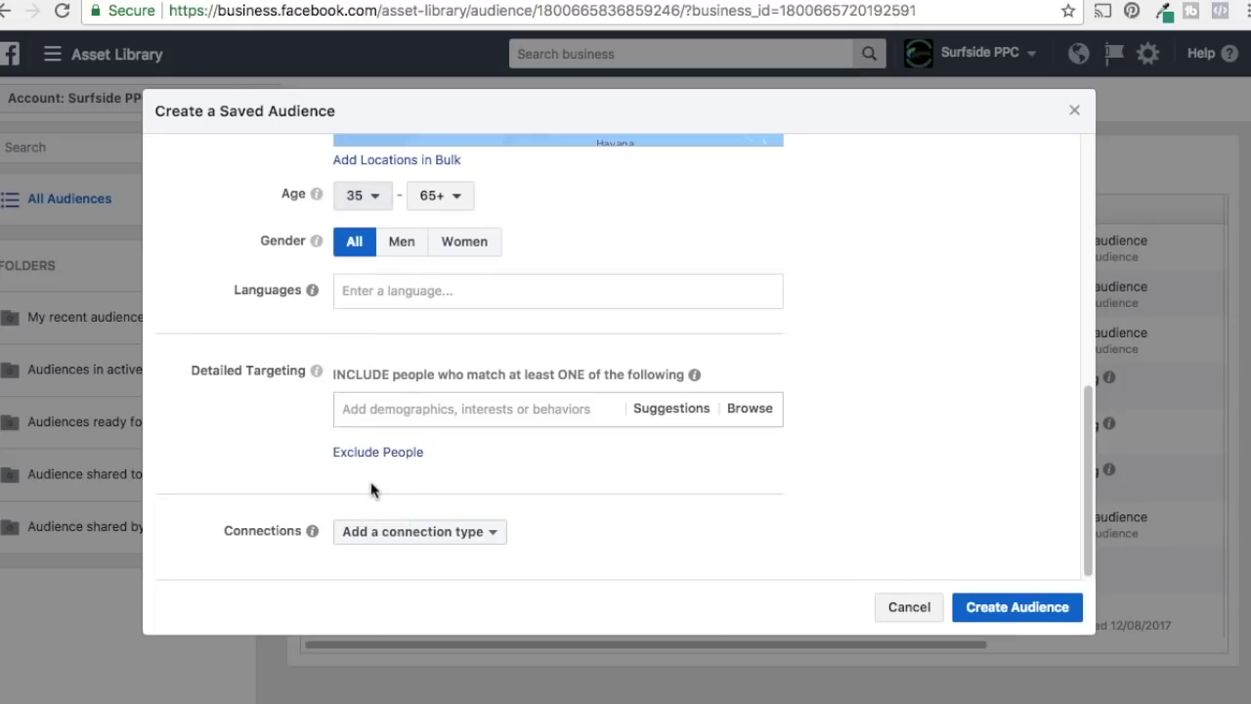
left_click(368, 286)
type("english")
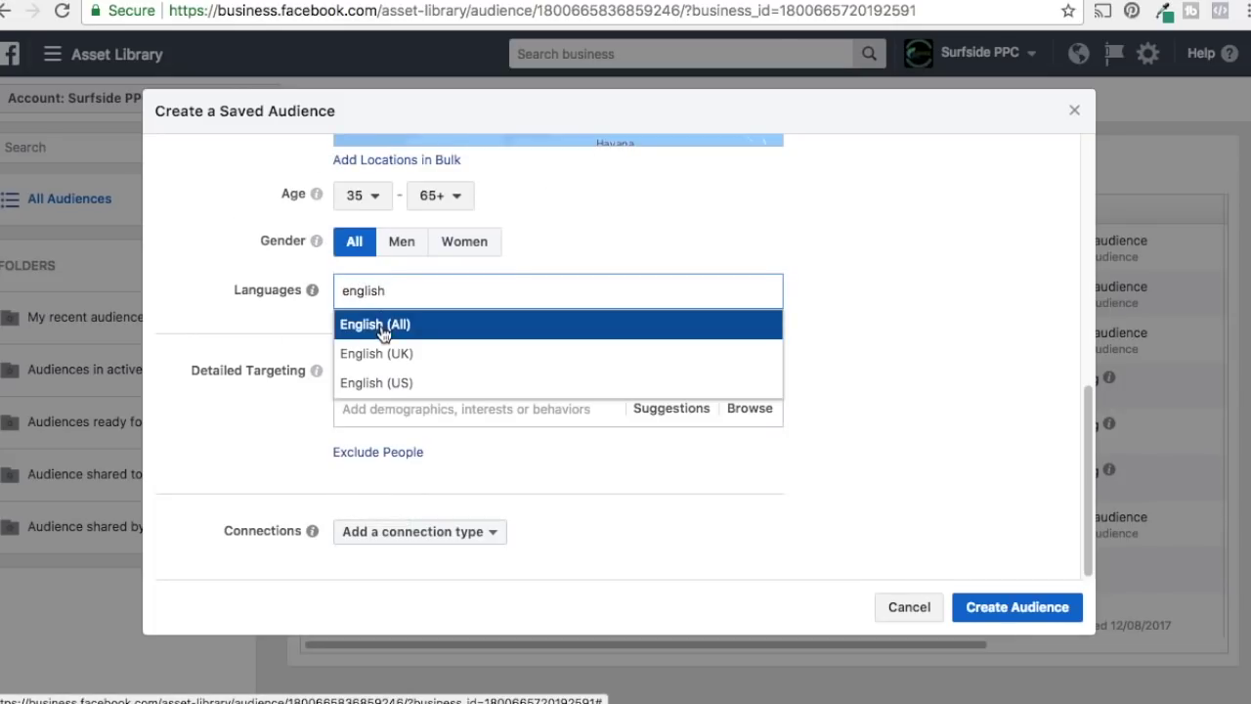
left_click(381, 331)
Step: Add the suggested Home Decoration & Design interest to the detailed targeting, and cancel the saved audience
left_click(433, 430)
type("beach")
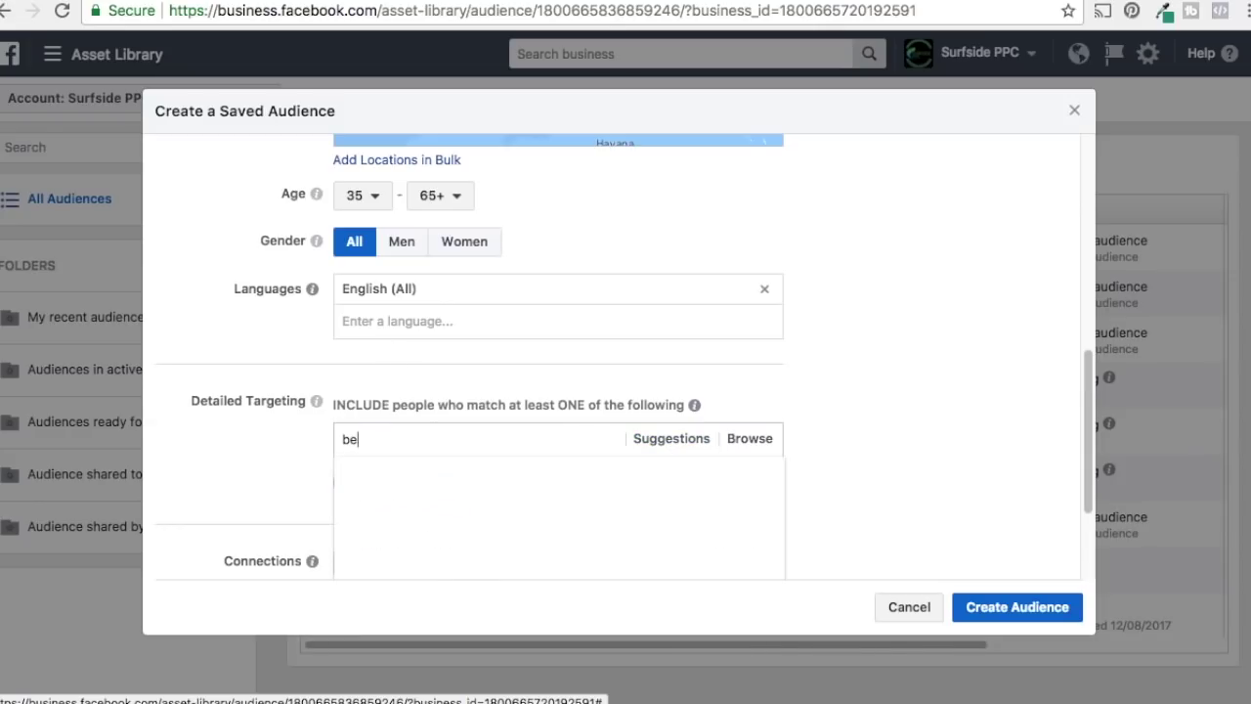
key("BackSpace")
key("BackSpace")
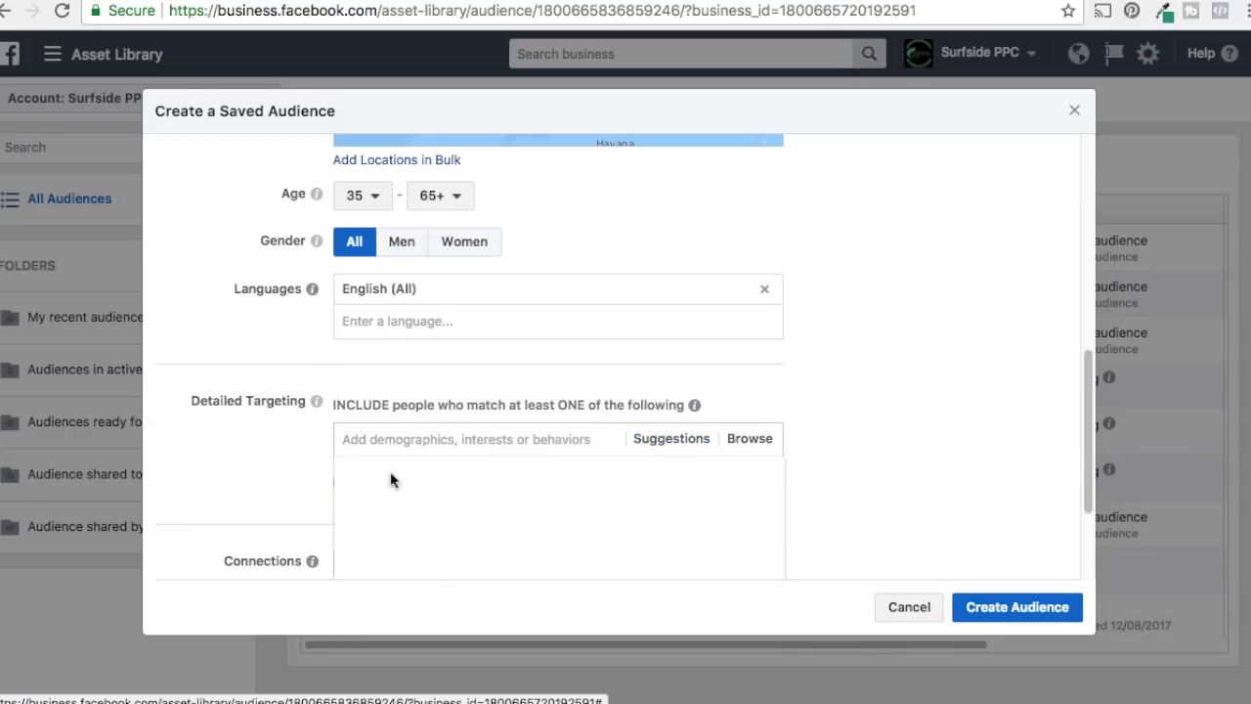
left_click(671, 440)
left_click(478, 476)
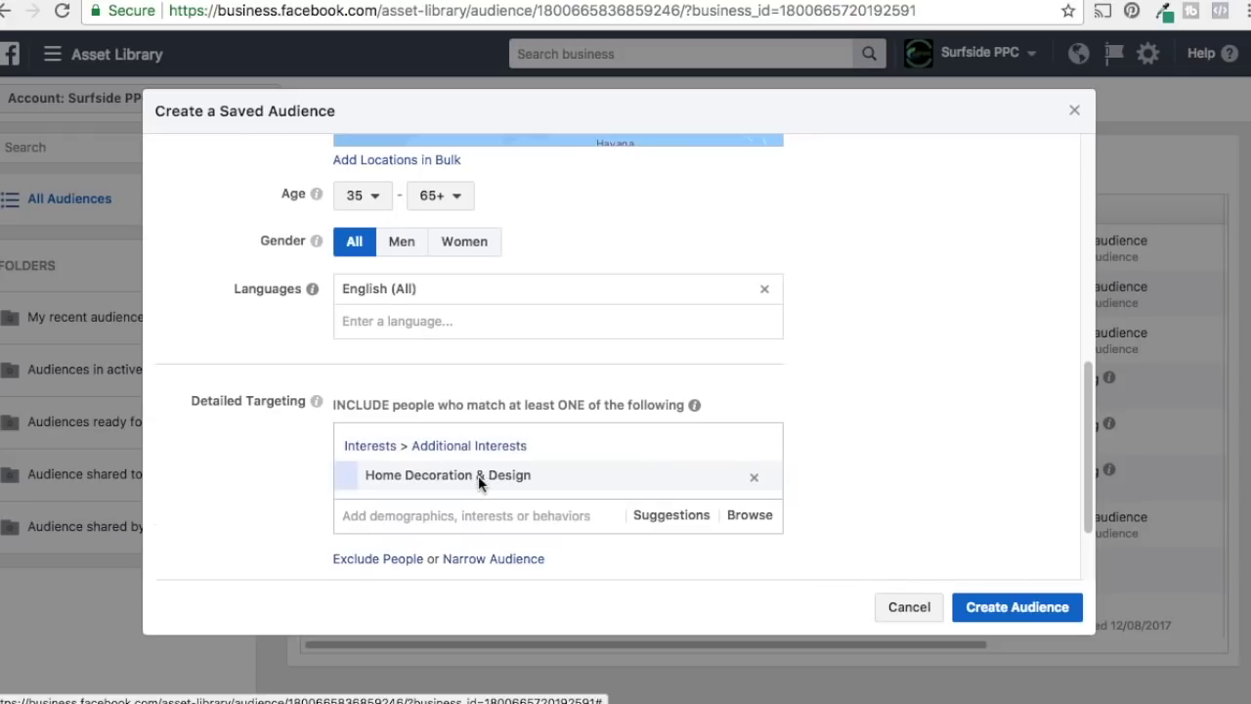
scroll(831, 438, "down", 3)
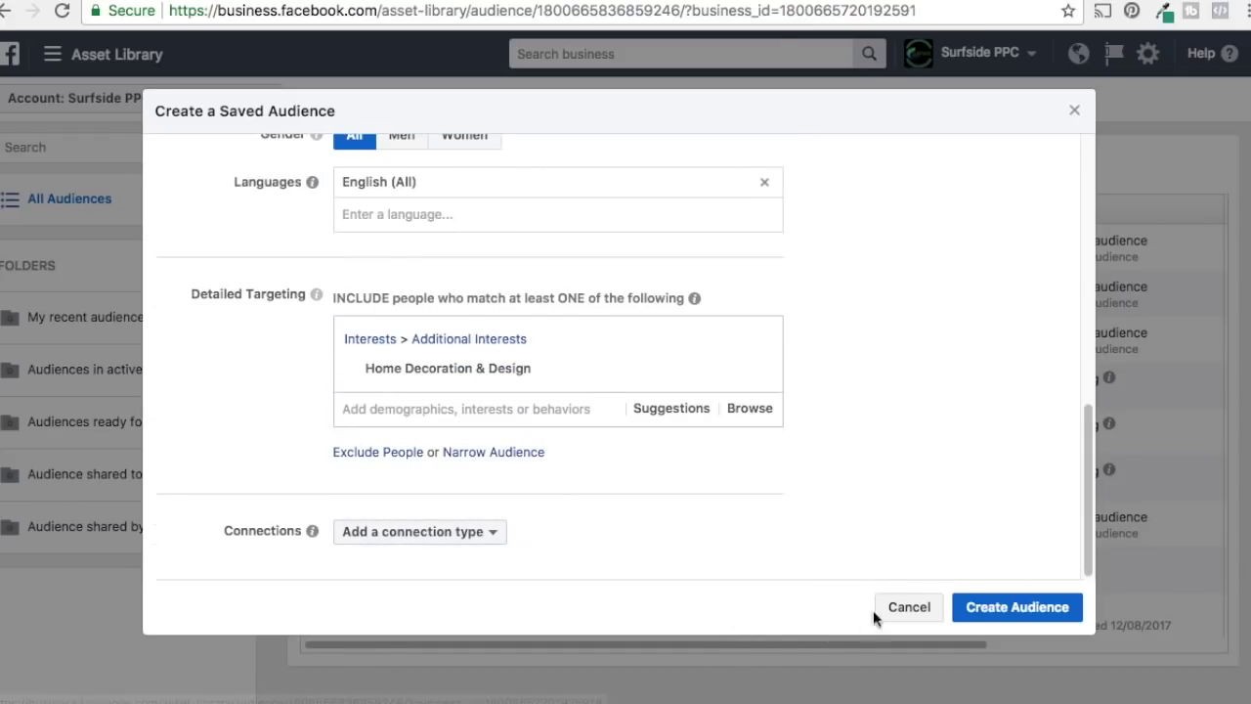
left_click(907, 609)
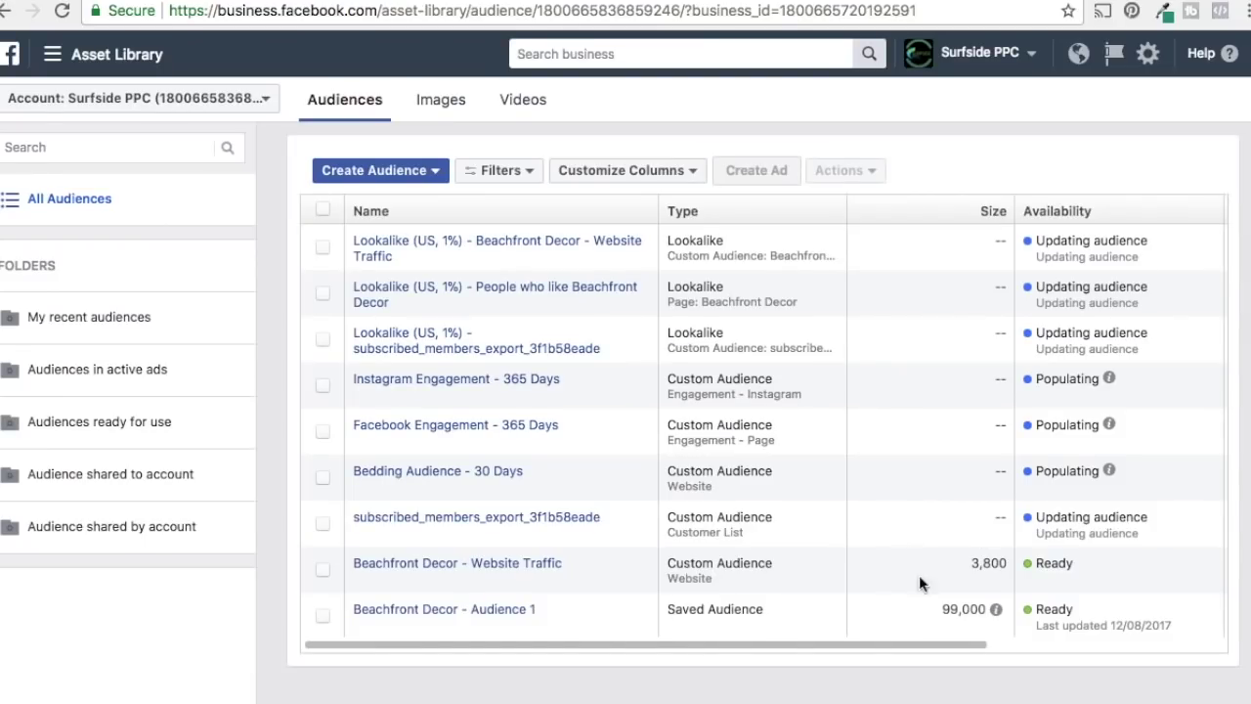
Step: Open the details of the saved audience Beachfront Decor - Audience 1 and review how it is defined
left_click(489, 609)
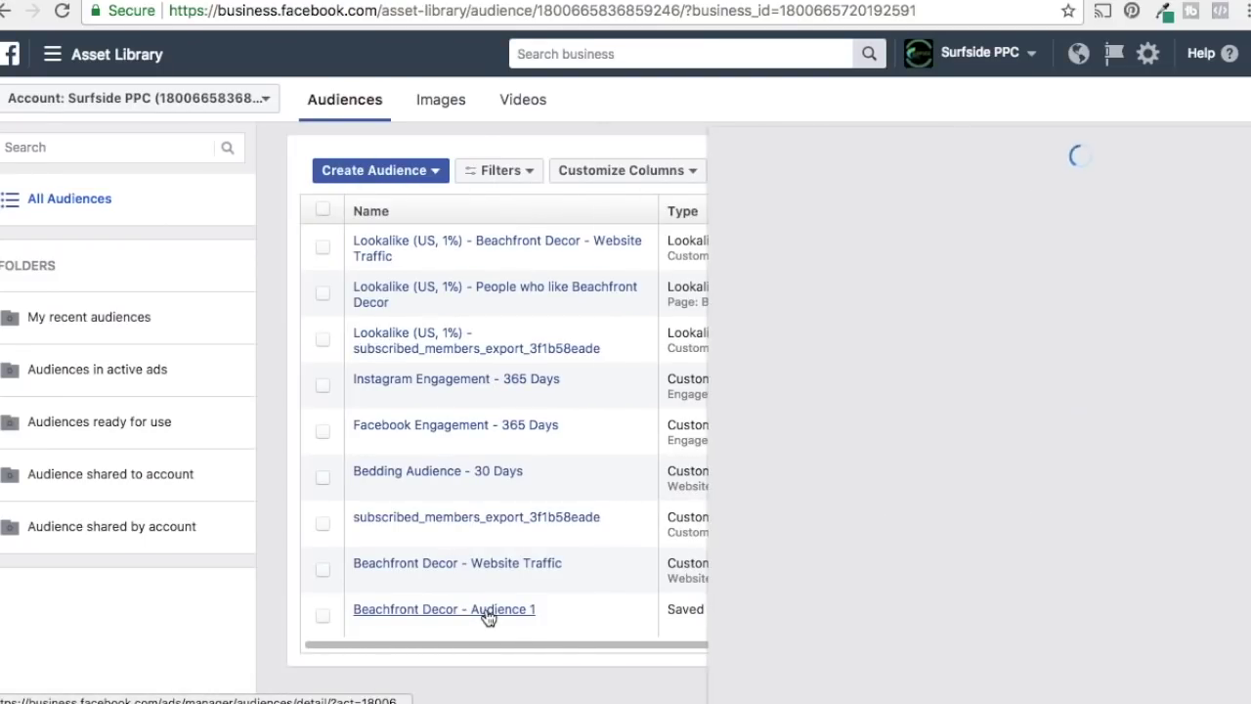
scroll(779, 365, "down", 3)
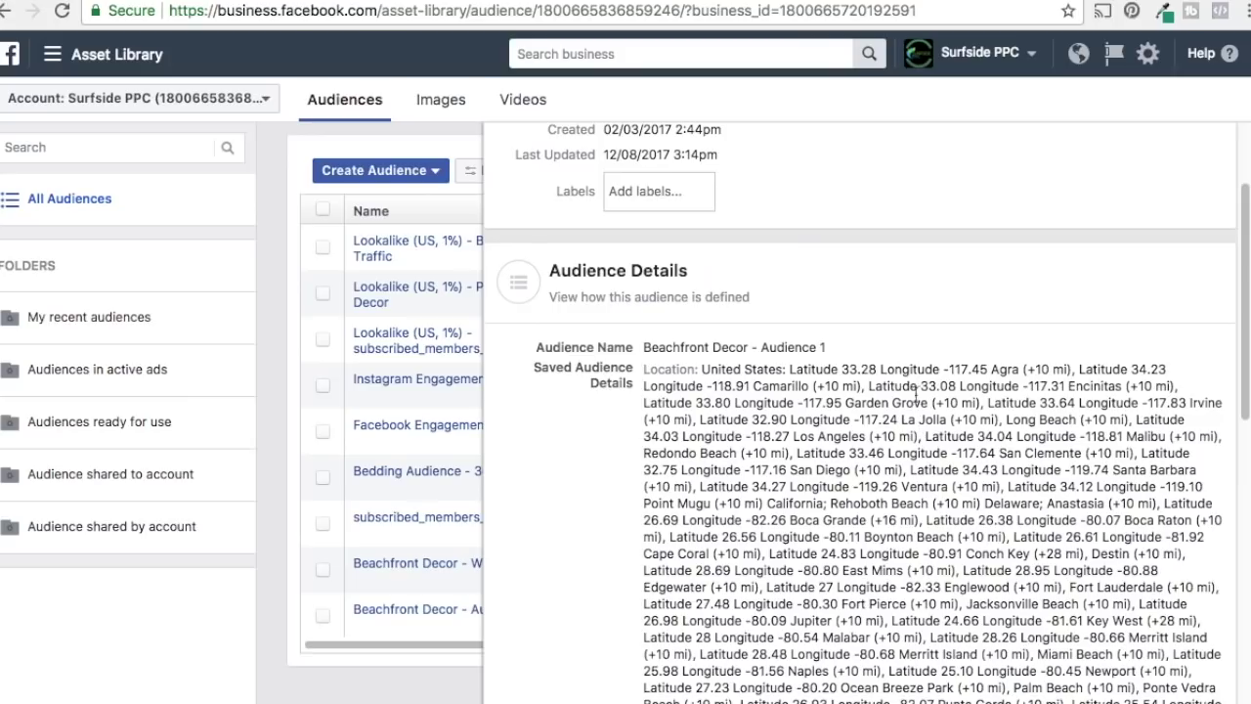
scroll(778, 366, "down", 10)
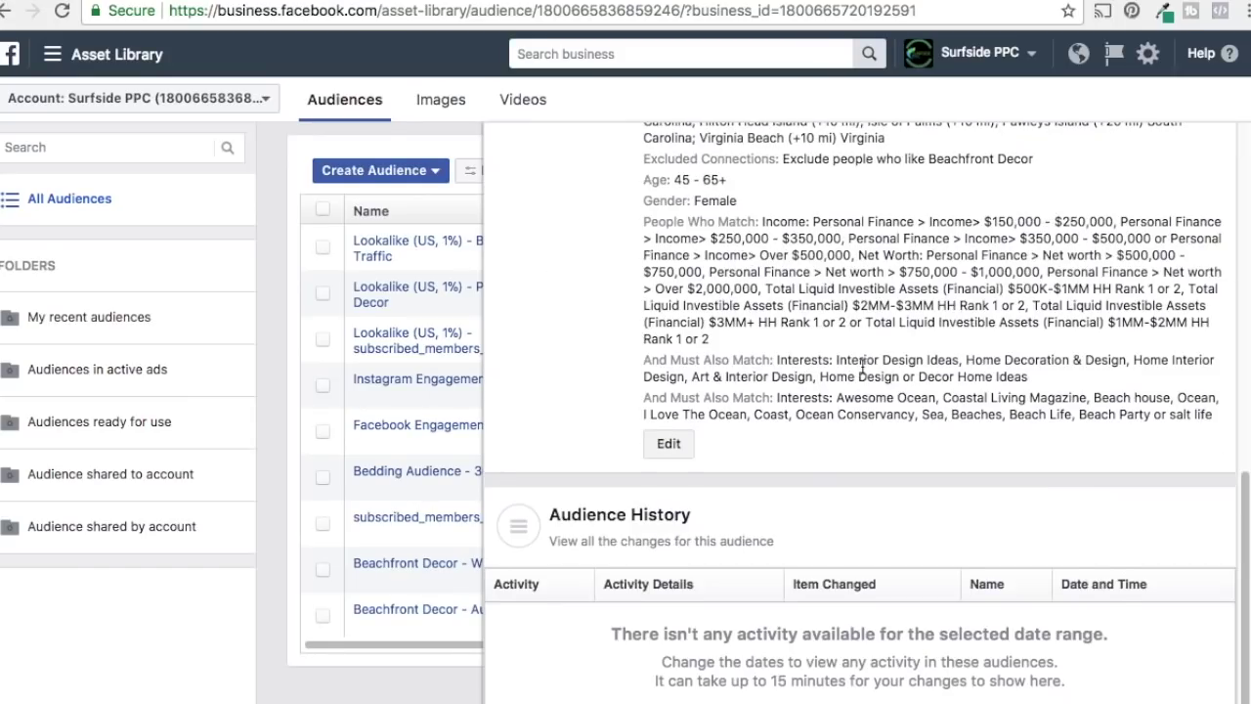
Step: Open Beachfront Decor - Audience 1 for editing and examine its location list, map pins, age and gender settings
left_click(683, 451)
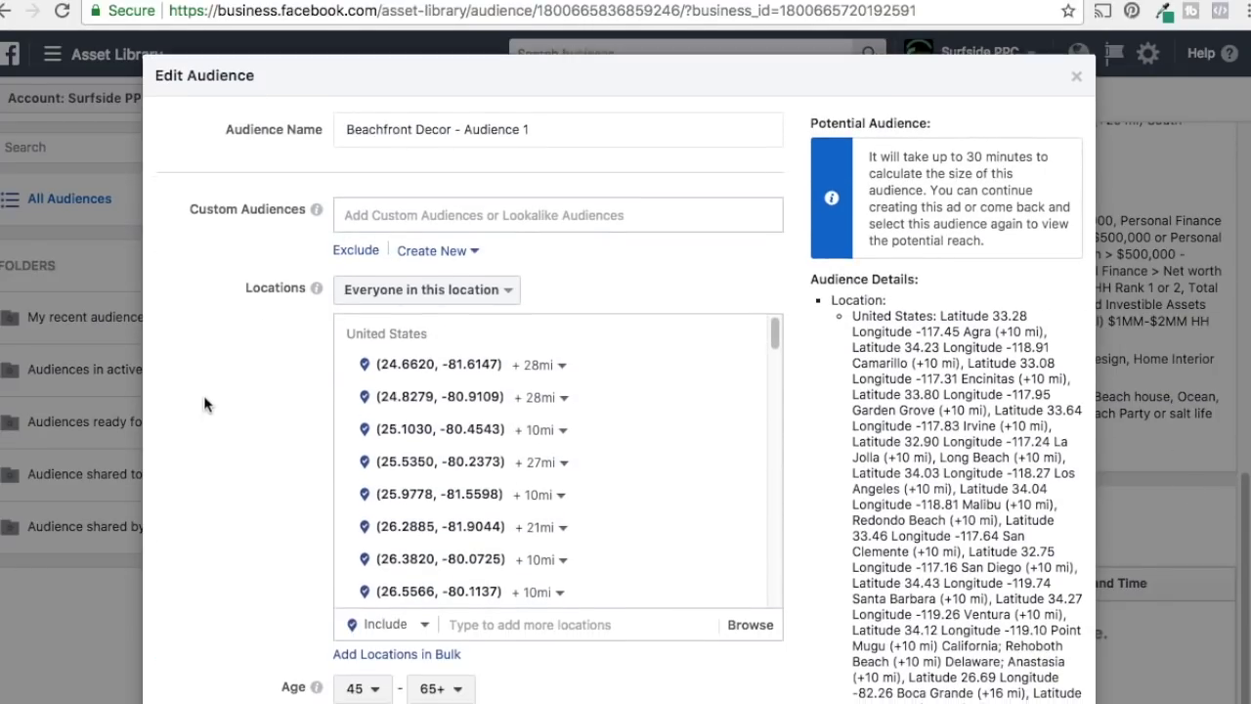
scroll(206, 402, "down", 3)
left_click(570, 581)
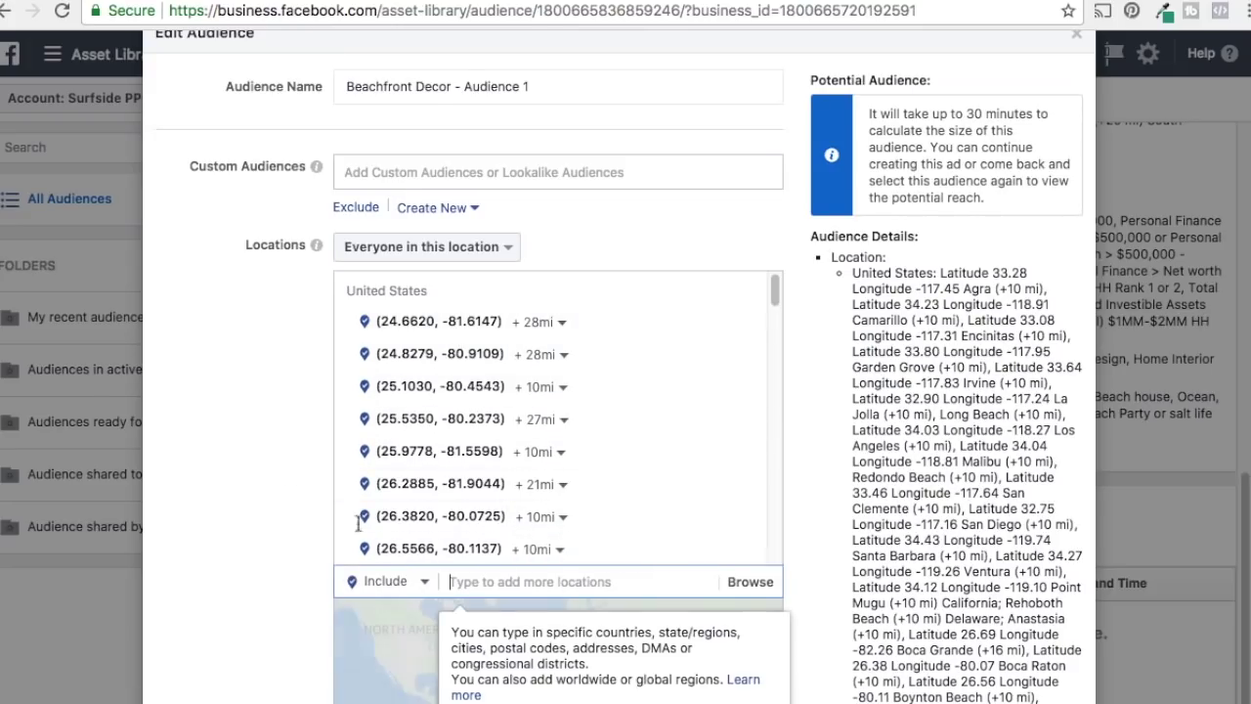
scroll(240, 338, "down", 5)
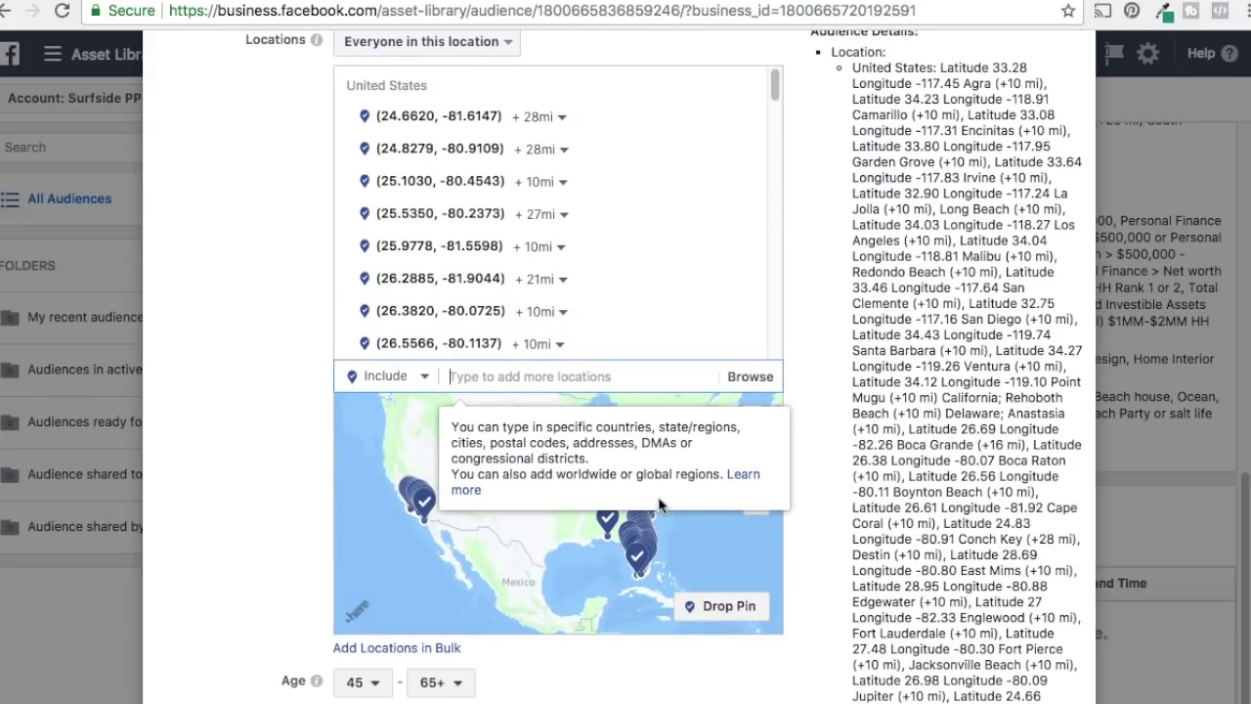
left_click(499, 603)
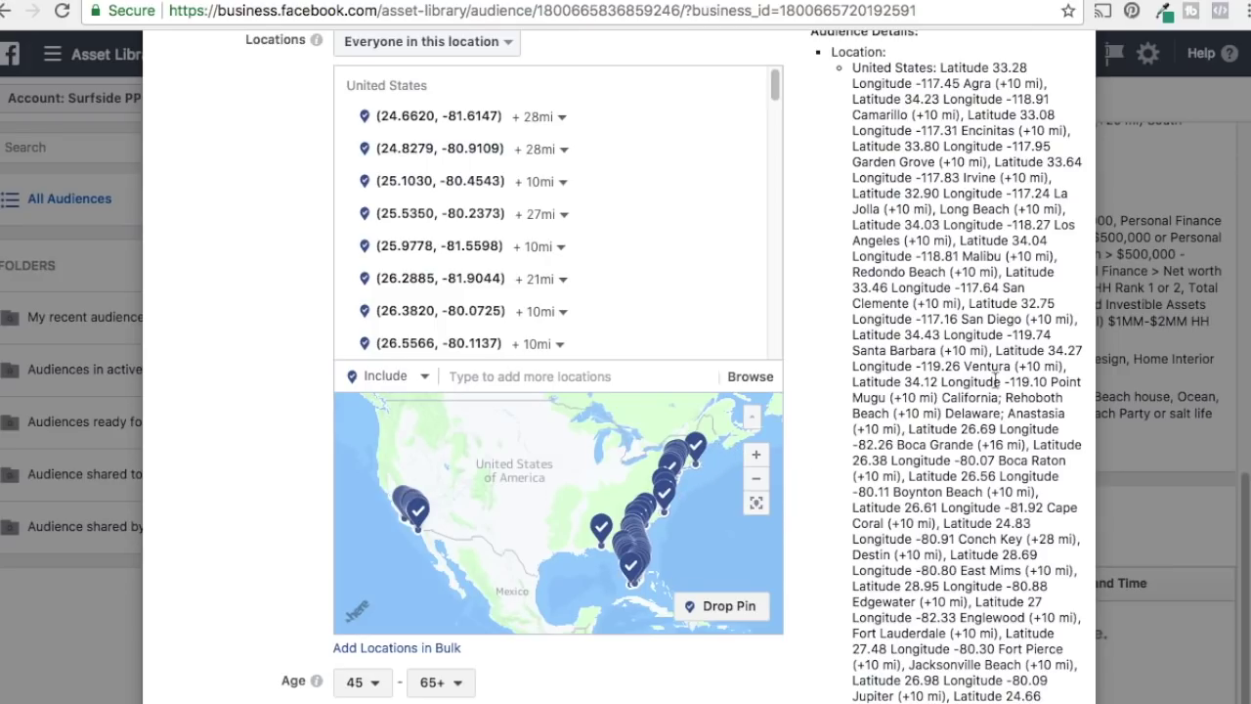
scroll(947, 276, "up", 1)
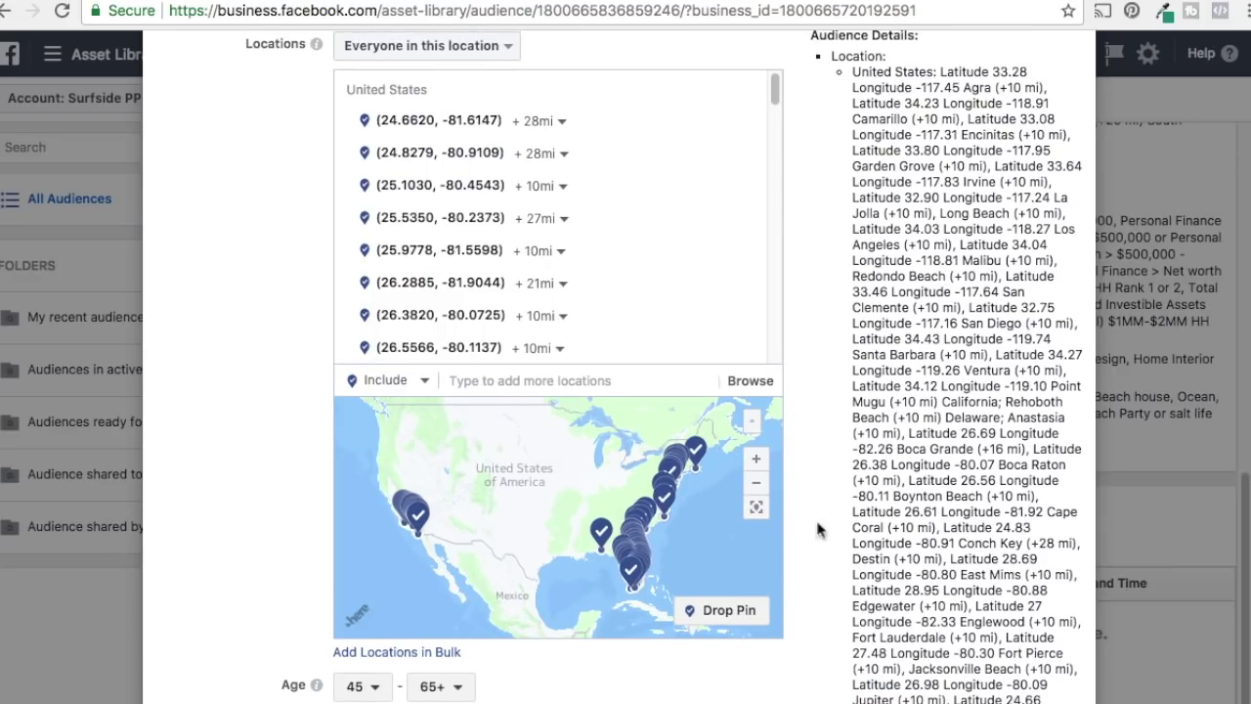
scroll(1013, 403, "down", 2)
scroll(1013, 403, "down", 1)
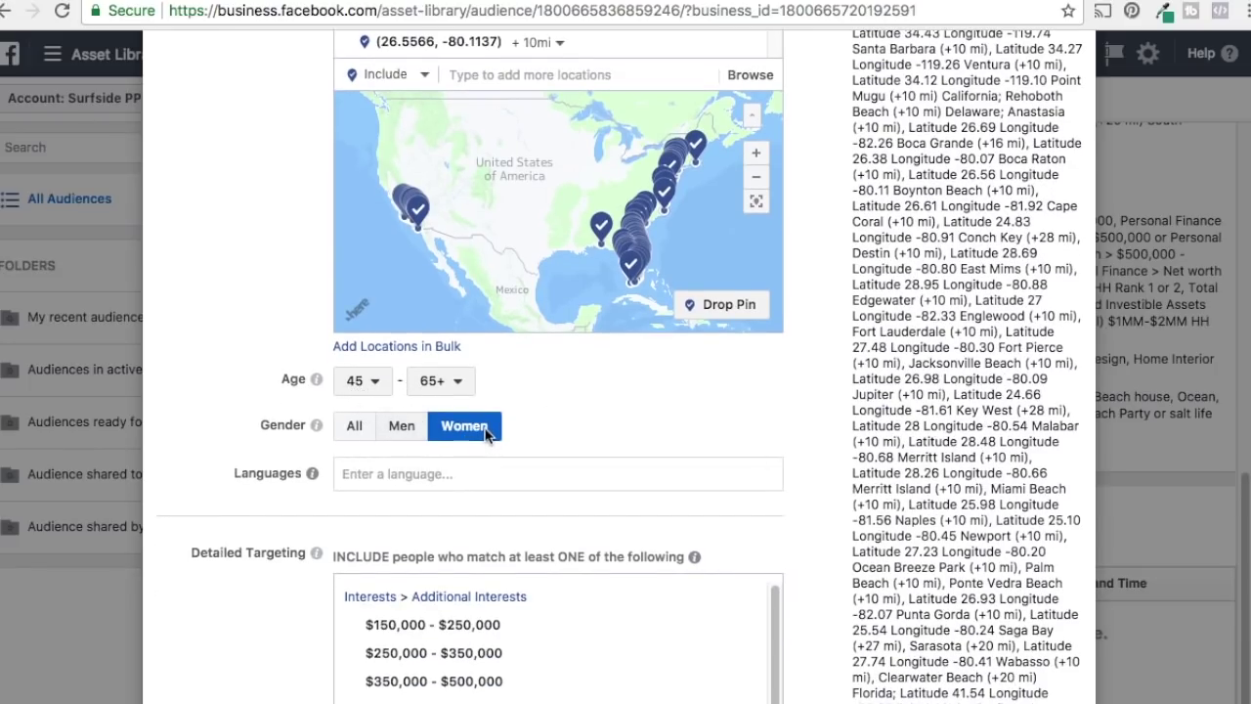
Step: Add English (All) as the language of the saved audience Beachfront Decor - Audience 1
scroll(206, 376, "down", 2)
left_click(411, 289)
type("english")
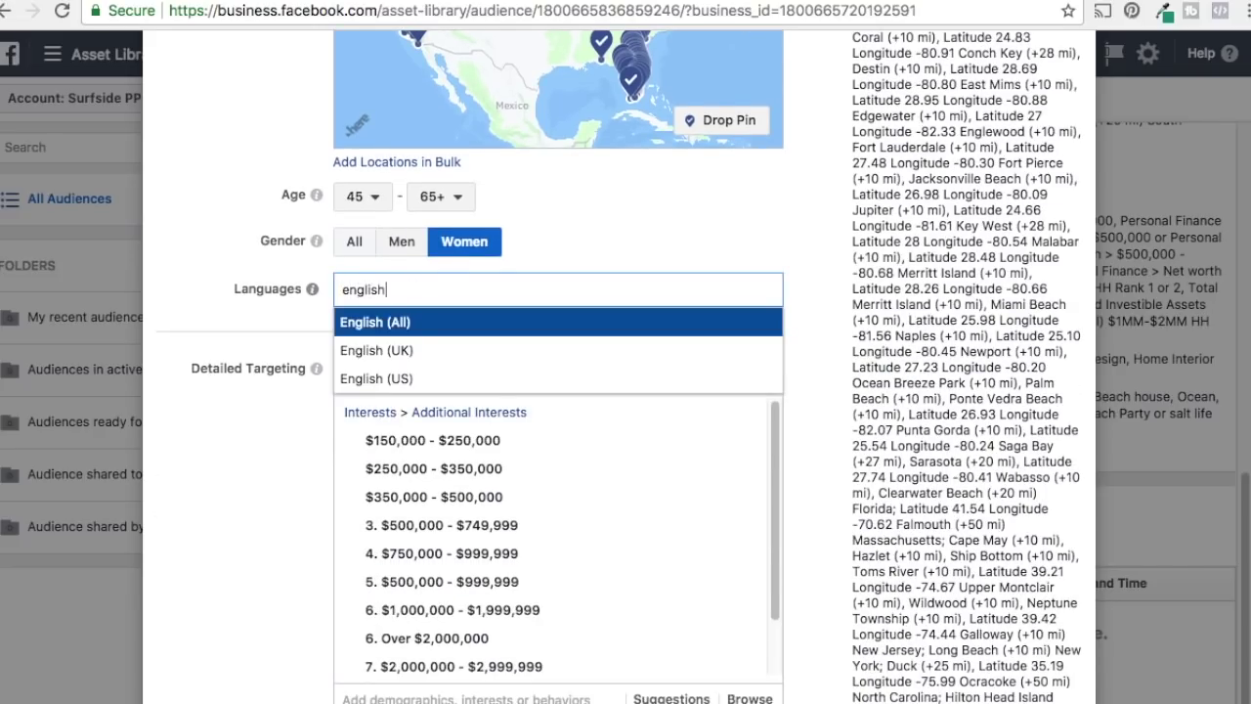
left_click(386, 320)
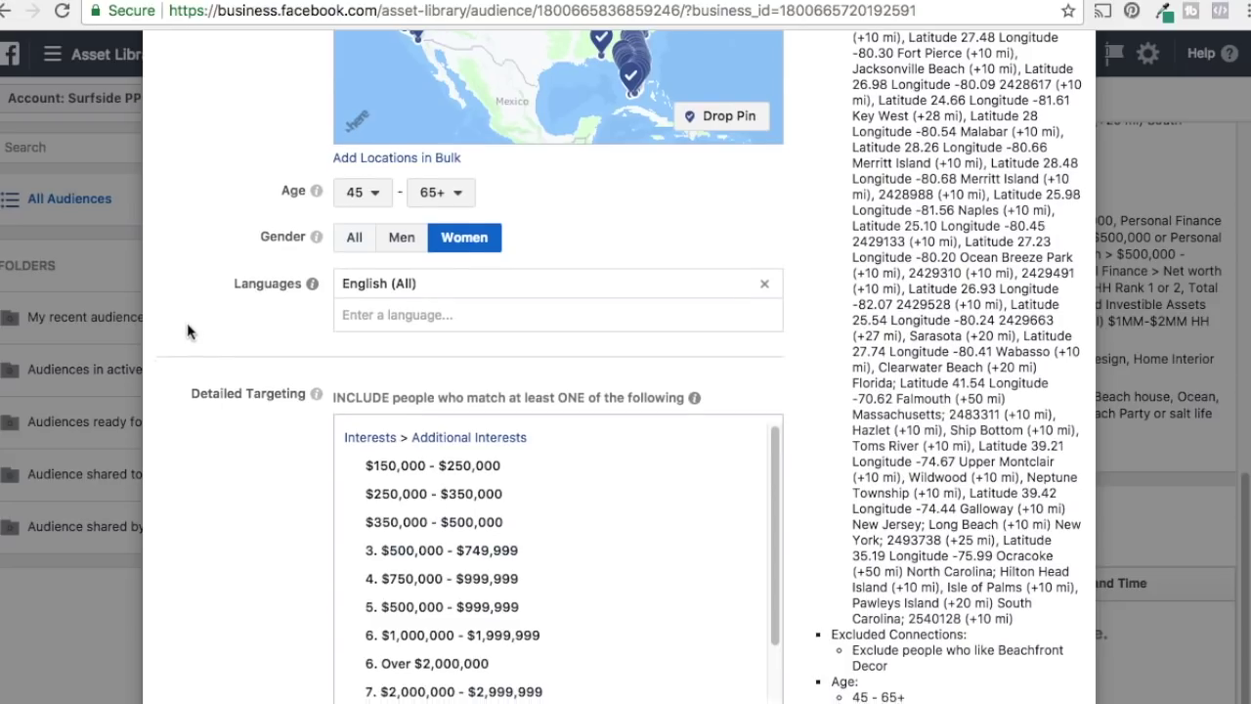
Step: Examine the income and net-worth ranges included in the audience's first detailed targeting group
scroll(187, 323, "down", 2)
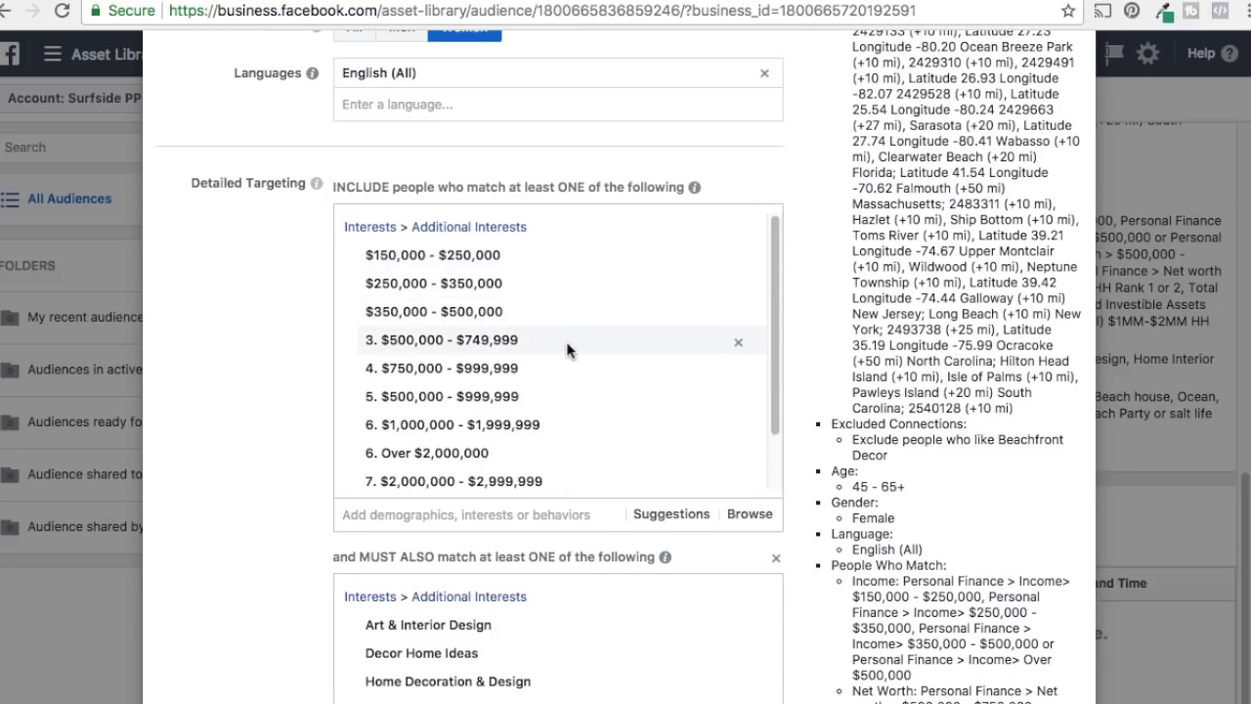
scroll(769, 287, "down", 3)
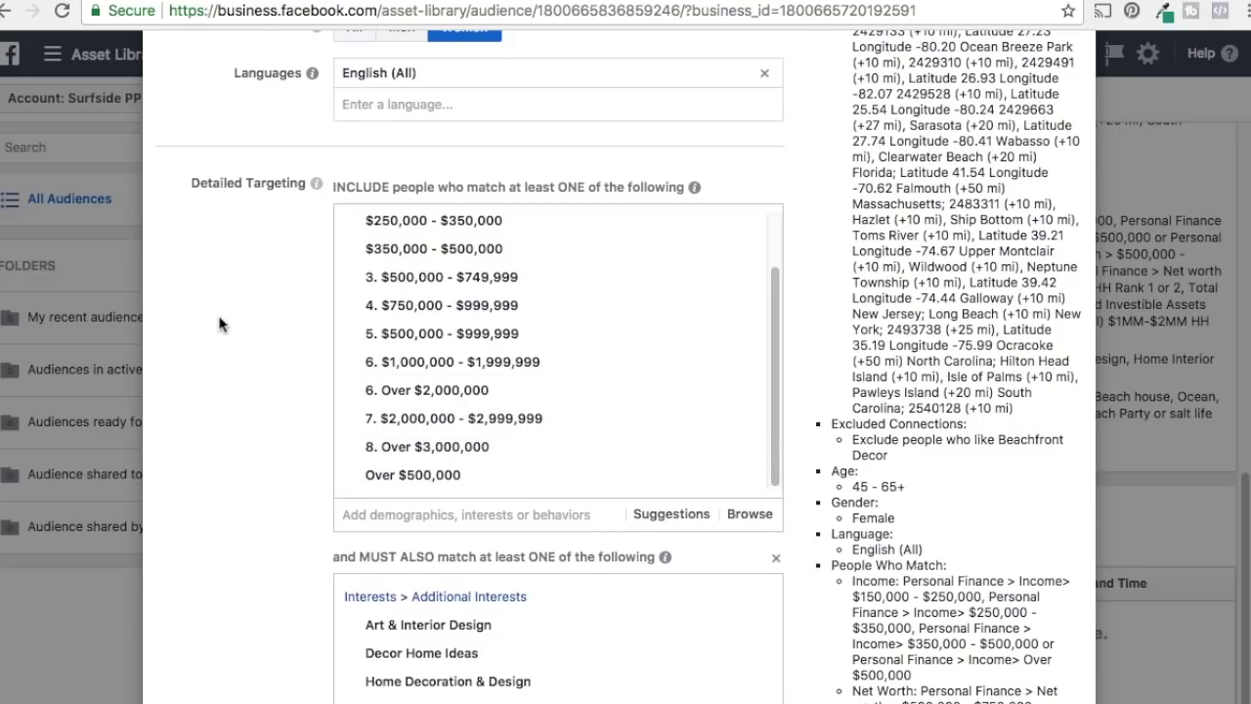
scroll(226, 314, "down", 5)
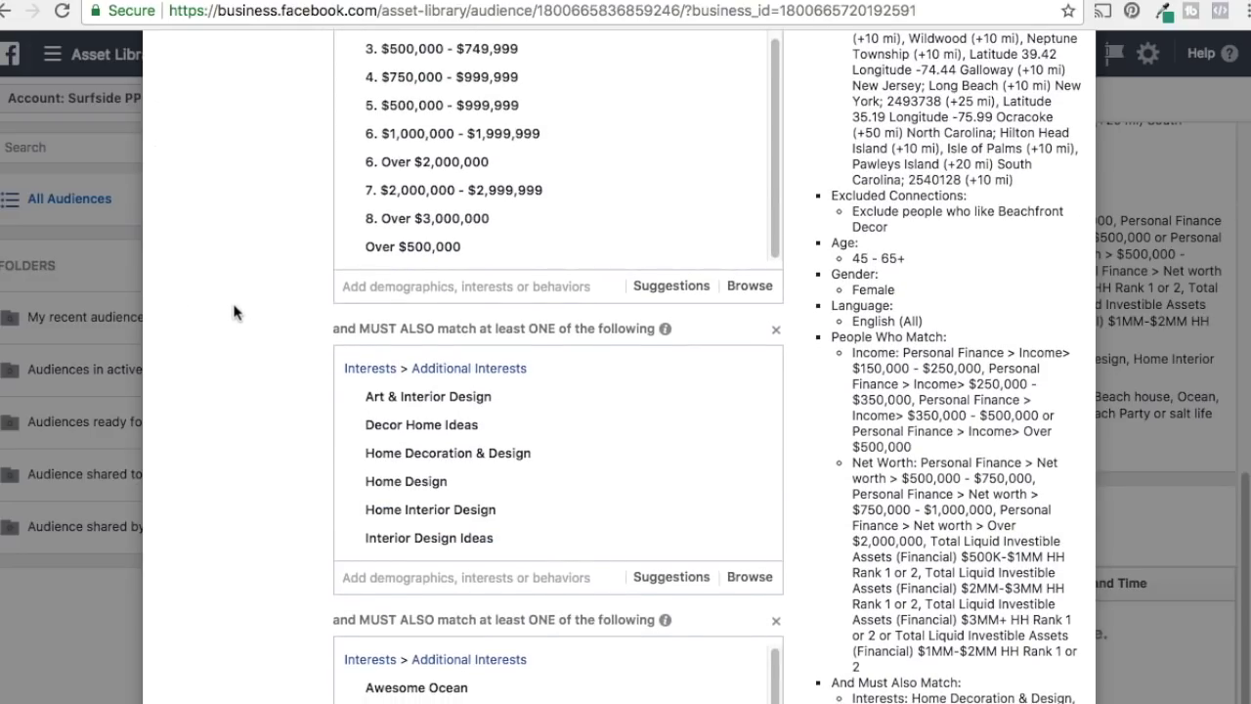
scroll(239, 293, "up", 1)
scroll(239, 294, "up", 1)
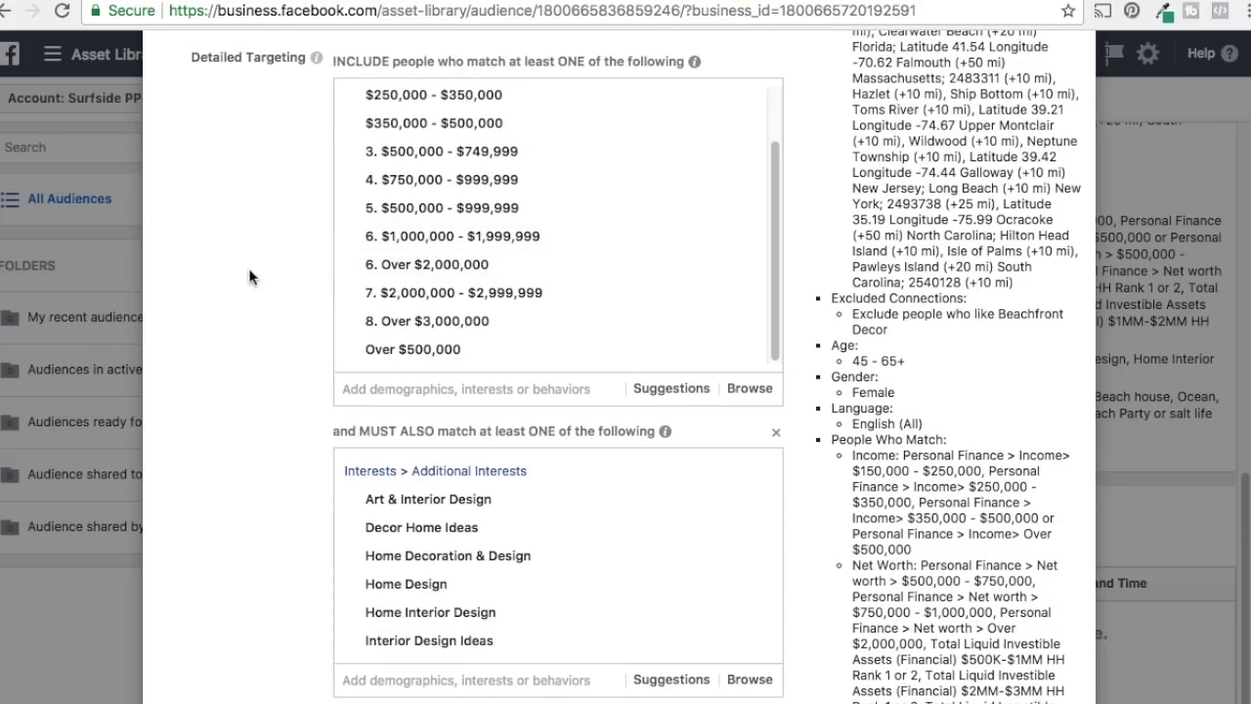
scroll(220, 271, "down", 1)
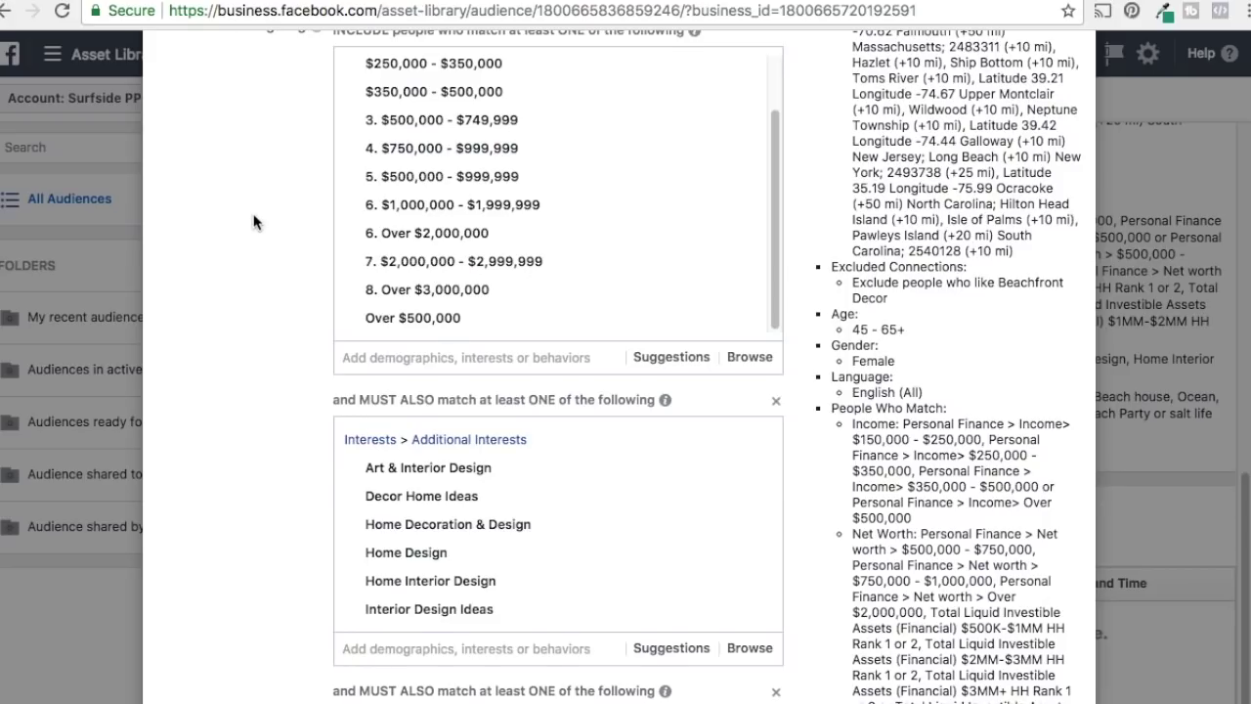
scroll(264, 210, "down", 2)
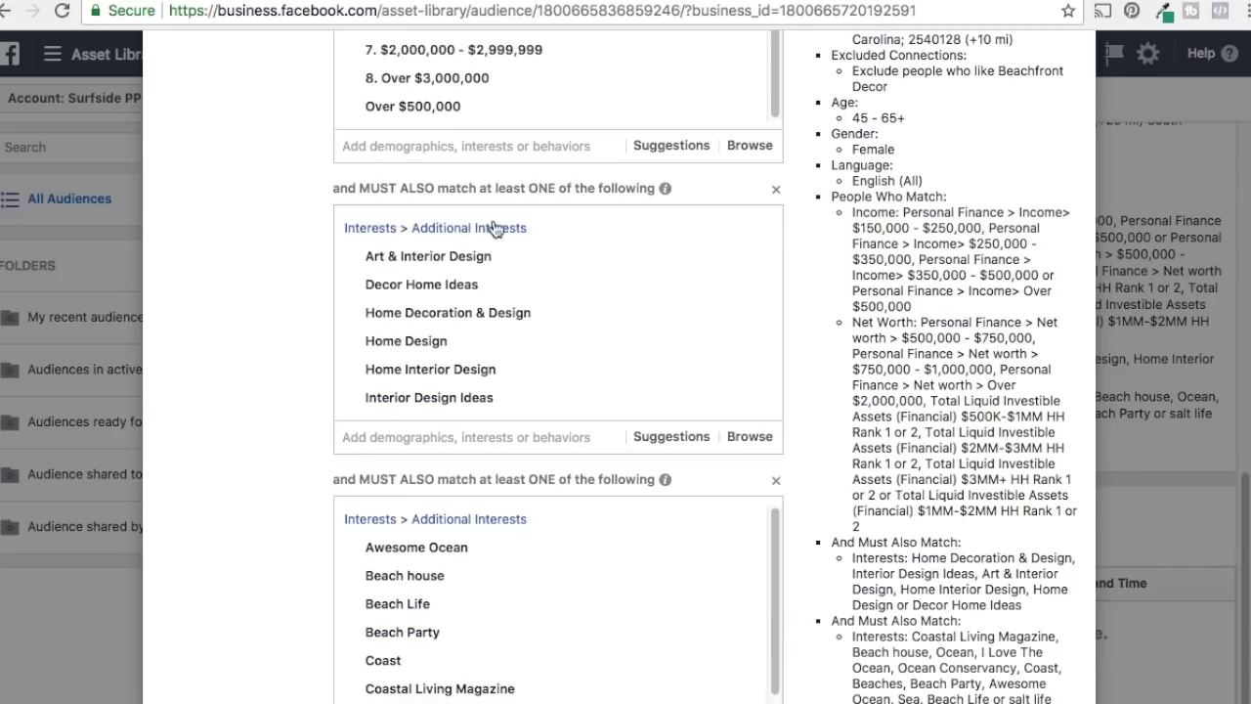
Step: Examine the home design and ocean-related interest groups that people in the audience must also match
mouse_move(427, 258)
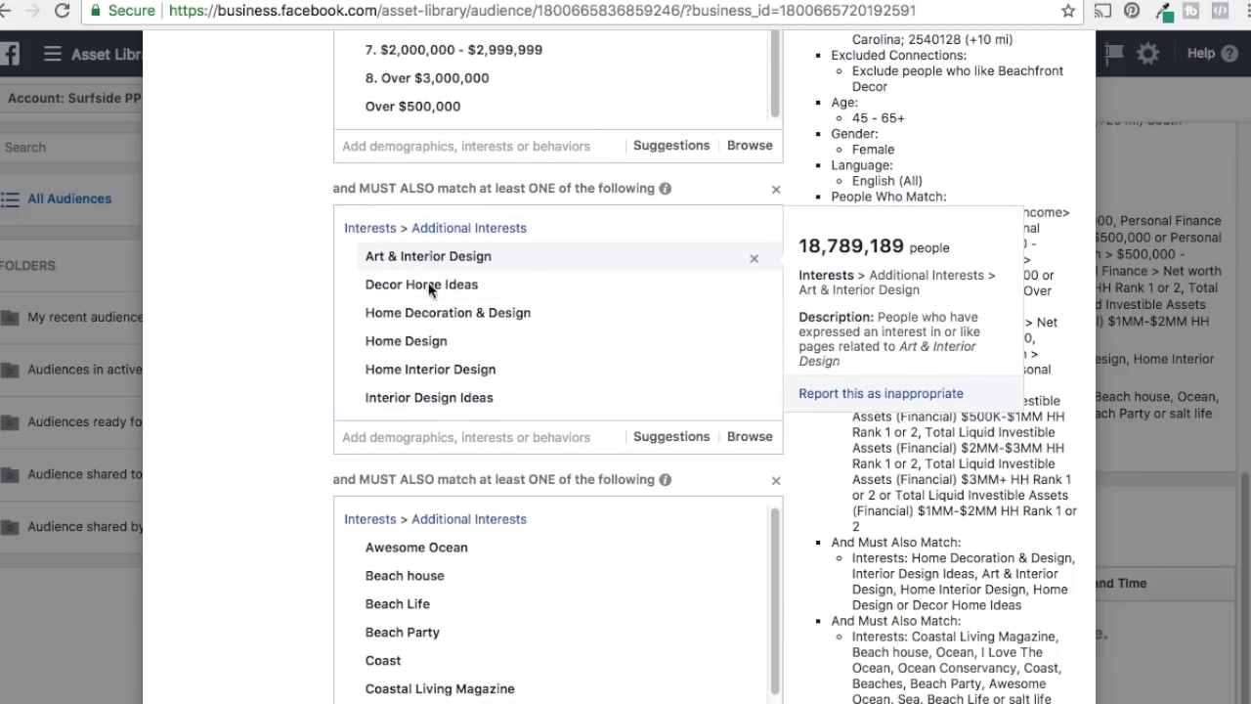
mouse_move(396, 295)
mouse_move(462, 340)
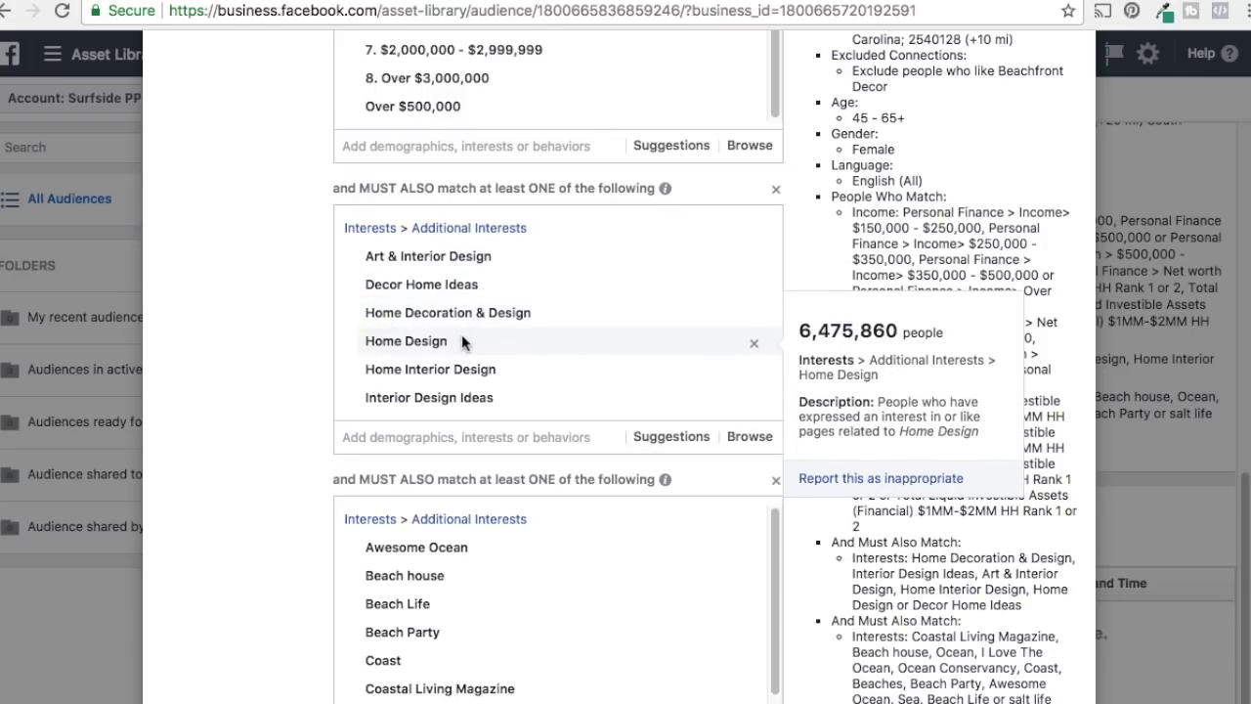
scroll(268, 335, "down", 1)
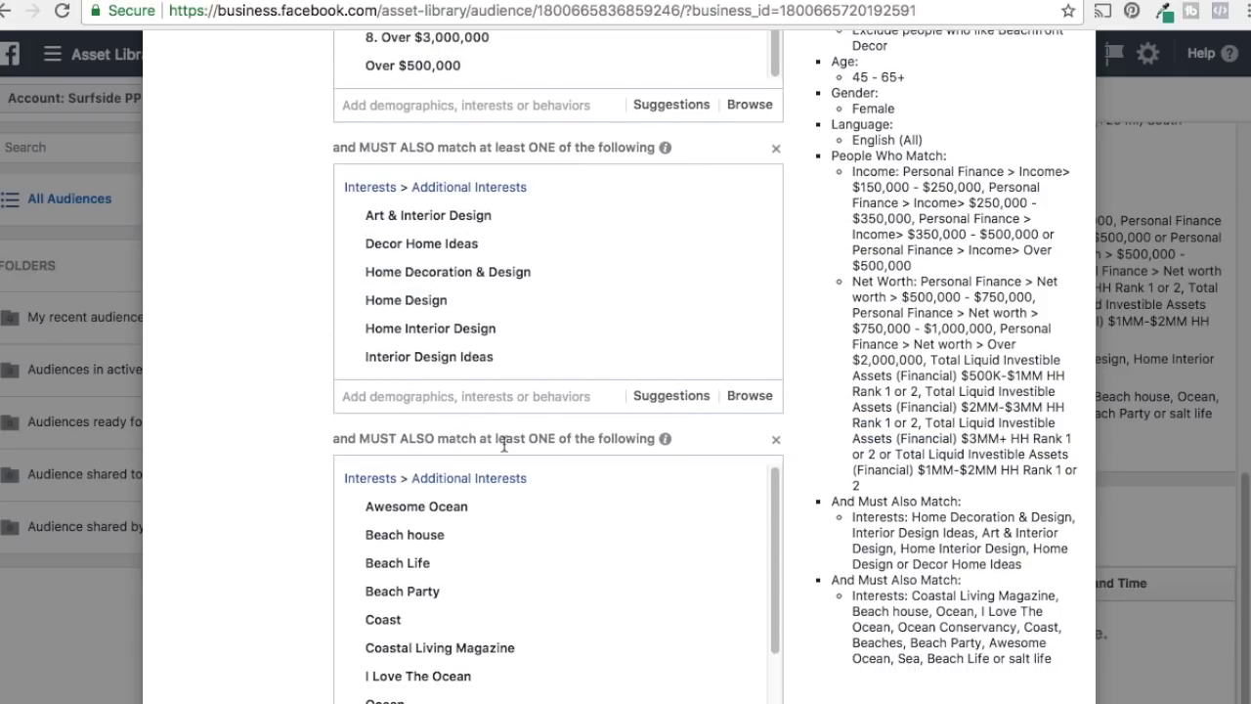
scroll(307, 377, "down", 3)
mouse_move(377, 386)
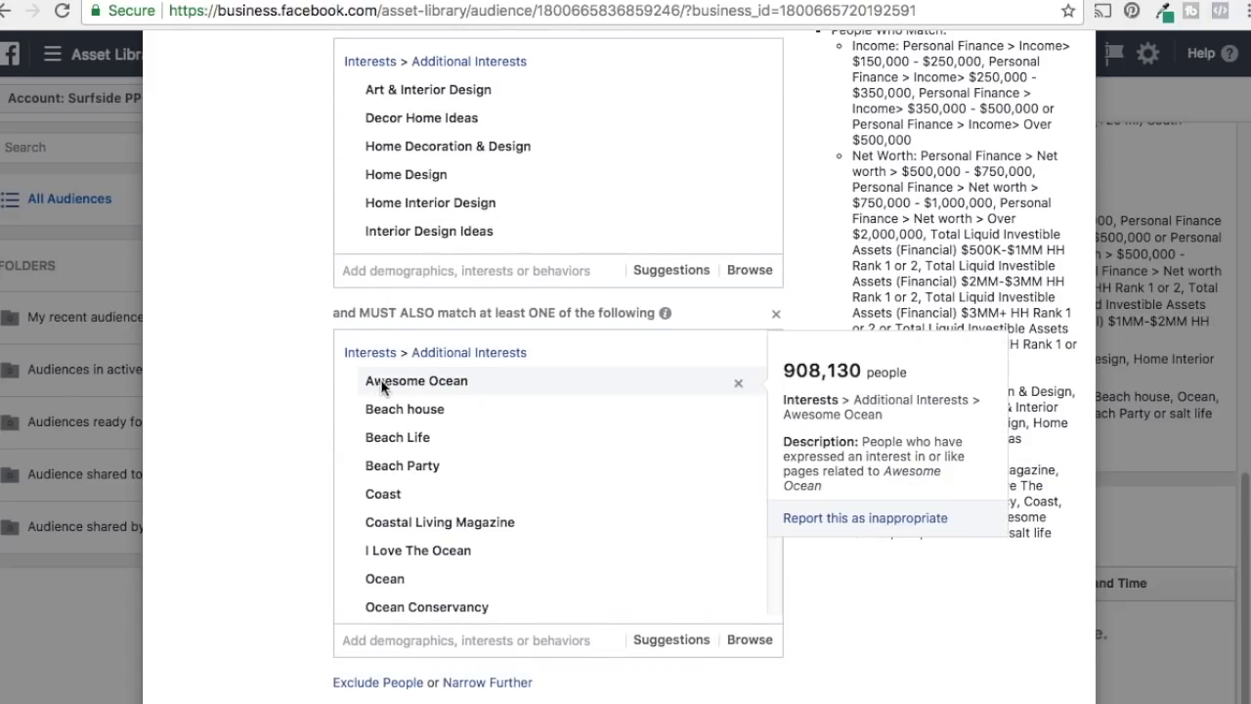
scroll(247, 455, "down", 5)
Step: Recheck the audience's locations, demographics, detailed targeting groups and page exclusion, and save the update to the existing audience
scroll(245, 430, "up", 18)
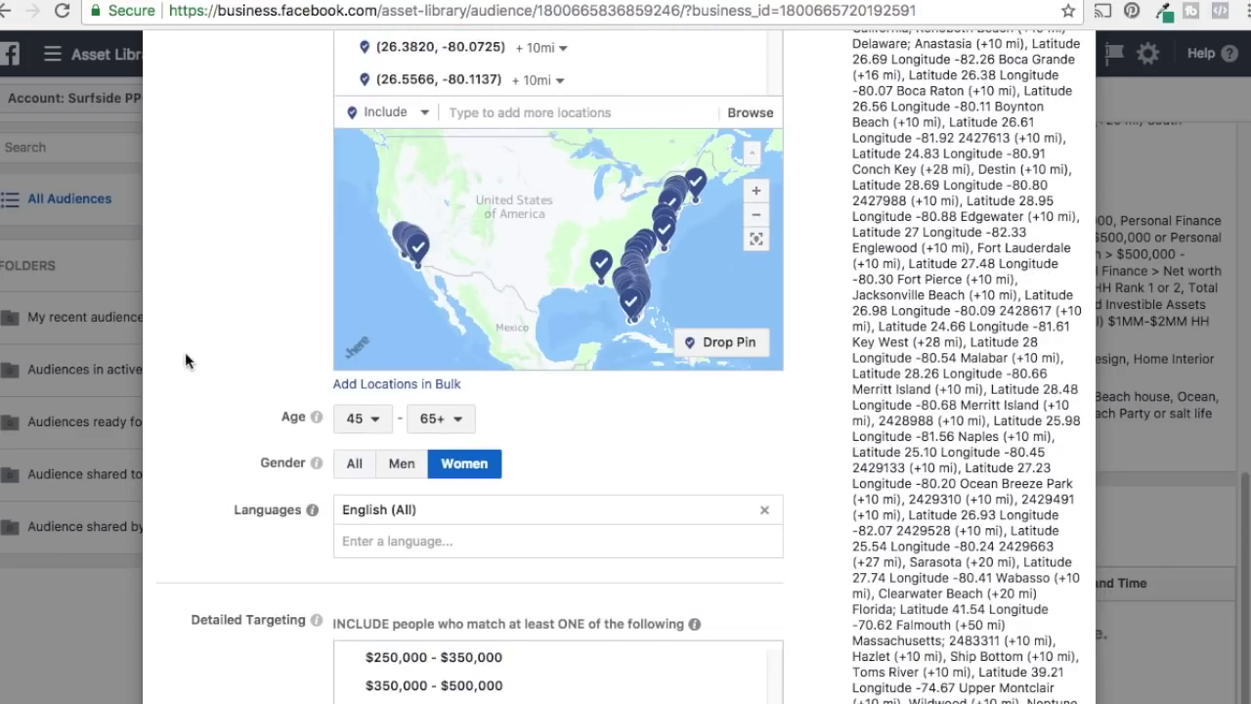
scroll(269, 273, "down", 2)
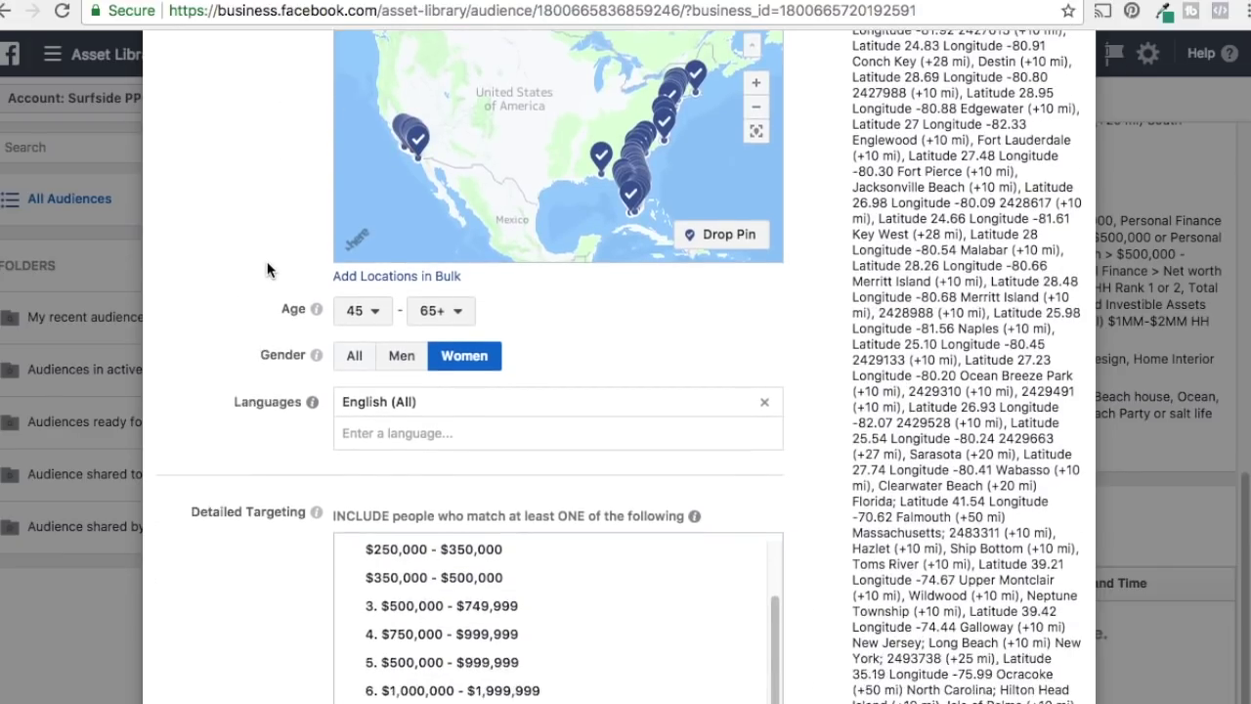
scroll(269, 272, "down", 5)
scroll(176, 434, "down", 5)
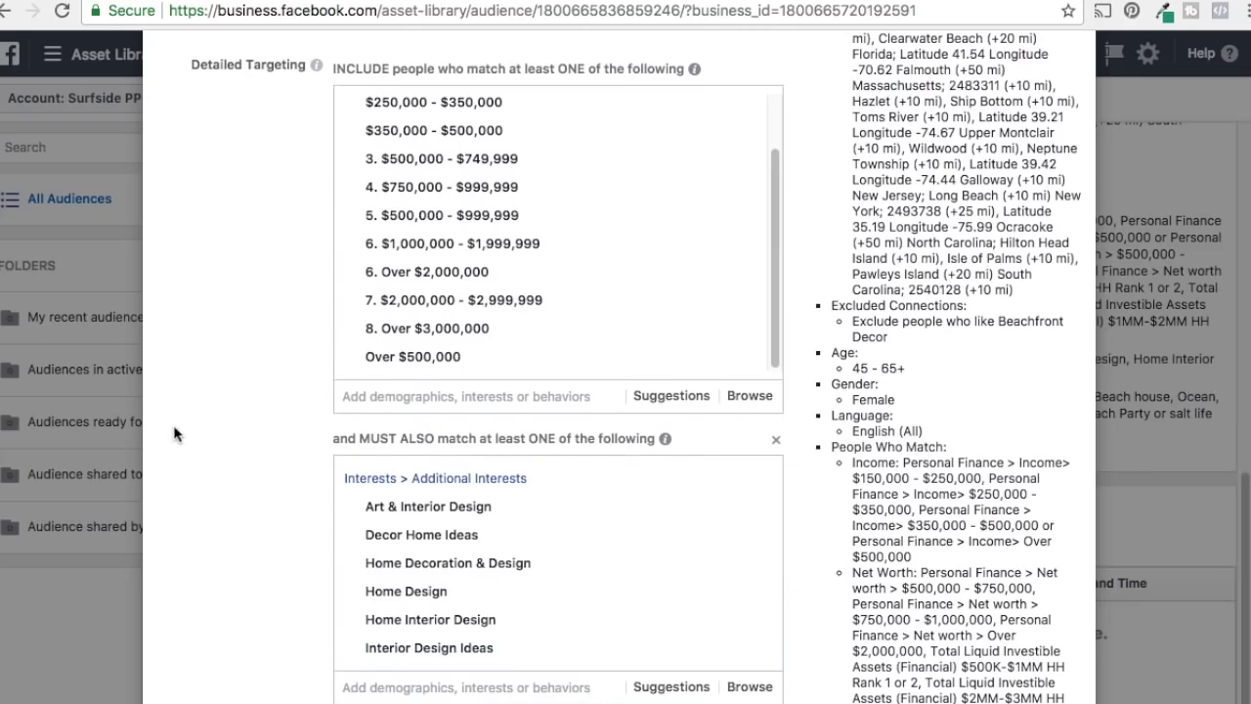
scroll(279, 318, "down", 1)
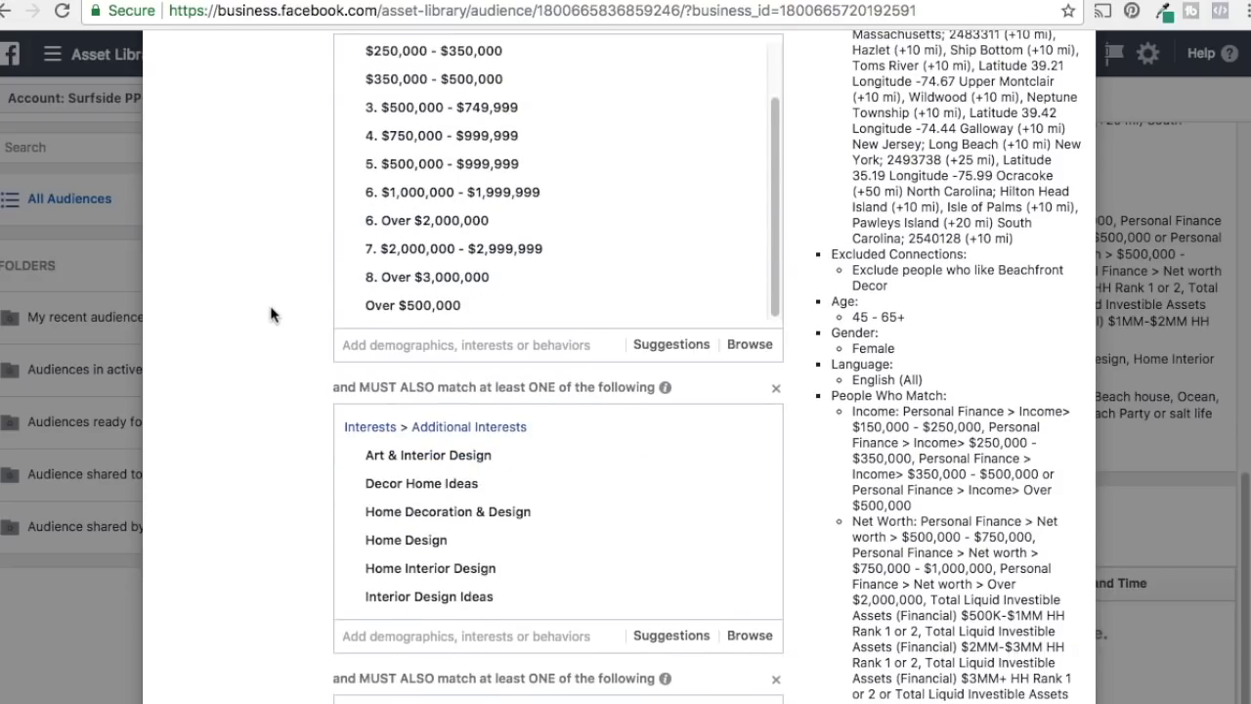
scroll(271, 314, "down", 3)
scroll(234, 332, "down", 8)
mouse_move(445, 386)
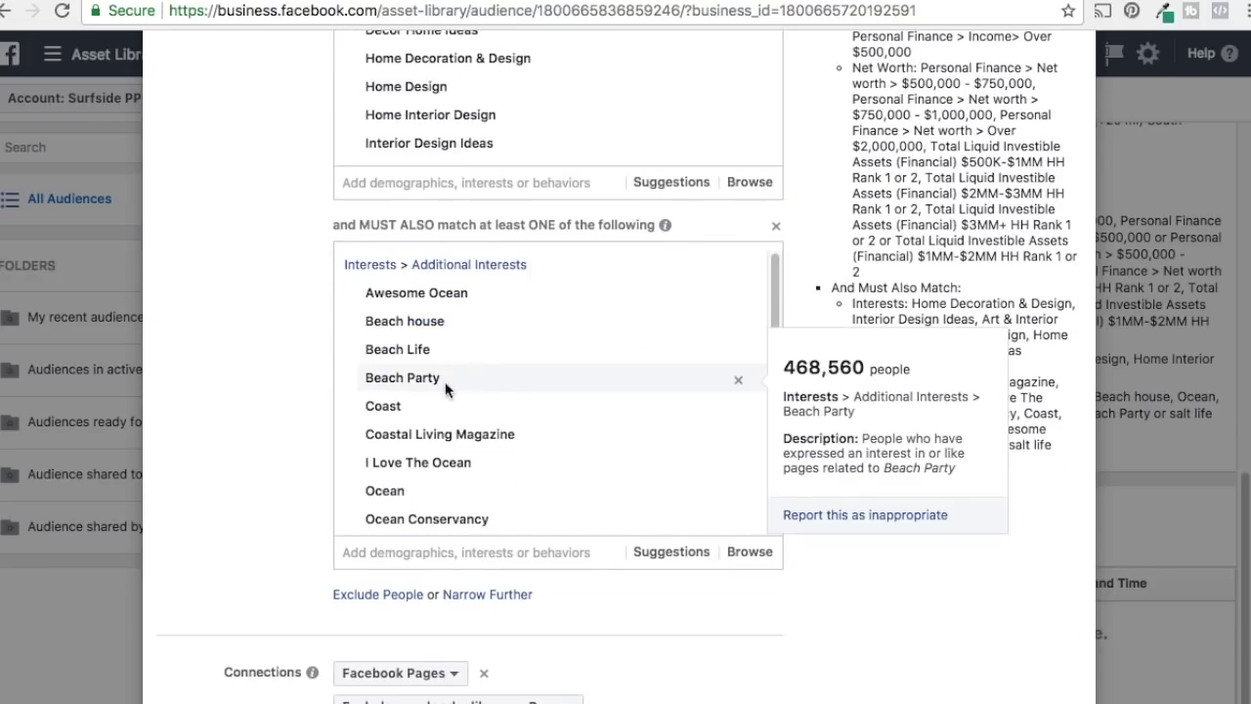
scroll(275, 351, "down", 4)
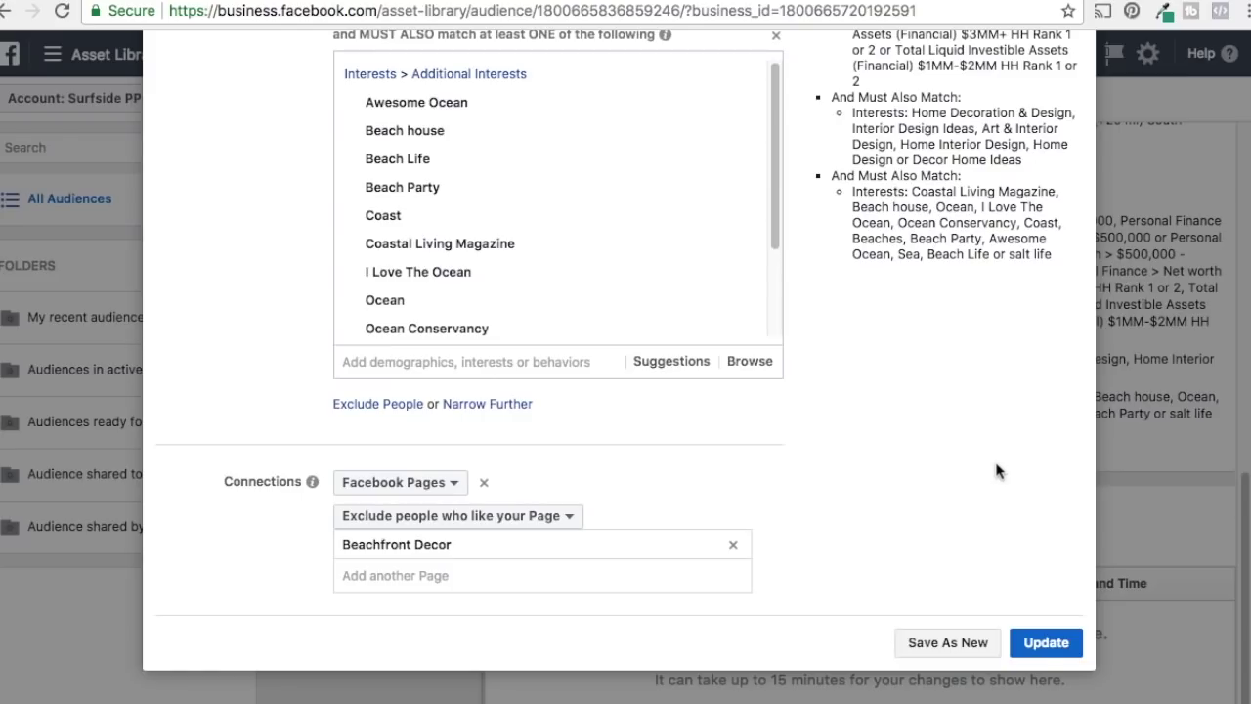
left_click(1046, 646)
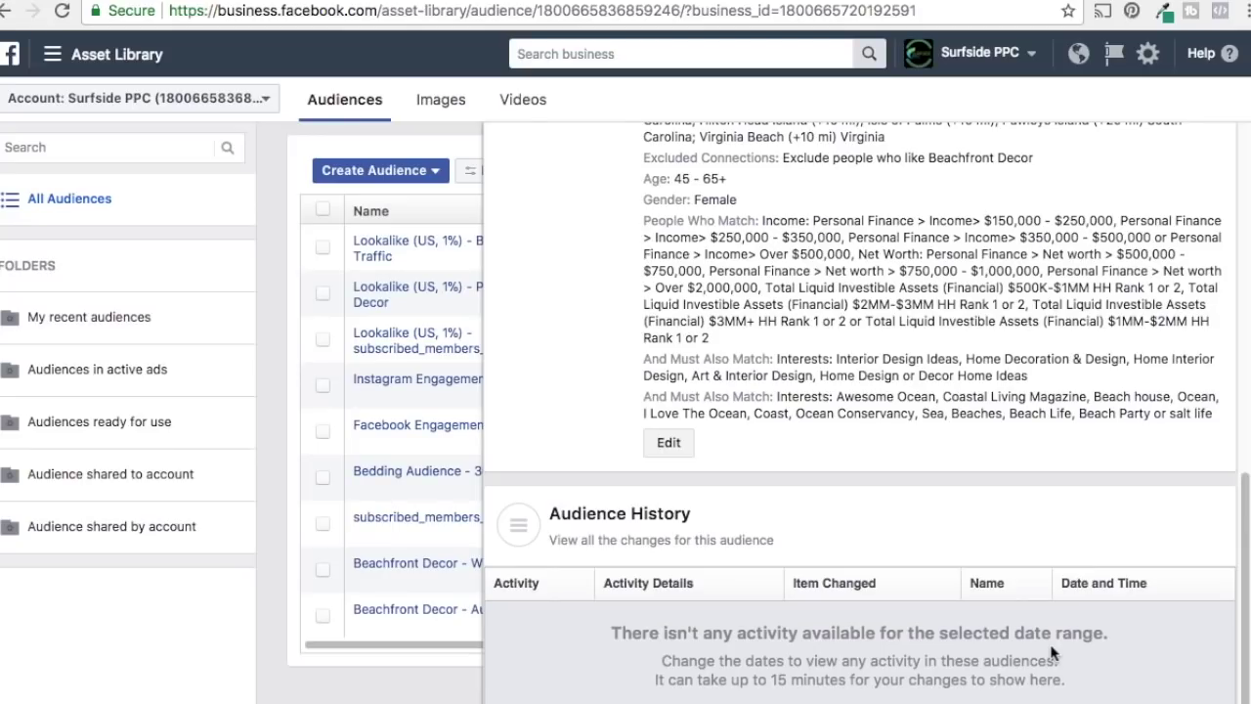
Step: Check the size of Beachfront Decor - Audience 1 in its details, close them, and view how the list's size figure is estimated
scroll(1124, 416, "up", 15)
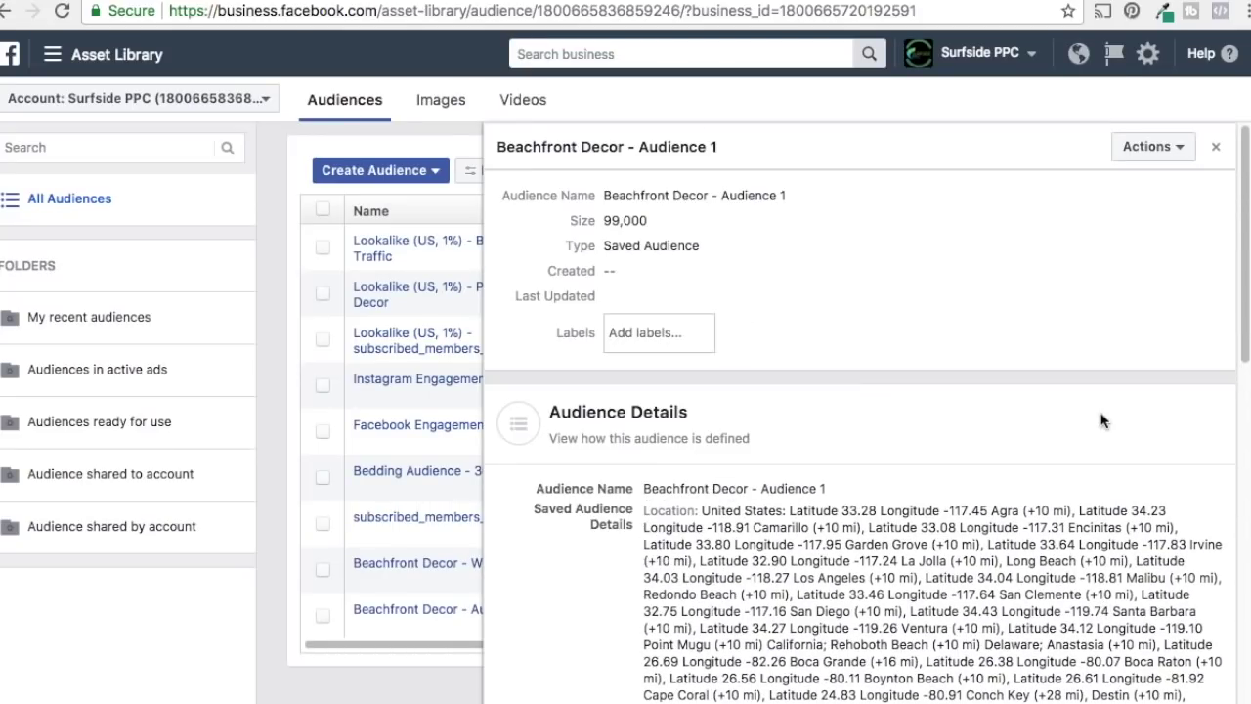
left_click_drag(604, 220, 648, 220)
left_click(682, 225)
left_click_drag(604, 223, 649, 222)
left_click(725, 234)
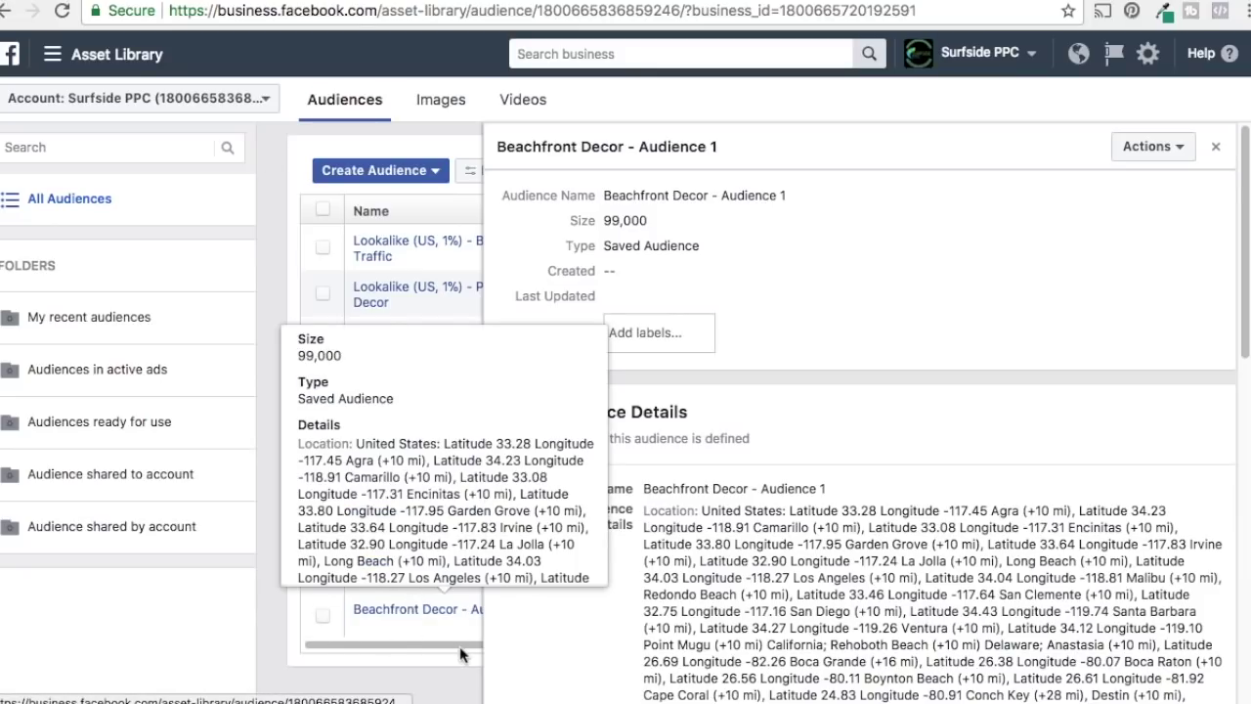
left_click(1217, 147)
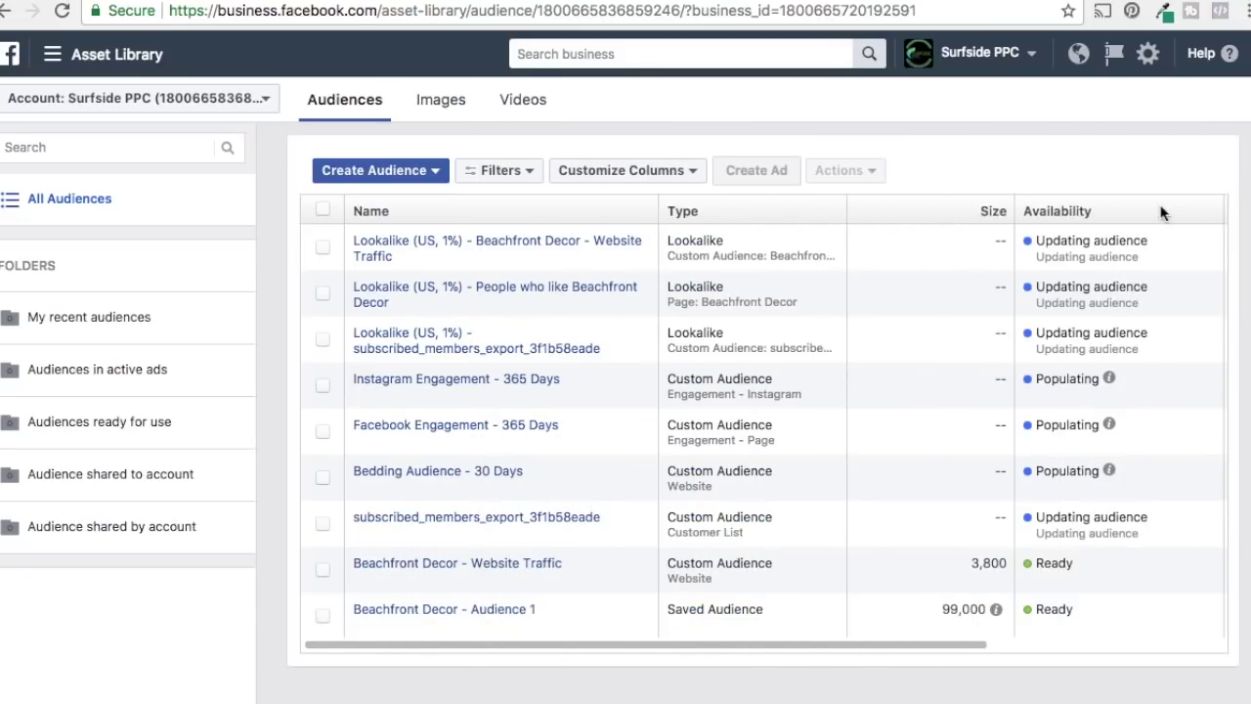
mouse_move(998, 610)
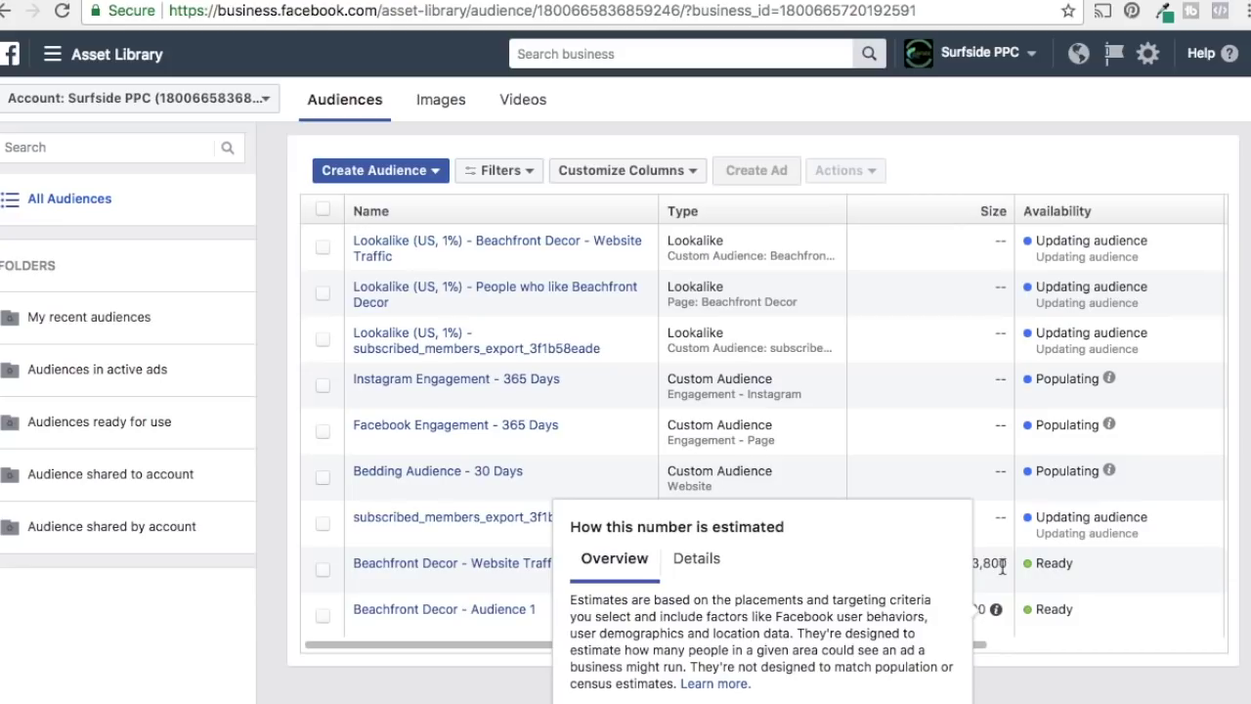